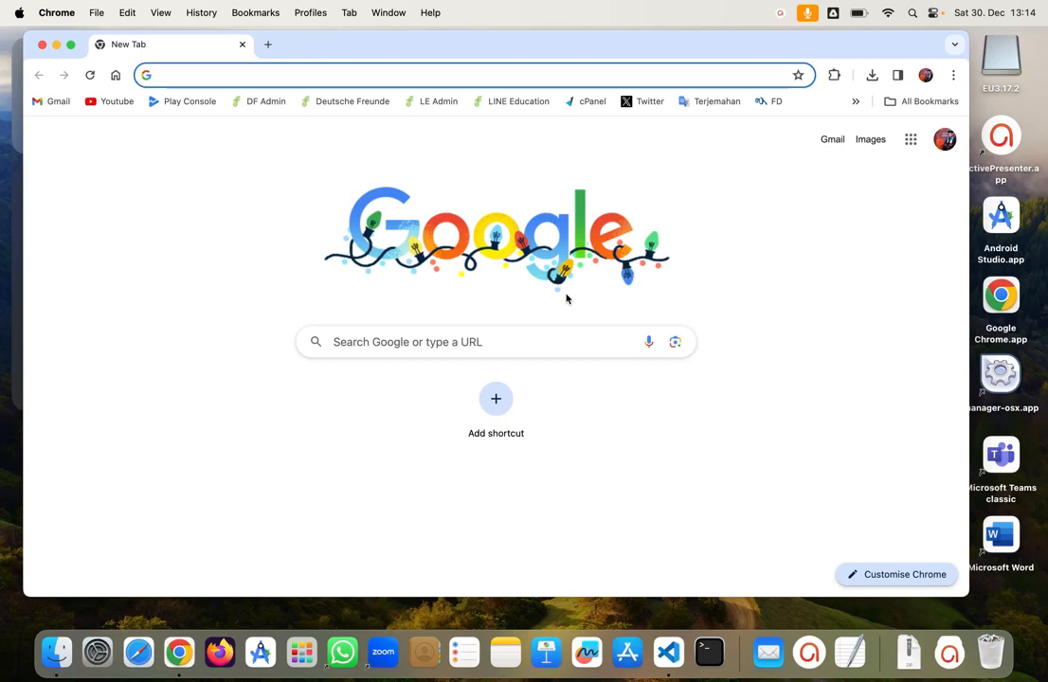
Step: Search Google for 'xampp mac' using the suggestion from the address bar
type("xampp")
key("Return")
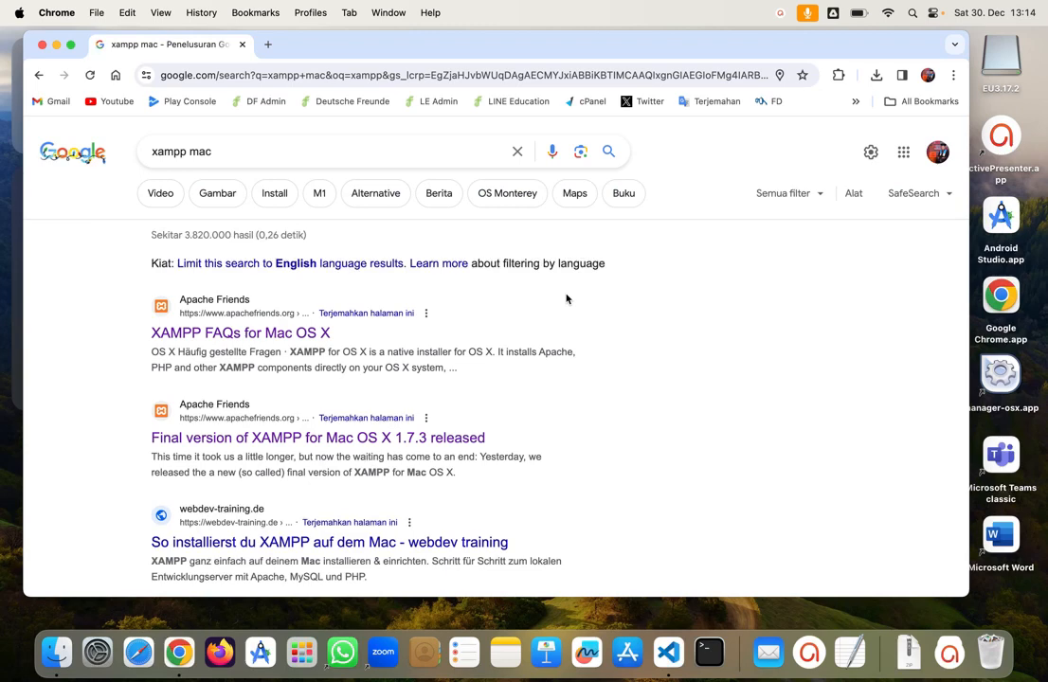
Step: Look over the XAMPP FAQs for Mac OS X result, then return to the search results
left_click(267, 339)
scroll(268, 356, "down", 3)
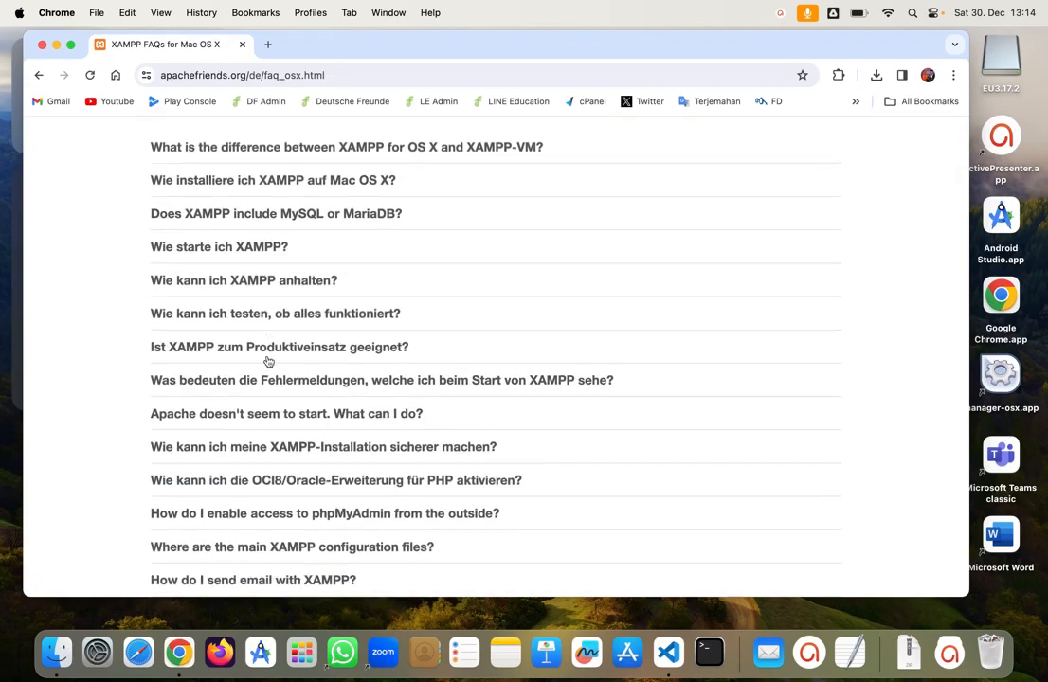
scroll(269, 359, "down", 5)
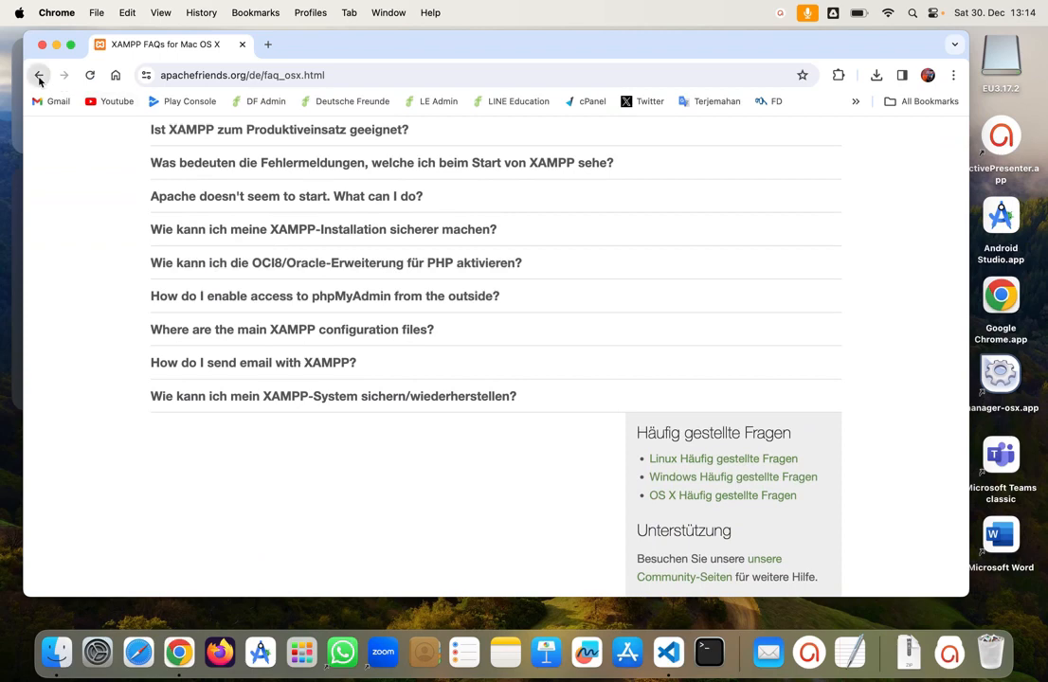
left_click(39, 76)
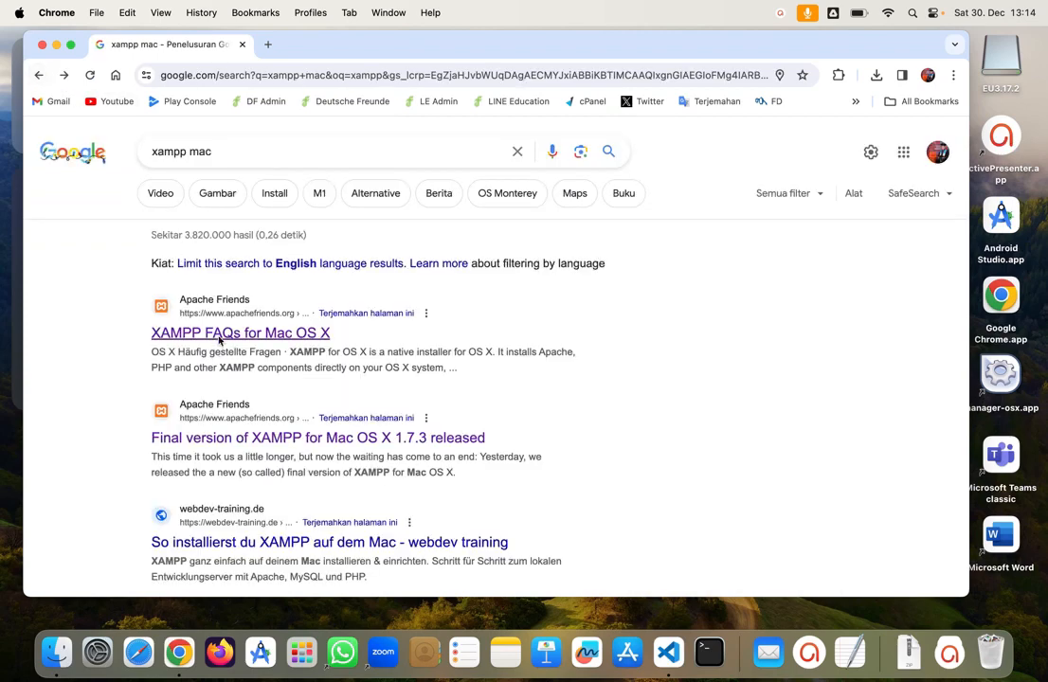
Step: Open the XAMPP 1.7.3 article, then reach the 'New XAMPP release 8.2.12' blog post
left_click(224, 440)
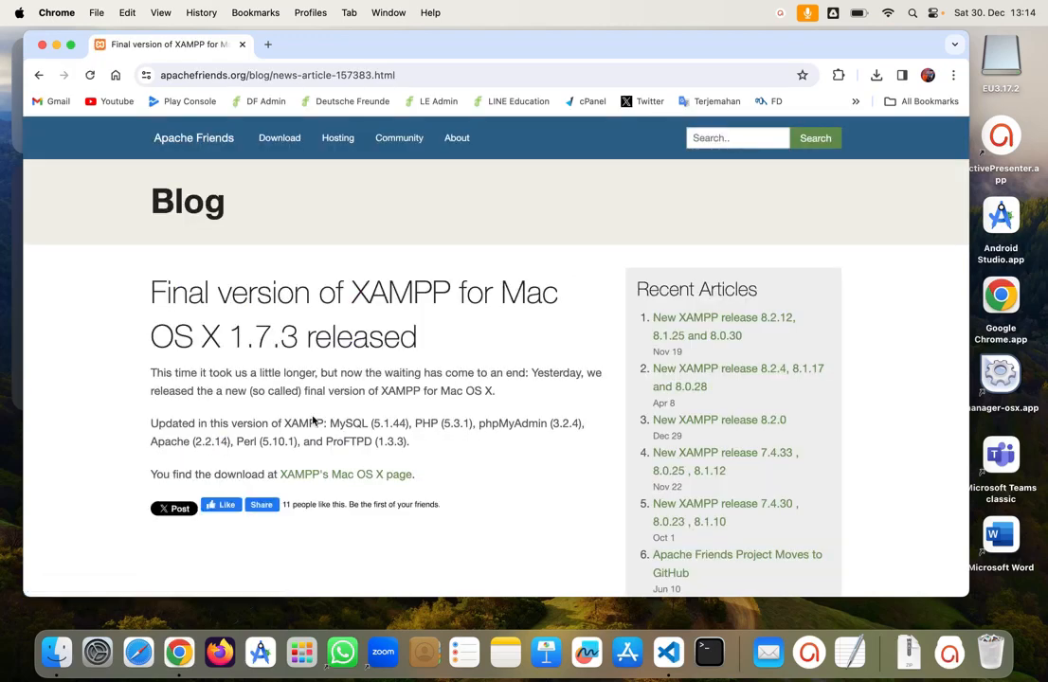
scroll(313, 417, "down", 2)
scroll(314, 407, "down", 1)
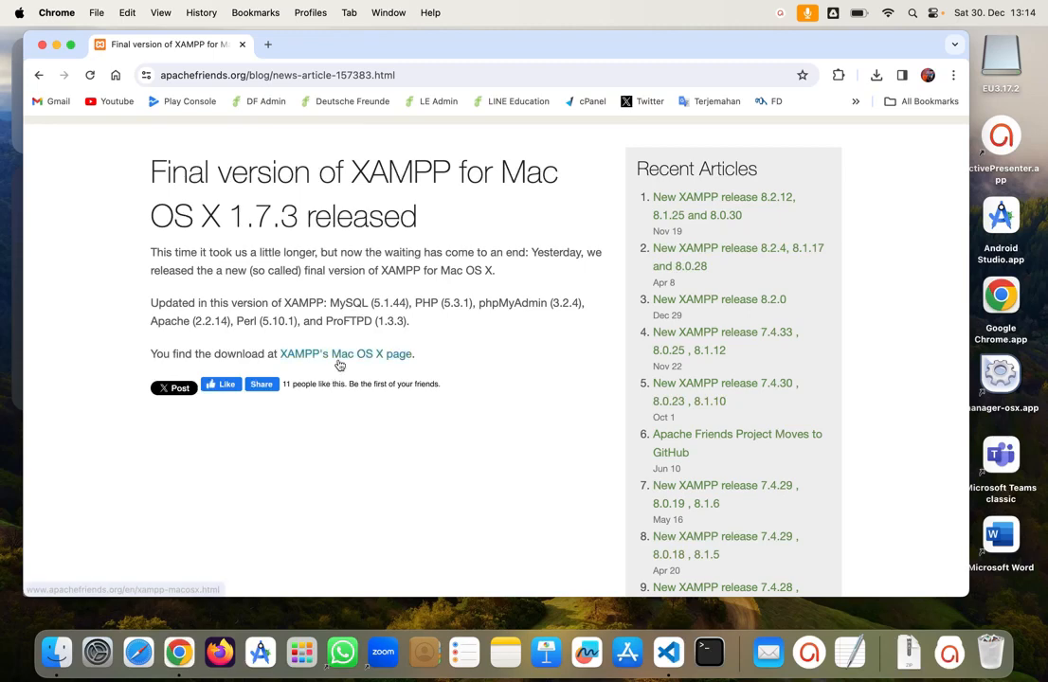
left_click_drag(339, 356, 341, 359)
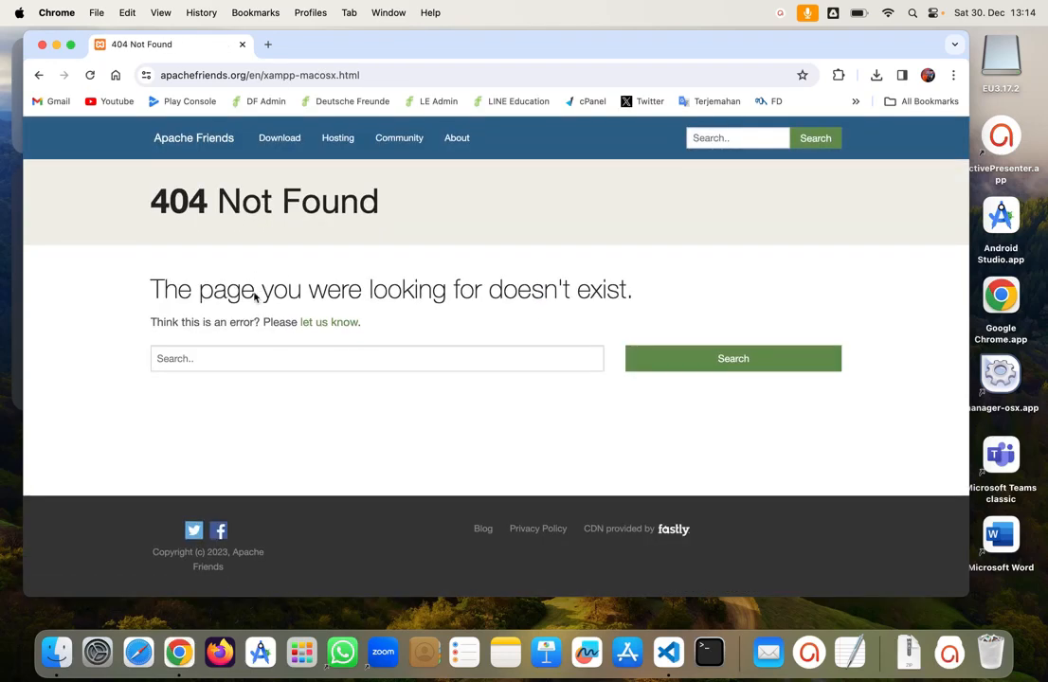
left_click(39, 75)
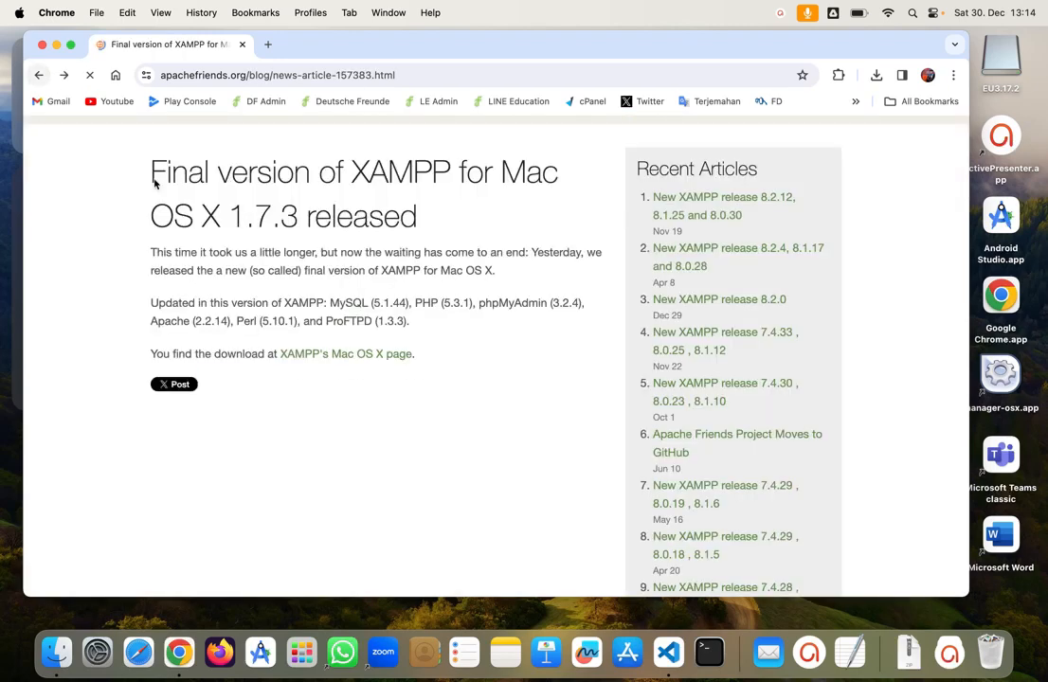
left_click(701, 201)
scroll(378, 391, "down", 2)
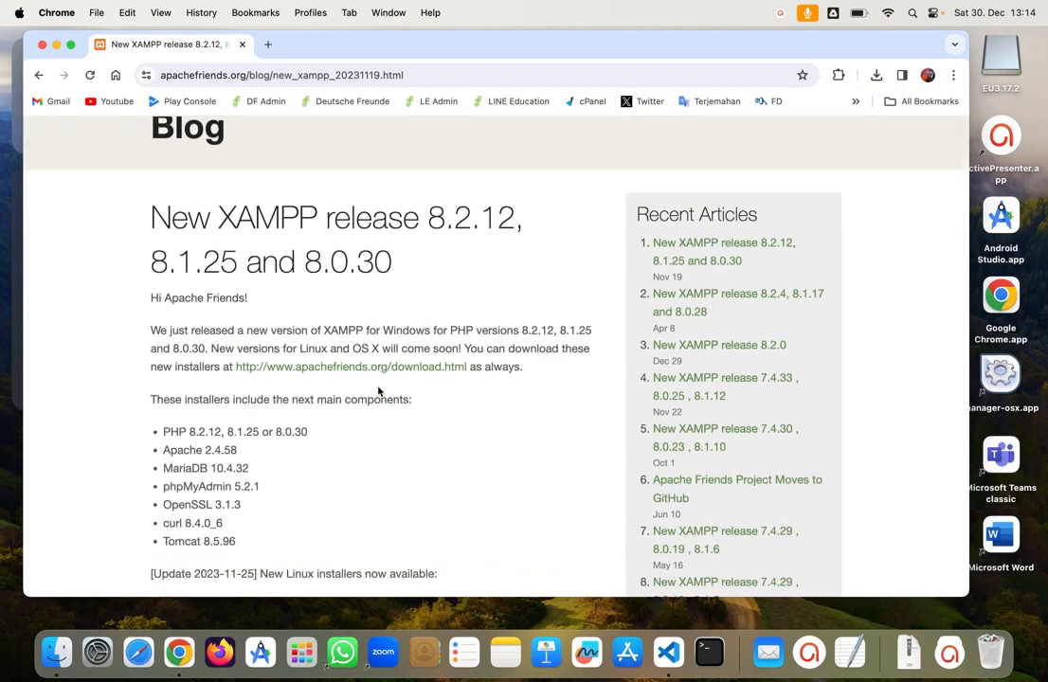
Step: On the XAMPP download page, download the OS X 8.0.28 (64 bit) installer
left_click(387, 368)
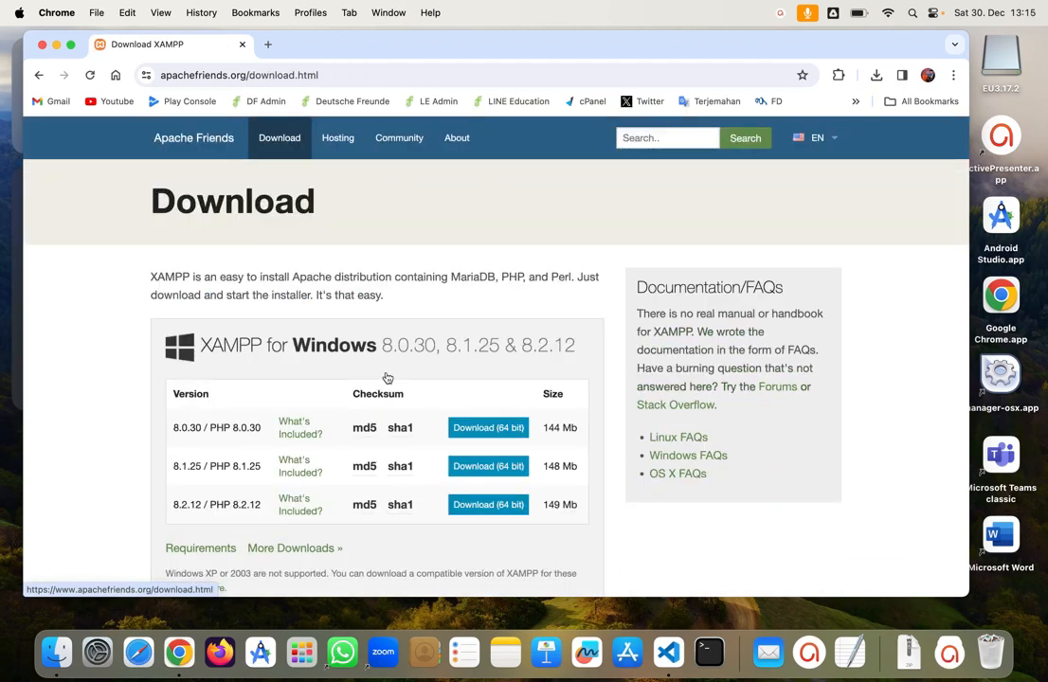
scroll(386, 377, "down", 3)
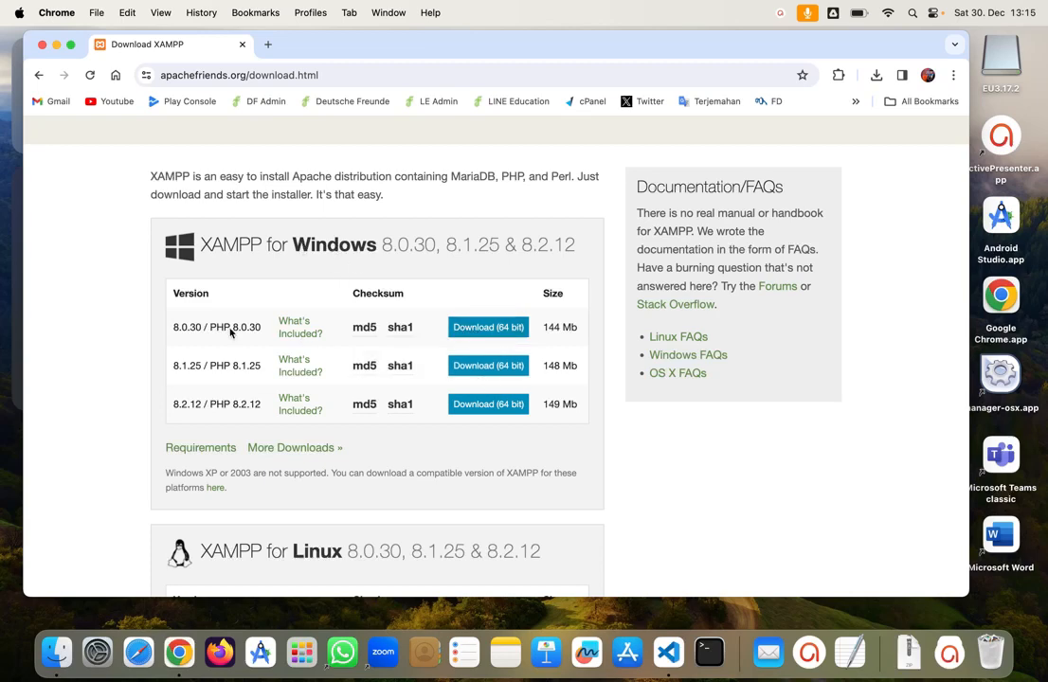
mouse_move(401, 370)
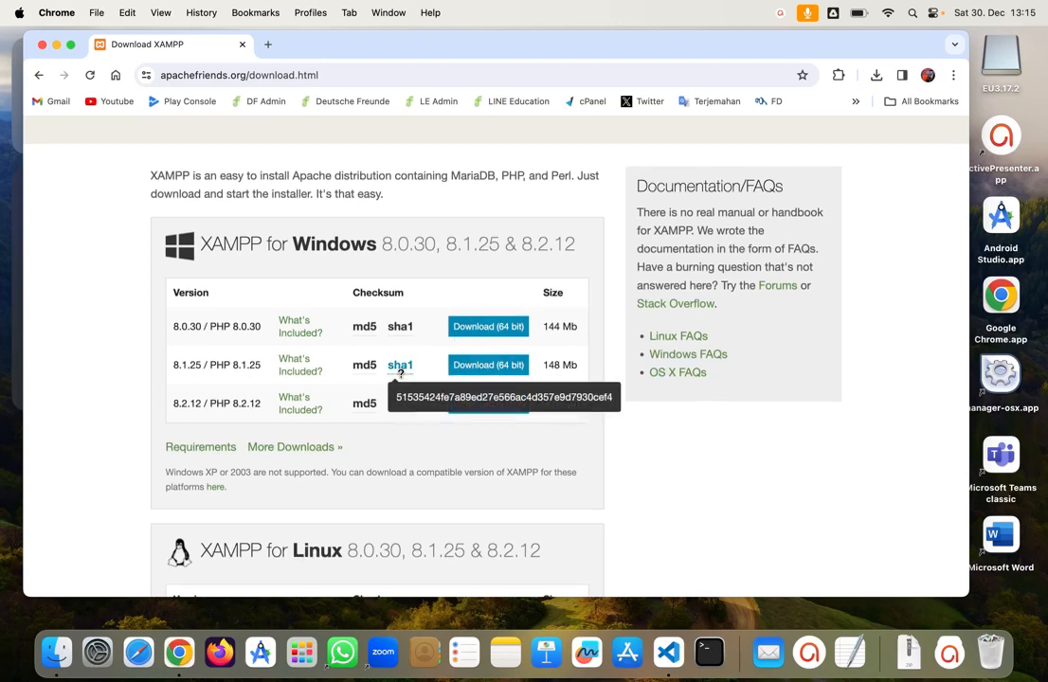
scroll(401, 372, "down", 5)
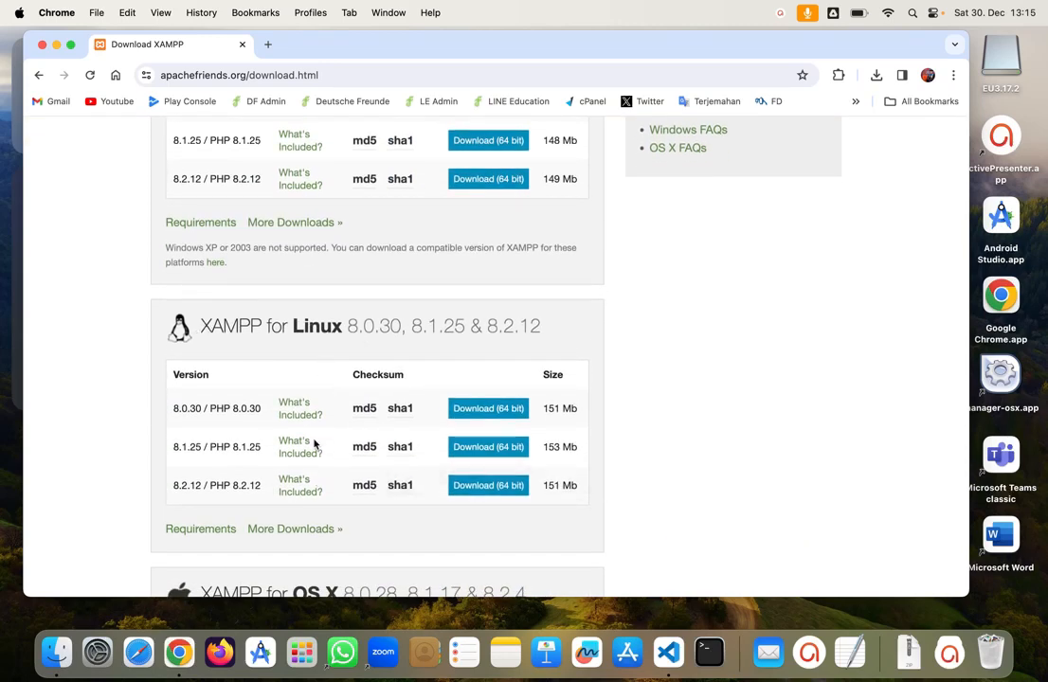
scroll(315, 445, "down", 6)
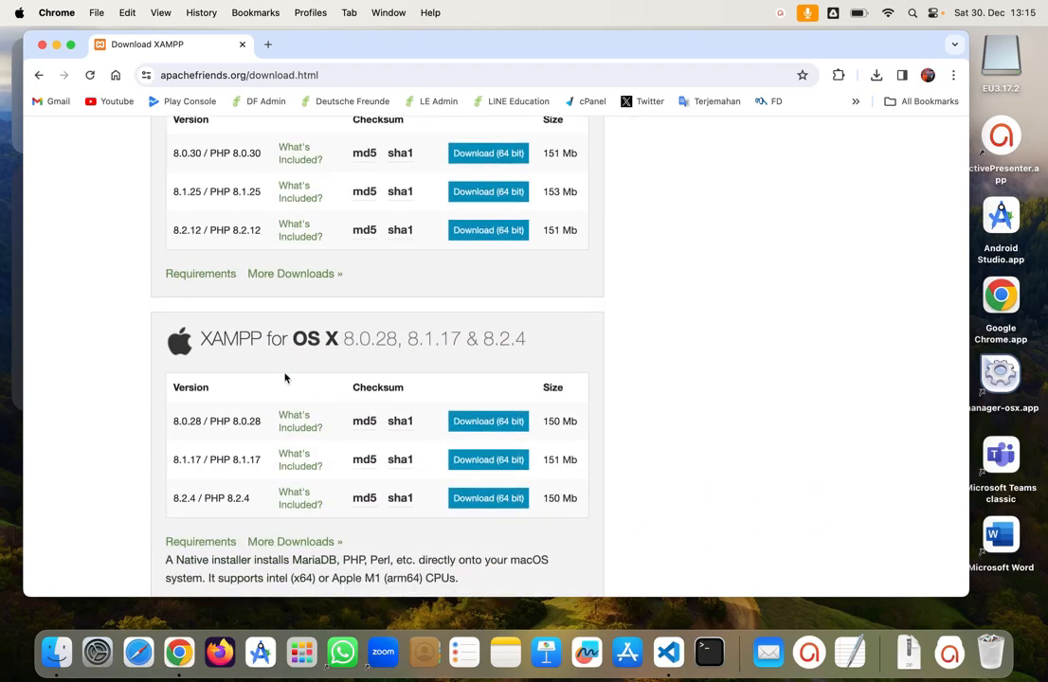
scroll(303, 353, "down", 1)
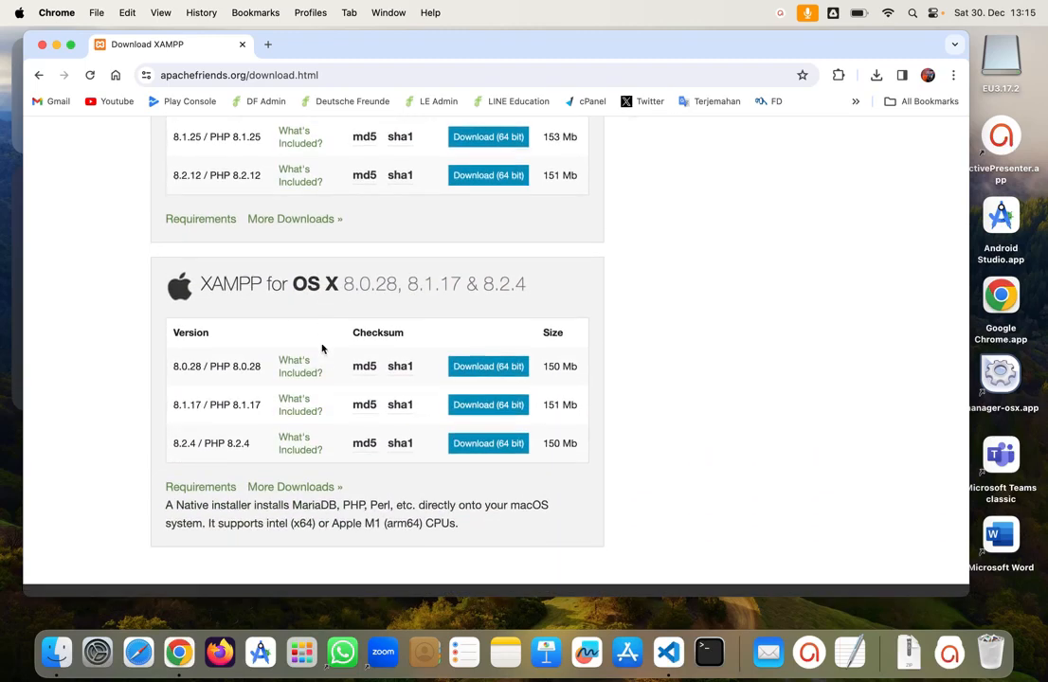
scroll(321, 349, "down", 2)
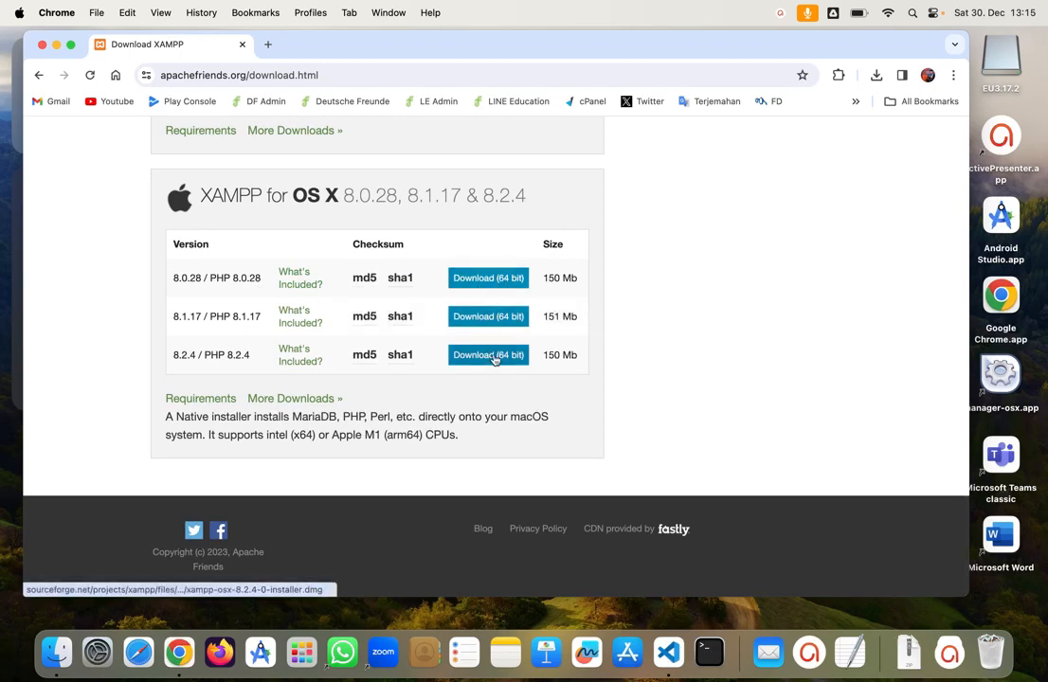
left_click(468, 278)
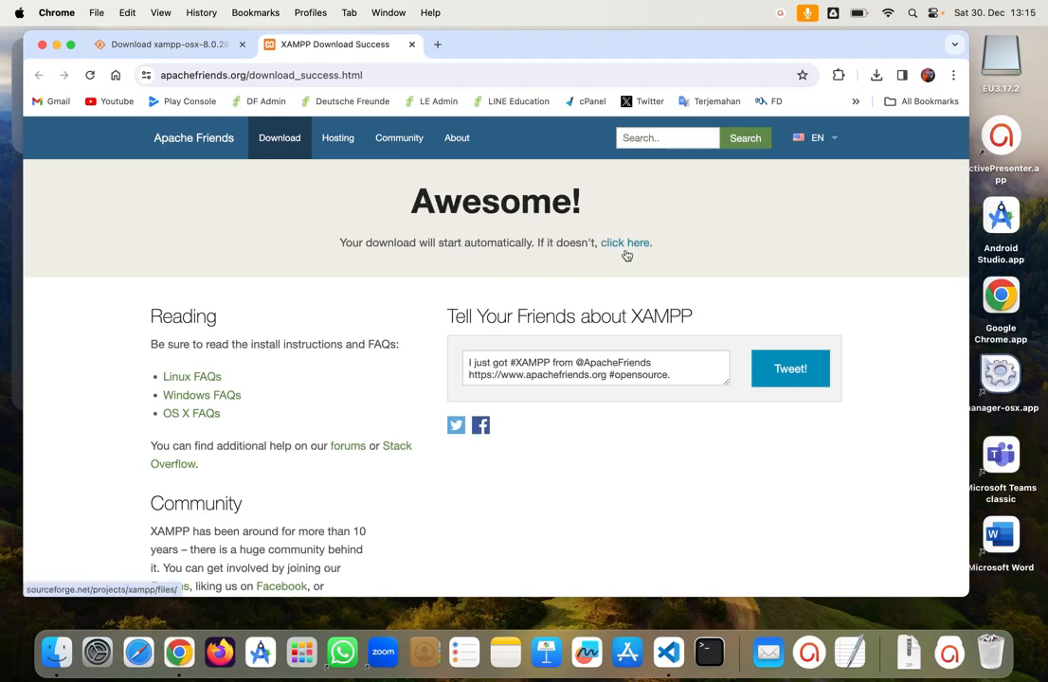
Step: Go to SourceForge and download the latest xampp-osx-8.2.4-0-installer.dmg
scroll(468, 304, "down", 3)
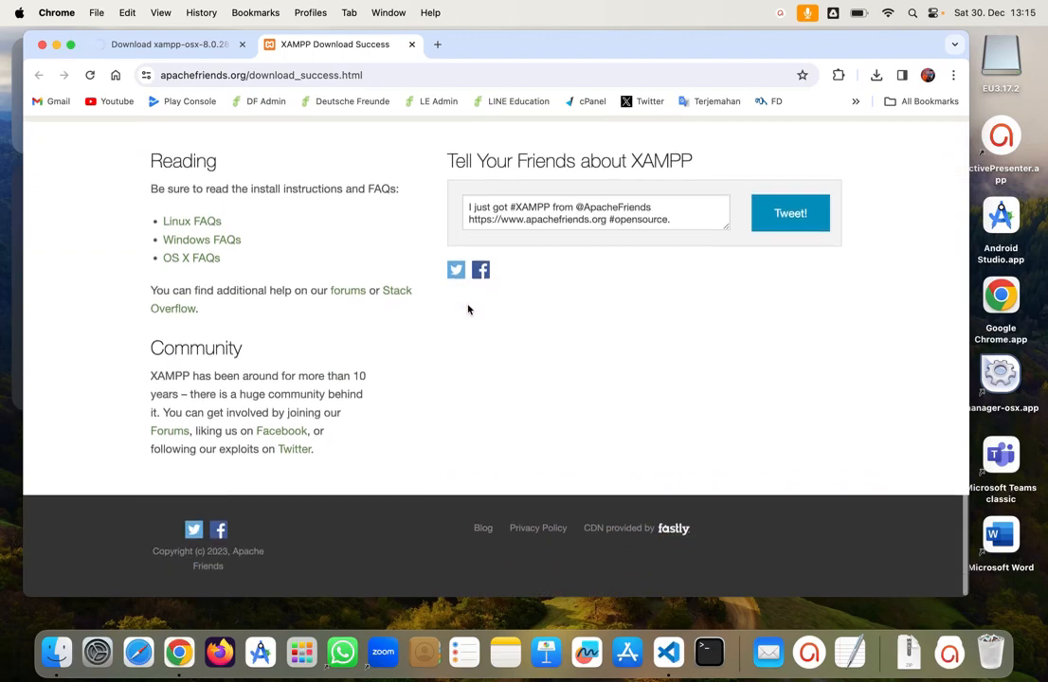
scroll(467, 309, "up", 5)
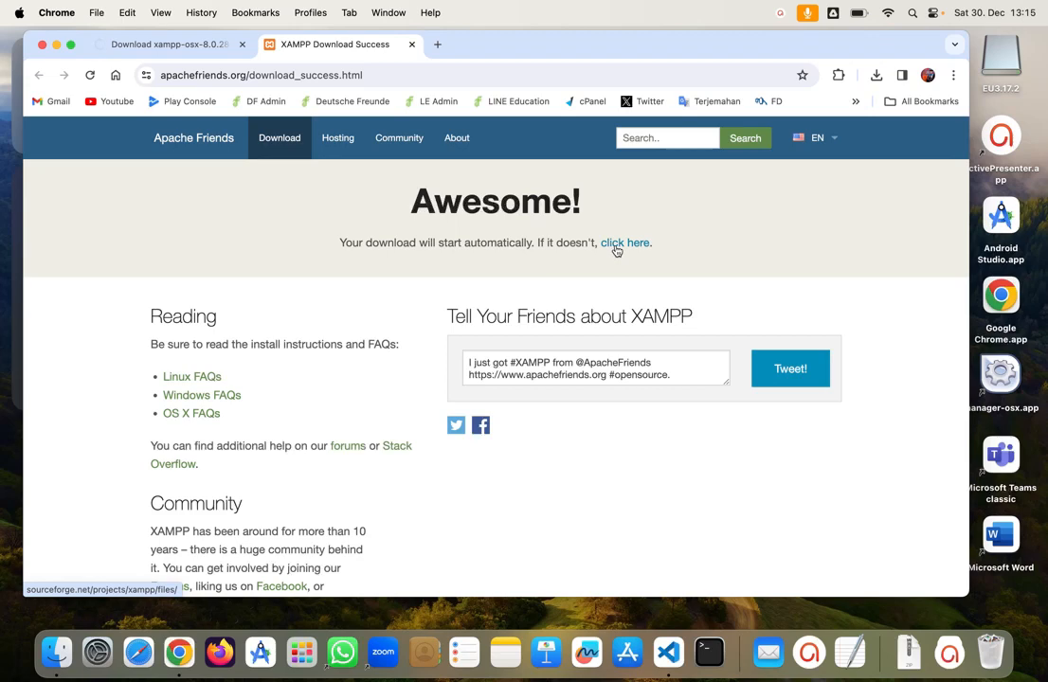
left_click(616, 251)
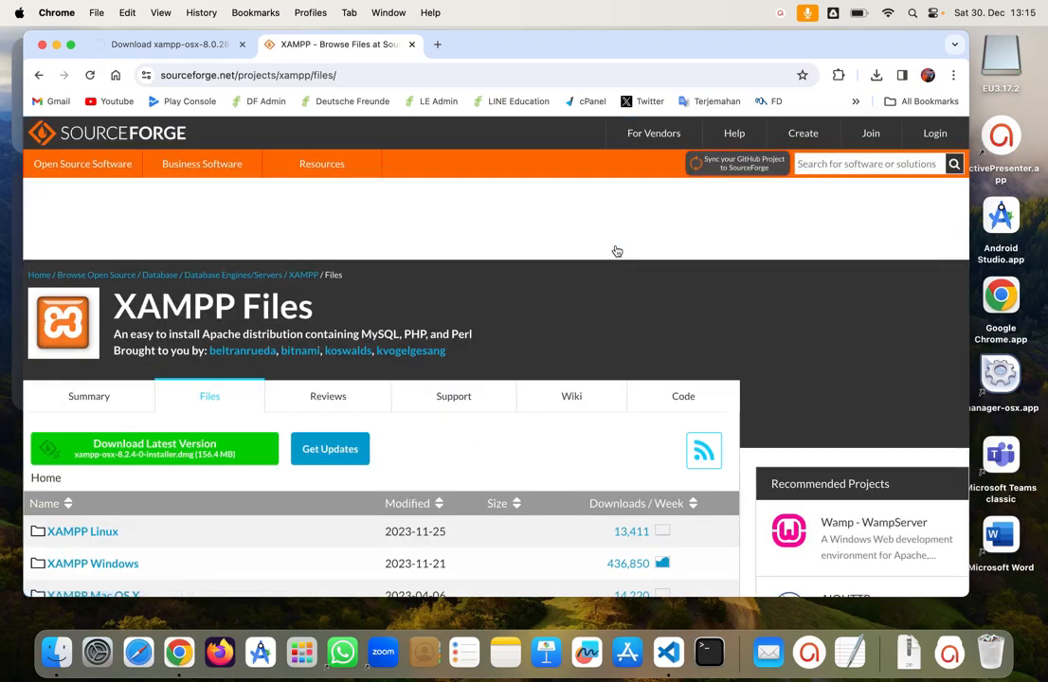
scroll(251, 464, "down", 1)
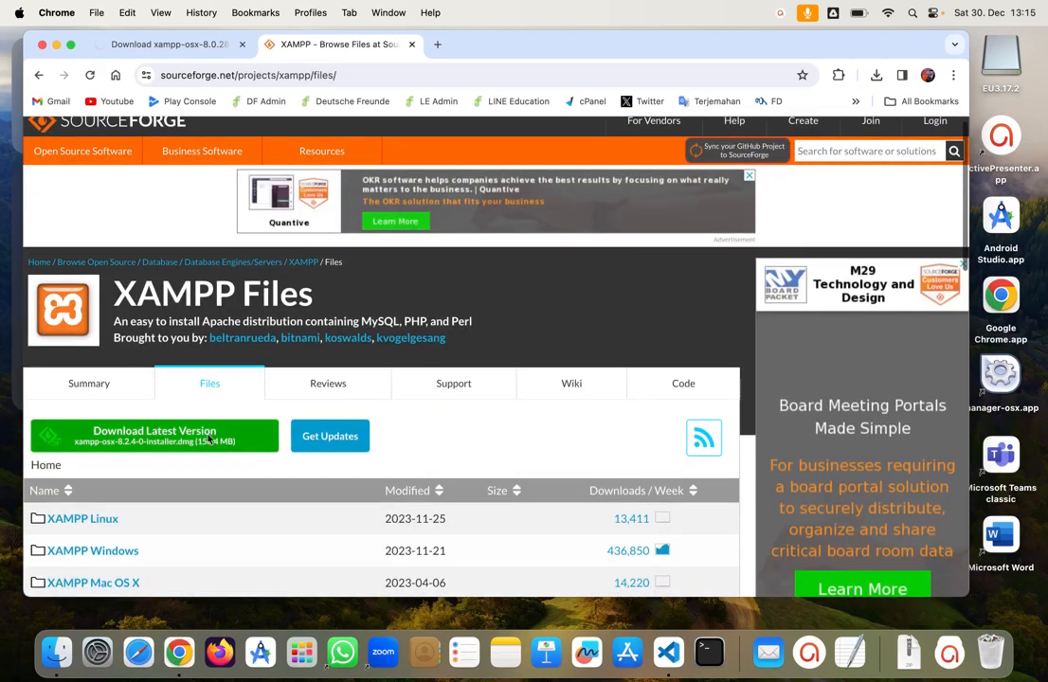
left_click(201, 439)
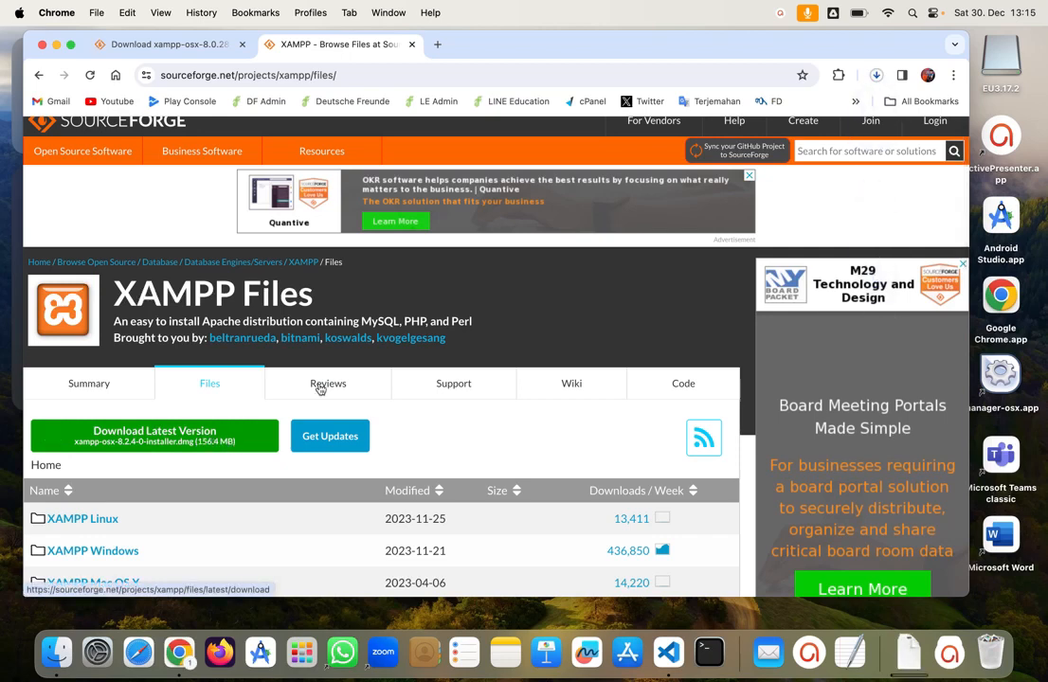
Step: Cancel the in-progress xampp-osx-8.0.28 download and open a Finder window
left_click(876, 75)
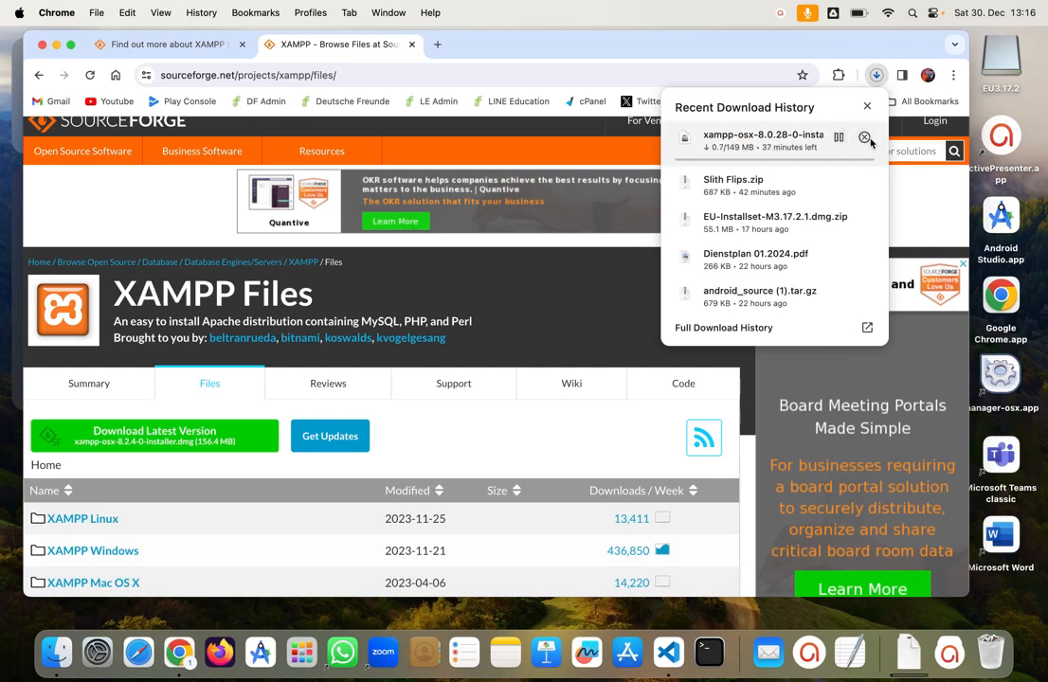
left_click(864, 137)
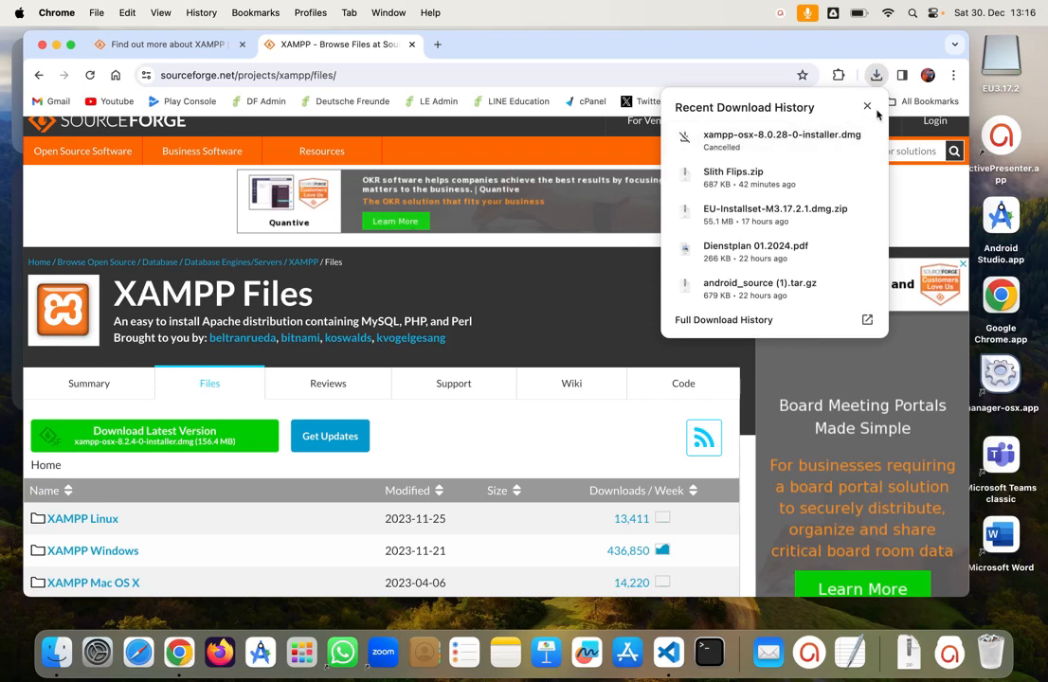
left_click(866, 105)
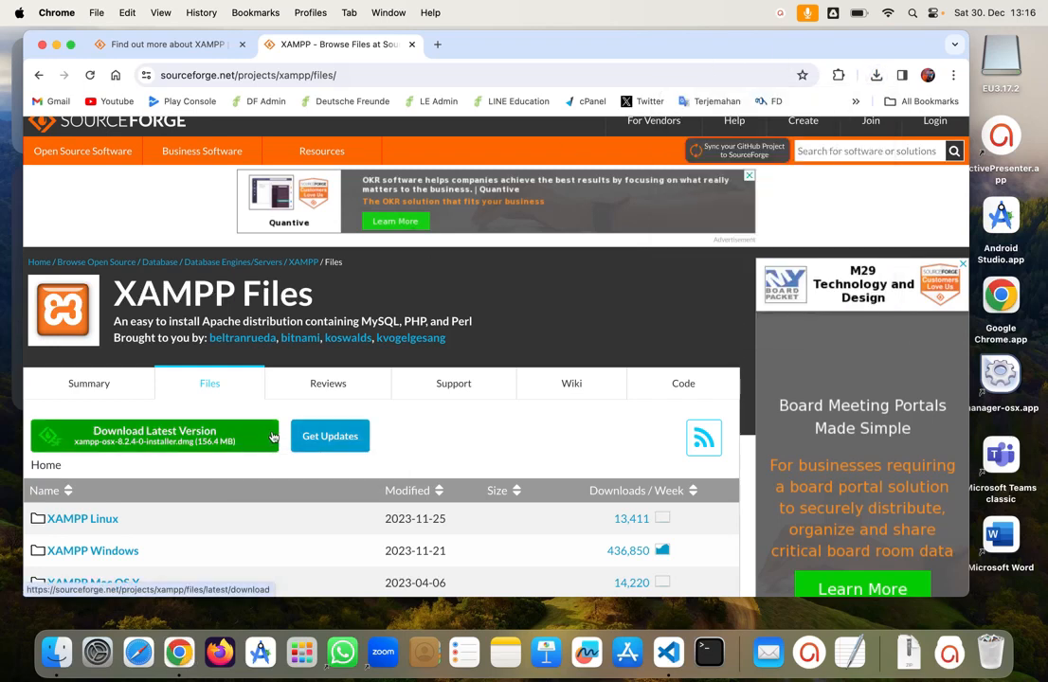
left_click(57, 652)
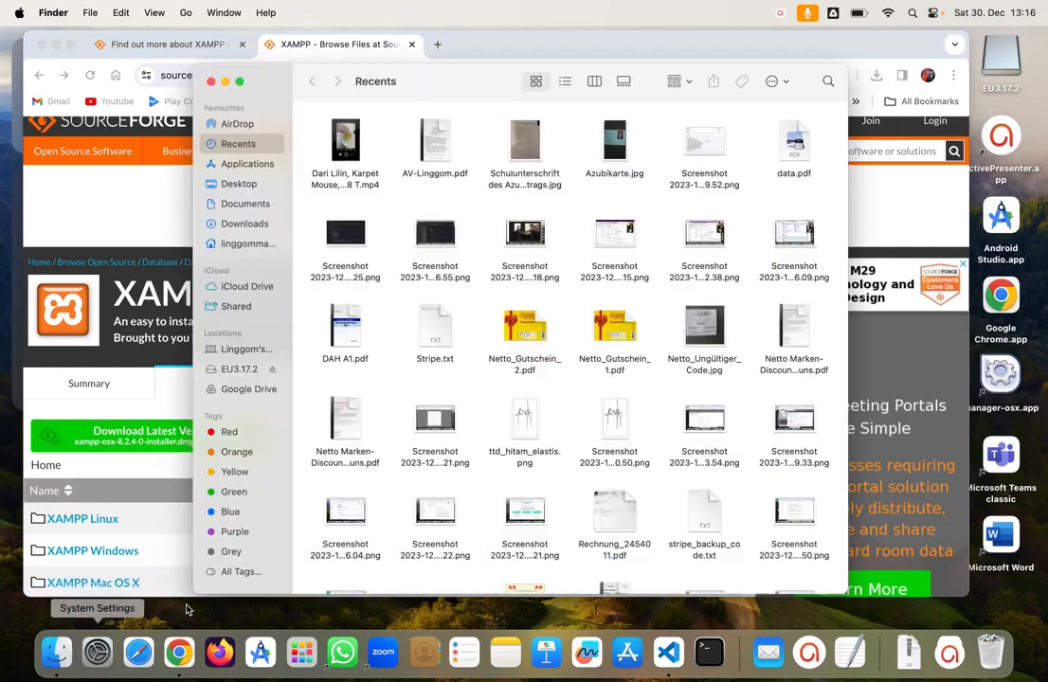
Step: Show the Downloads folder in Finder, then launch System Settings from the Dock
left_click(251, 226)
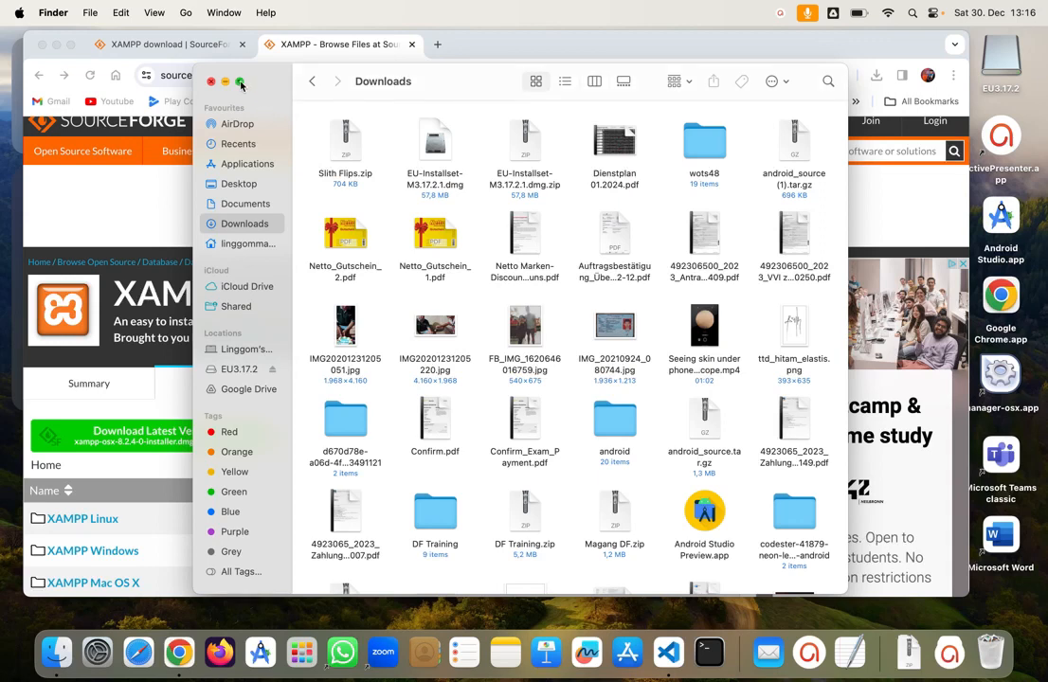
mouse_move(237, 84)
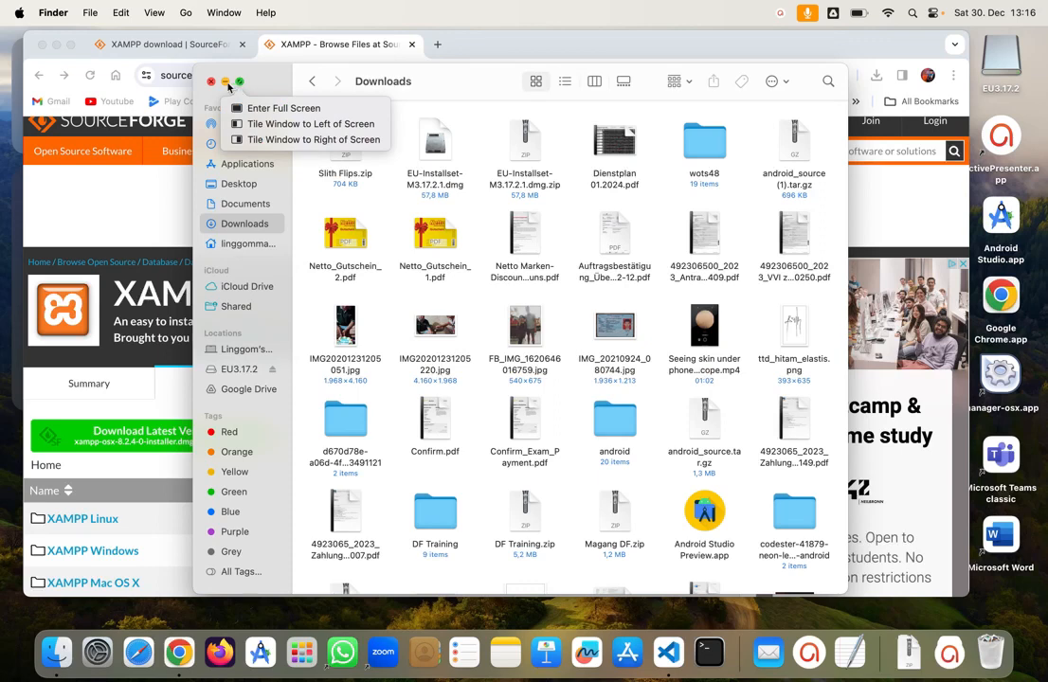
left_click(98, 652)
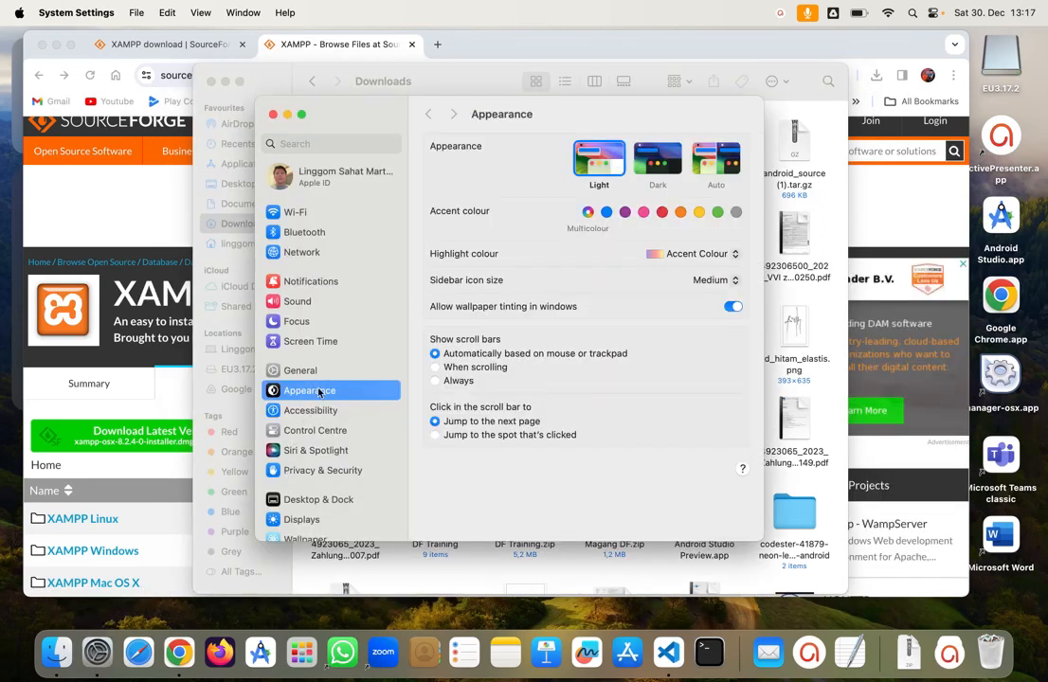
Step: Keep Privacy & Security downloads at App Store and identified developers, then close System Settings
left_click(308, 472)
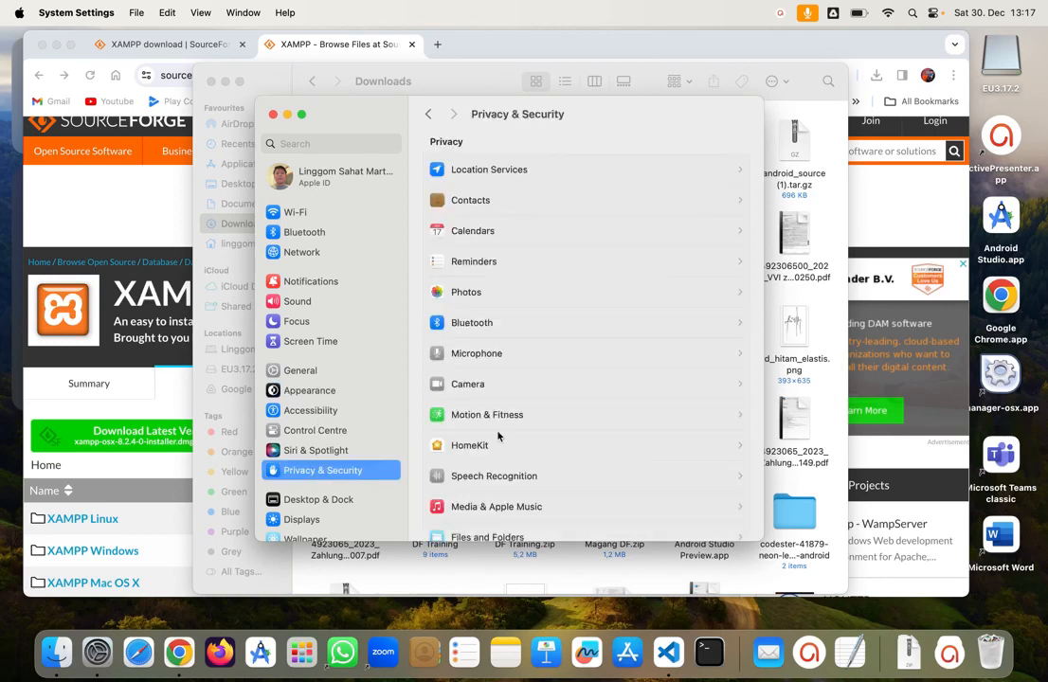
scroll(522, 391, "down", 5)
scroll(522, 390, "down", 5)
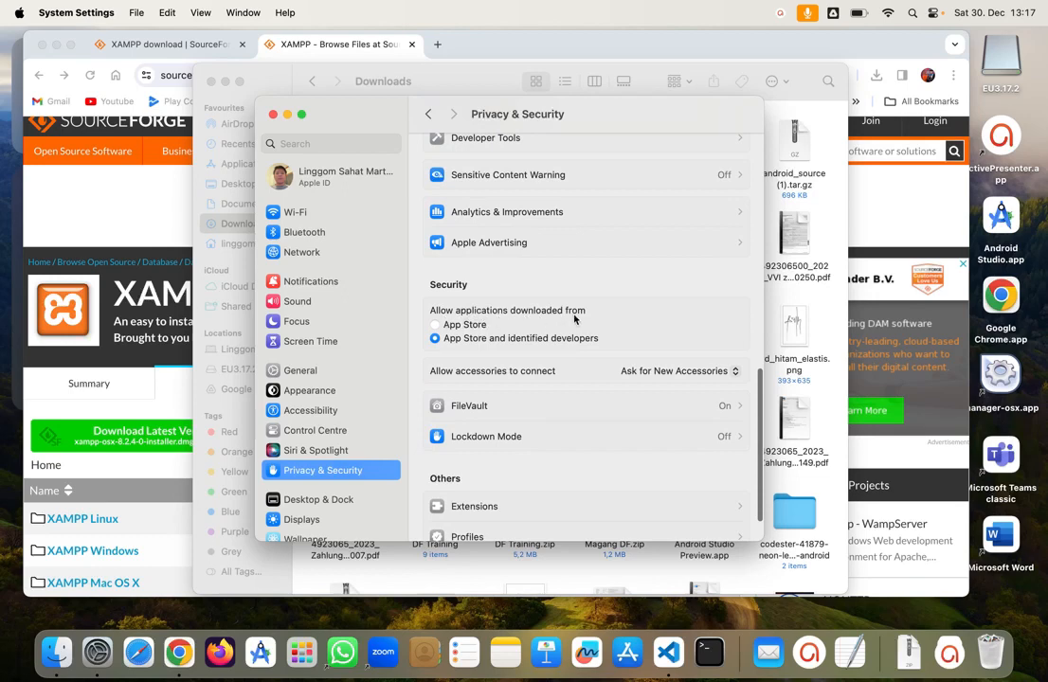
left_click(436, 326)
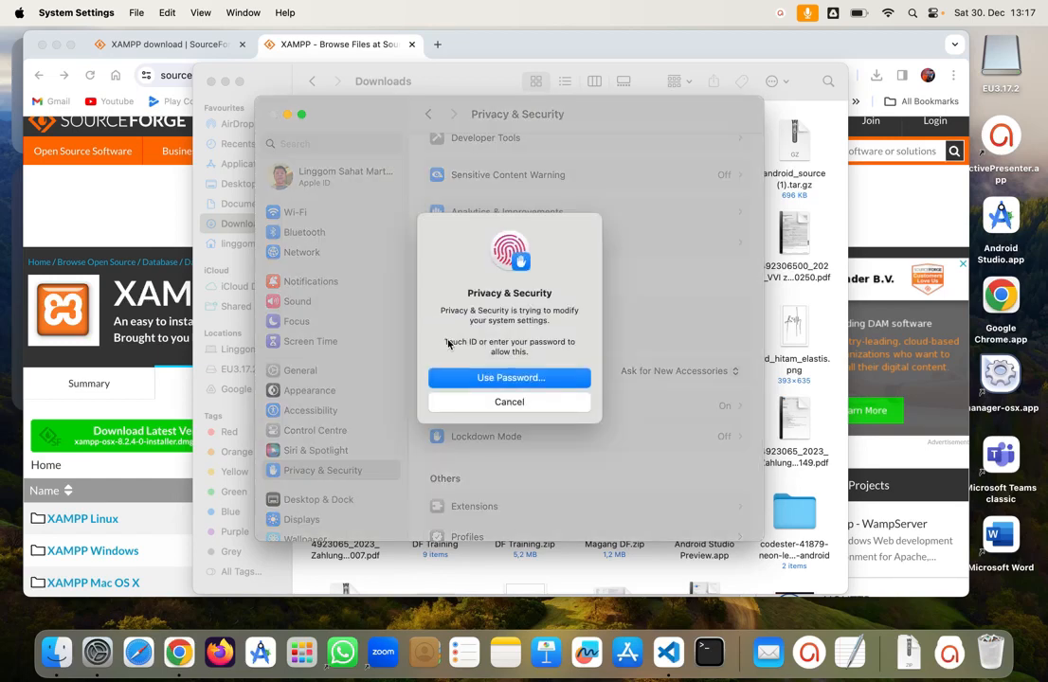
left_click(491, 402)
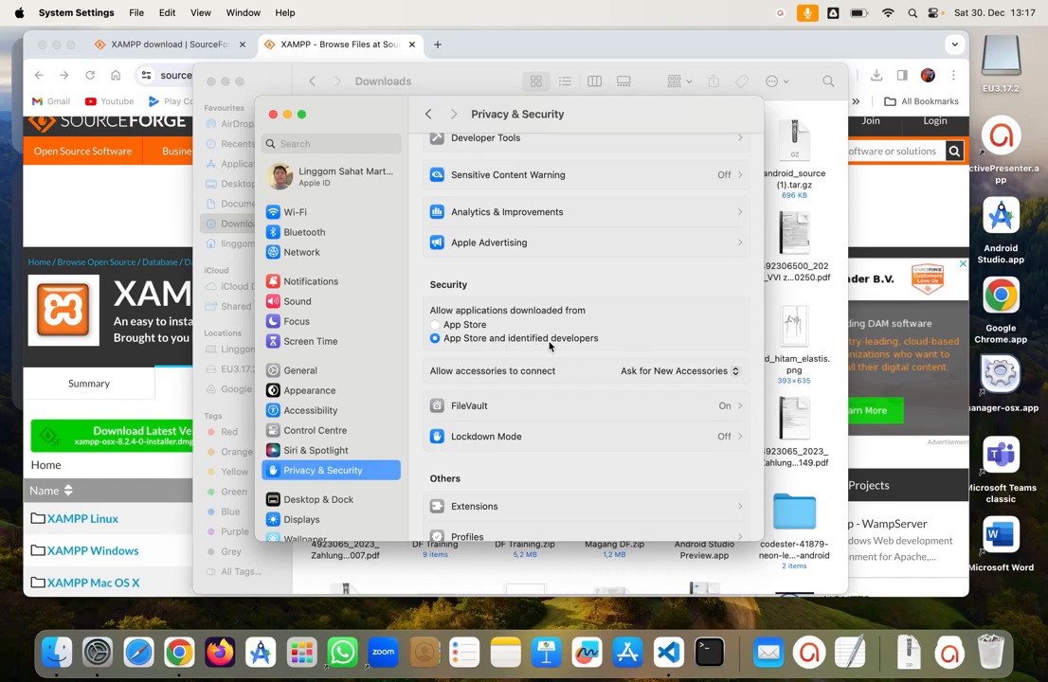
scroll(555, 343, "down", 3)
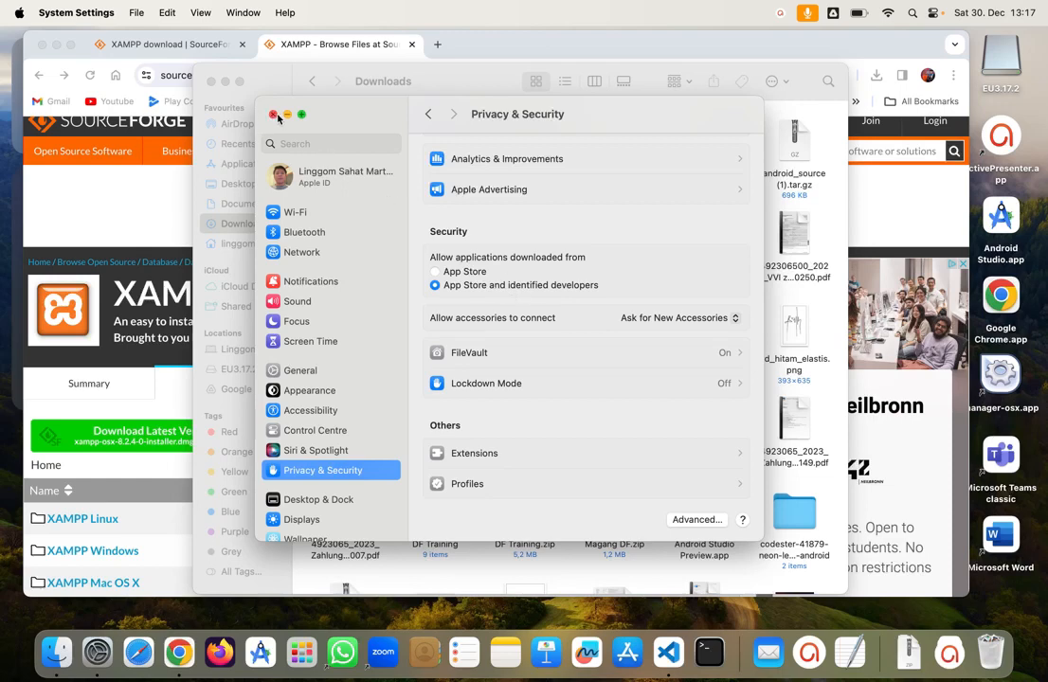
left_click(273, 115)
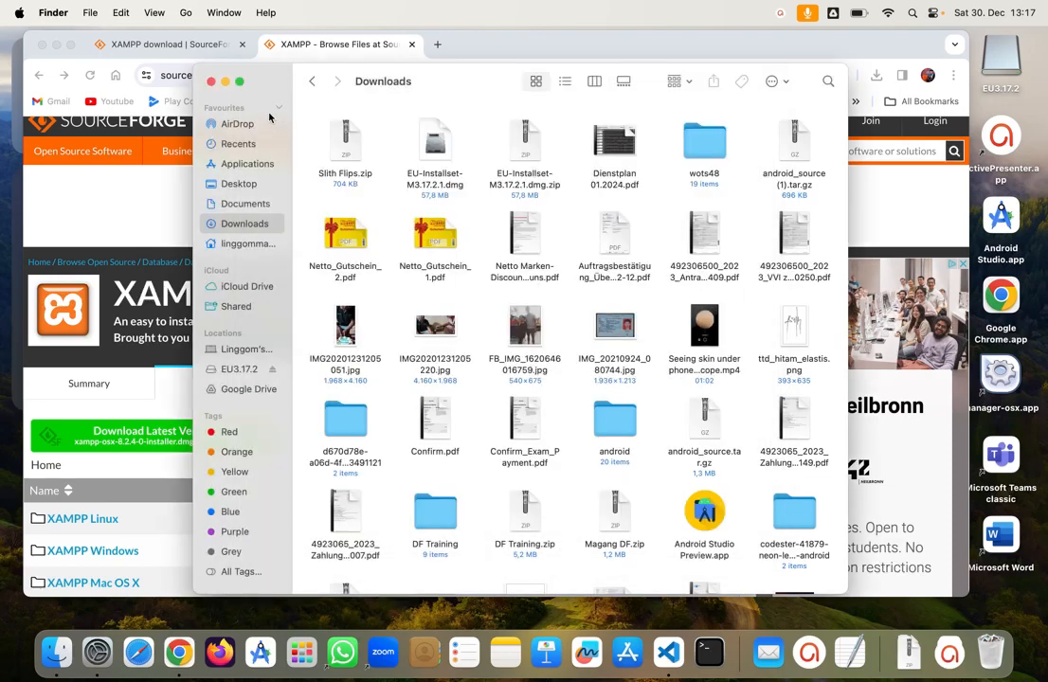
Step: Close the Downloads window, view Documents in a new Finder window, then return to Chrome
left_click(212, 82)
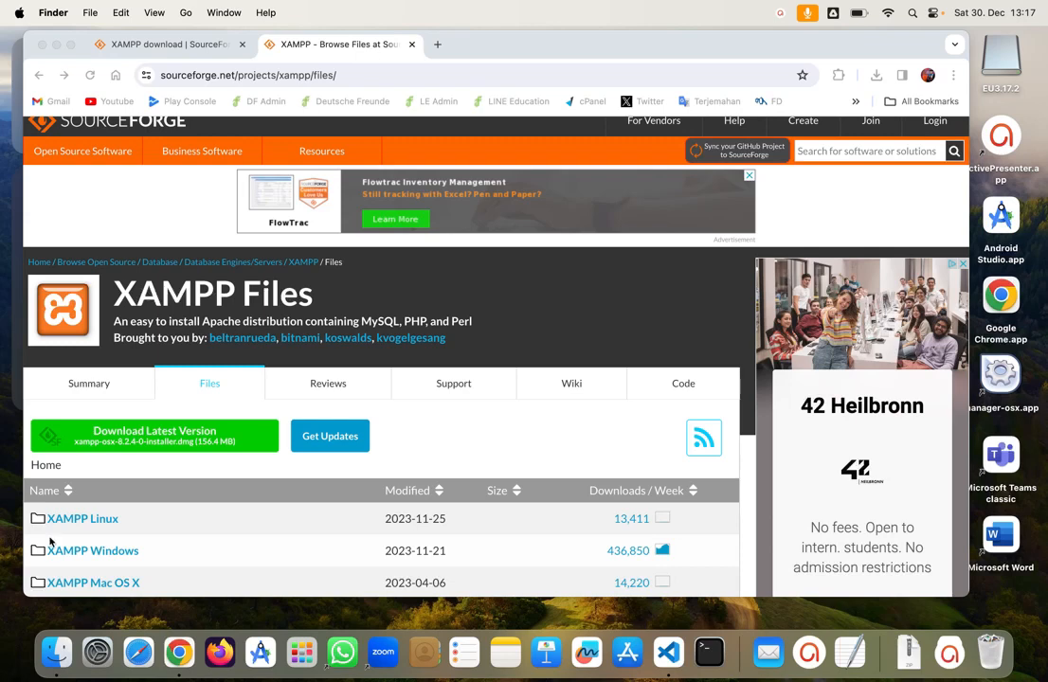
left_click(56, 652)
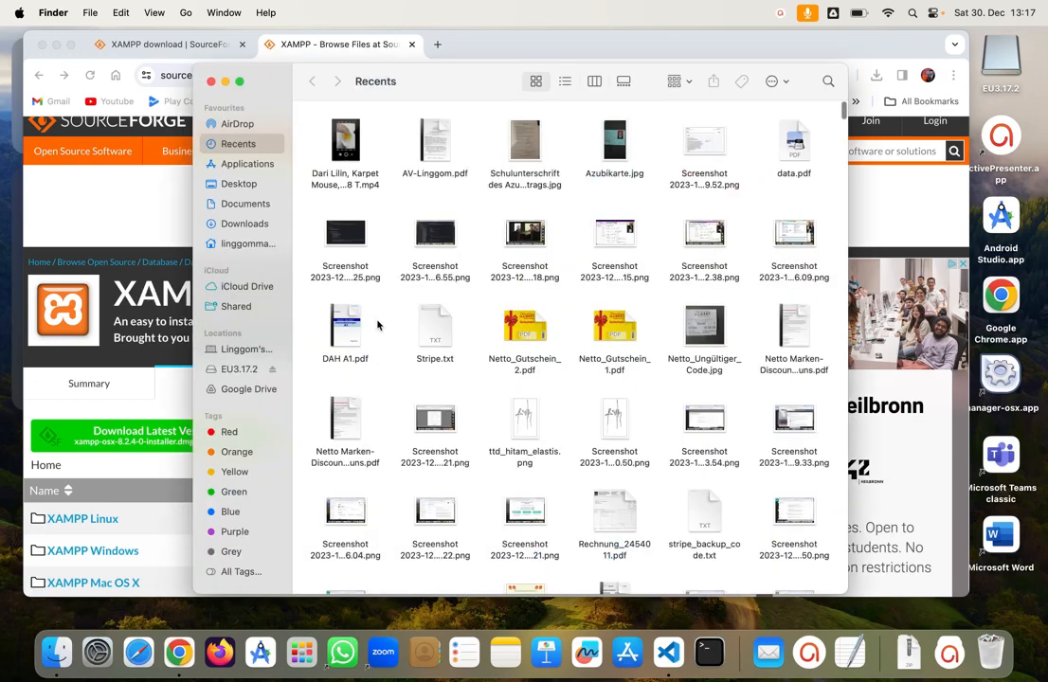
left_click(241, 207)
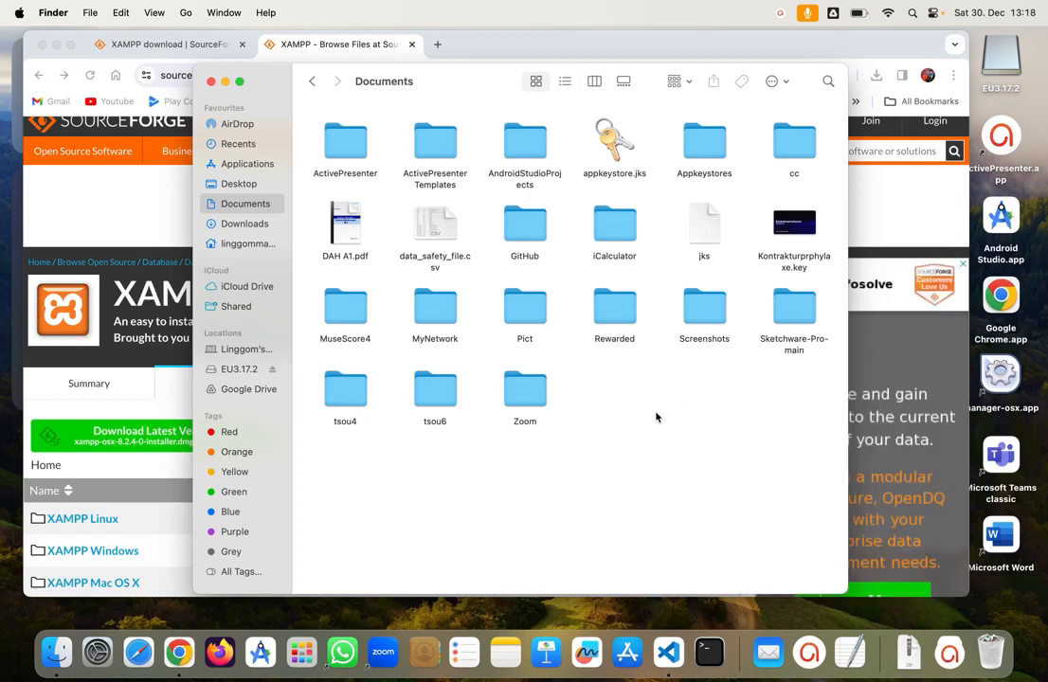
left_click(321, 45)
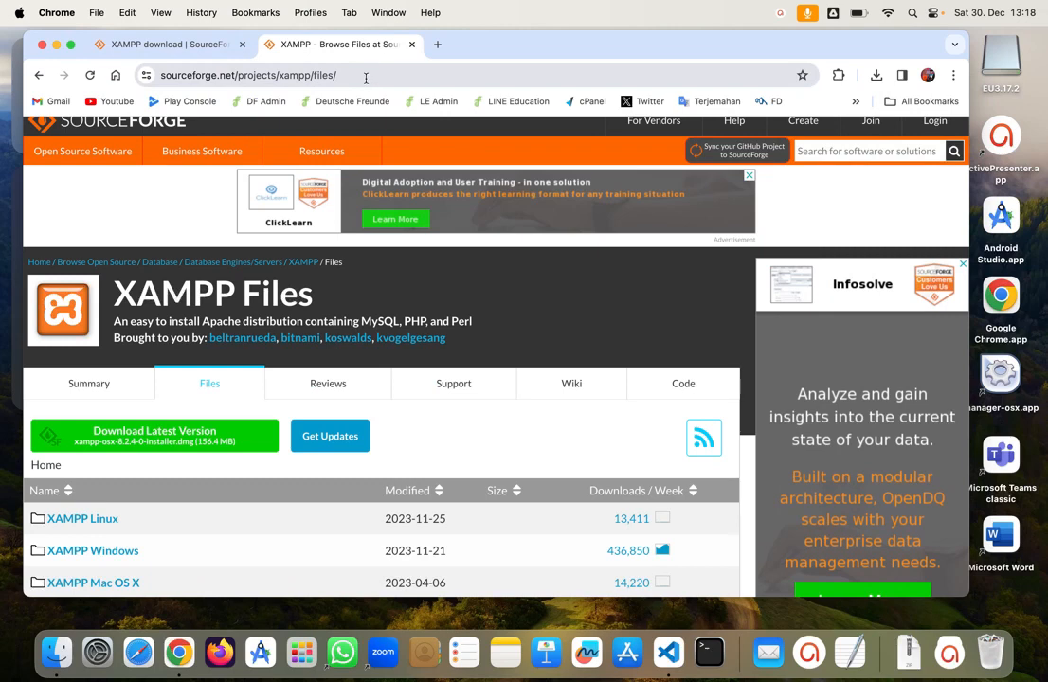
Step: Select the XAMPP Files page URL and launch Visual Studio Code from the Dock
left_click(365, 77)
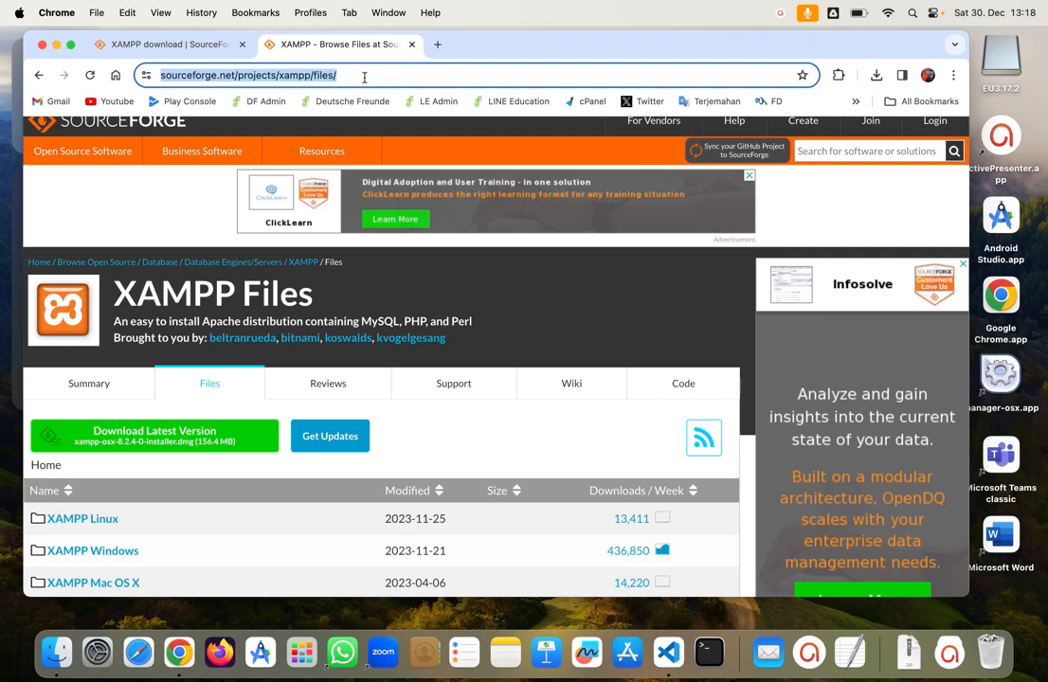
left_click(683, 663)
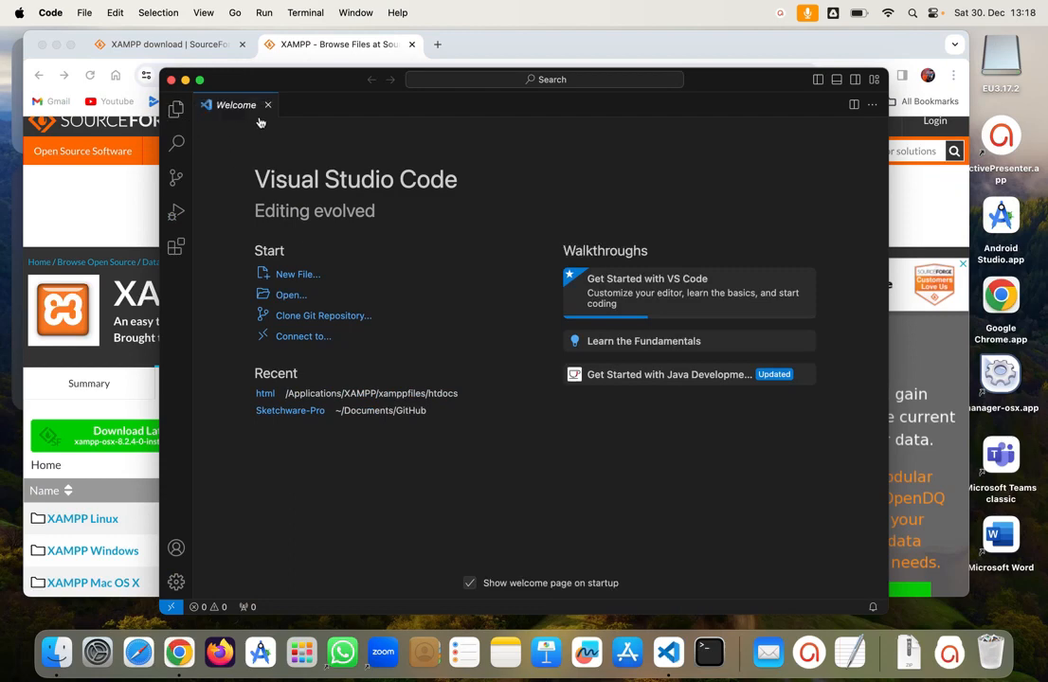
Step: Open Applications/XAMPP/htdocs/html as the Visual Studio Code workspace
left_click(269, 107)
left_click(189, 120)
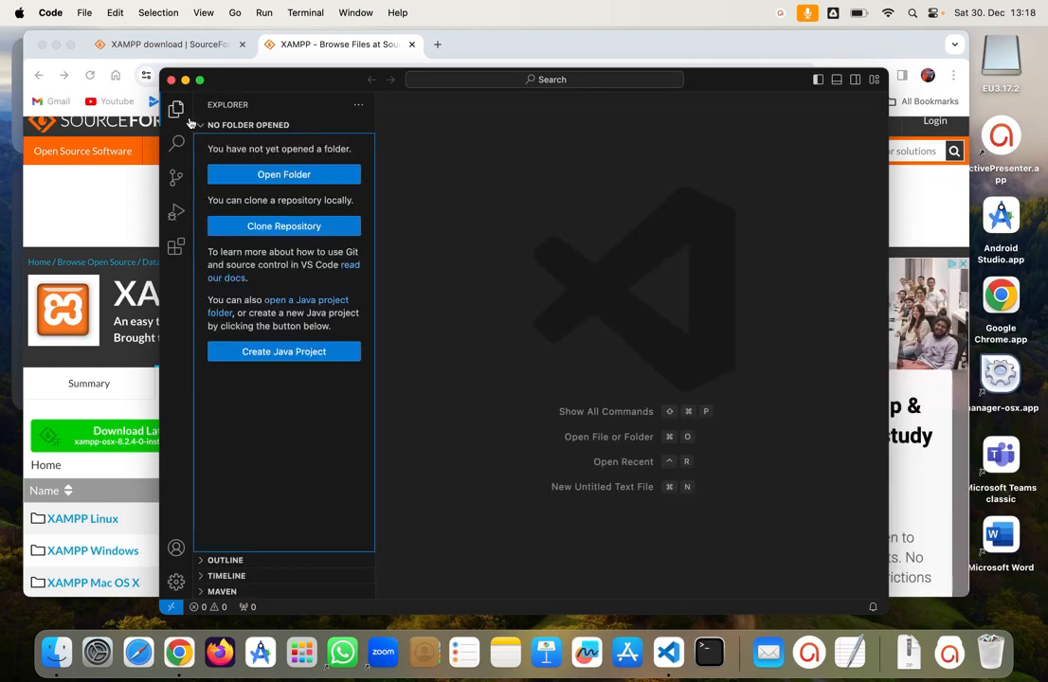
left_click(303, 180)
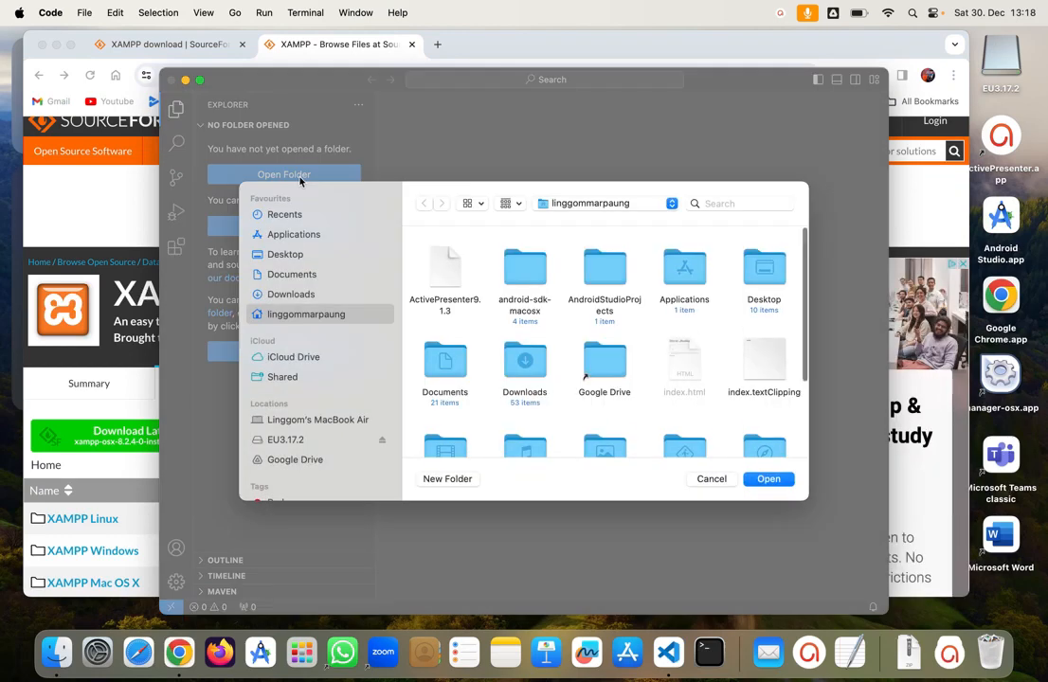
left_click(296, 234)
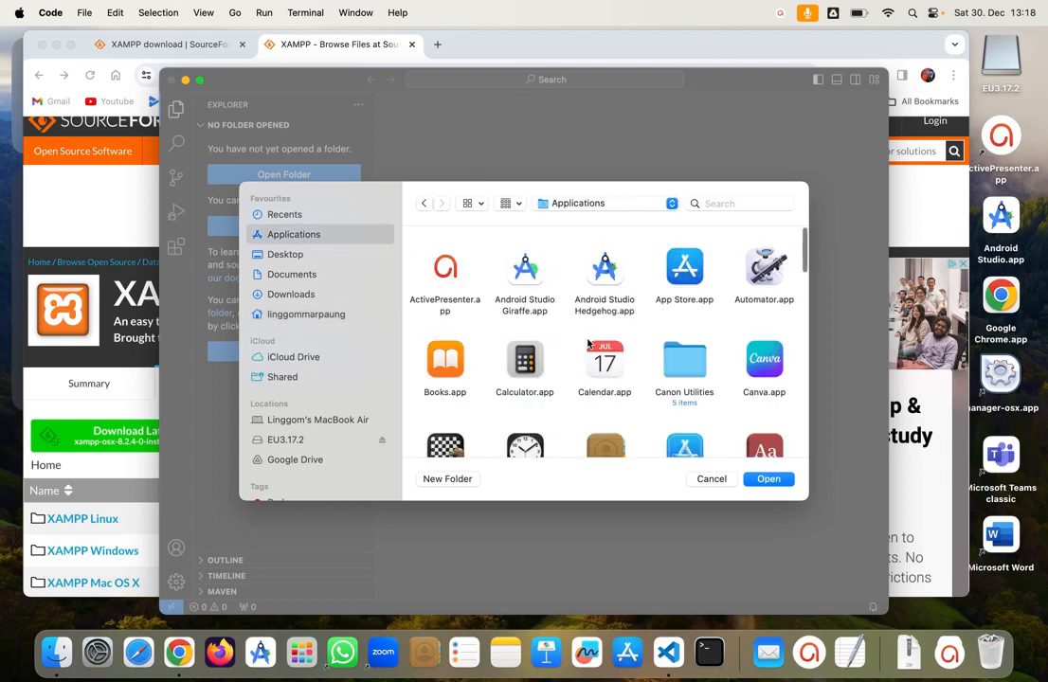
scroll(588, 343, "down", 10)
scroll(588, 343, "down", 10)
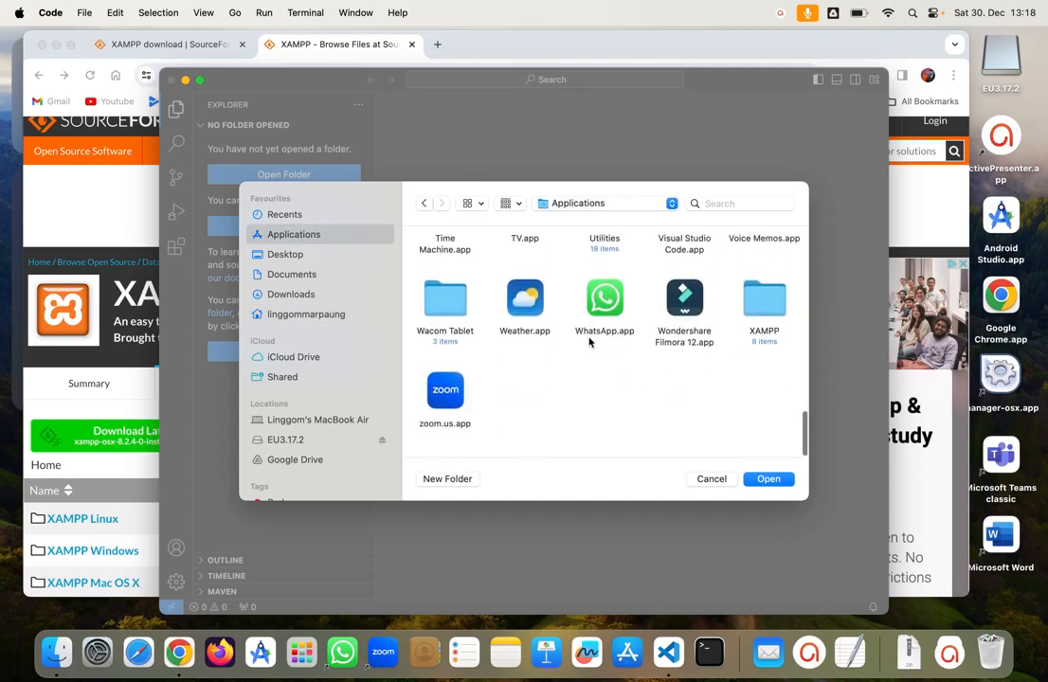
left_click(775, 309)
double_click(775, 309)
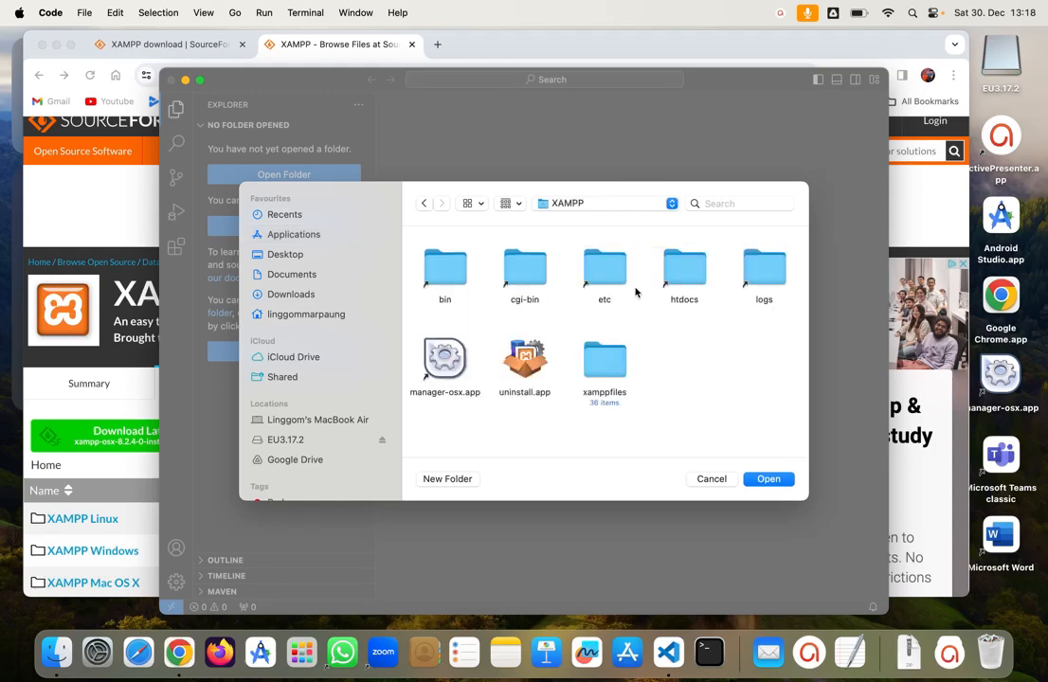
double_click(685, 275)
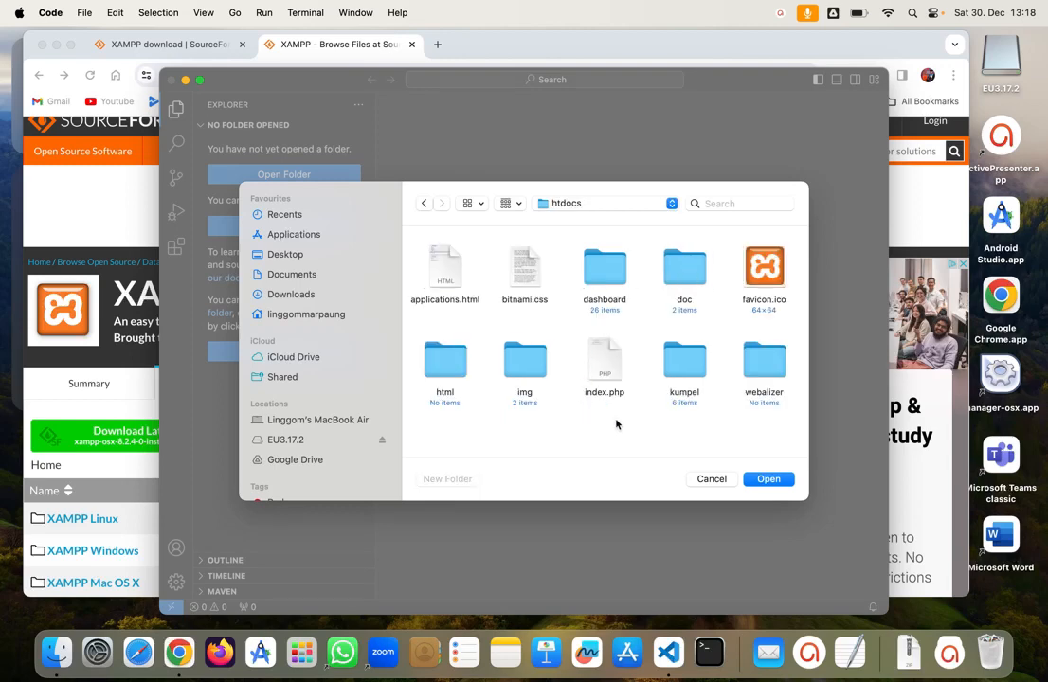
double_click(448, 375)
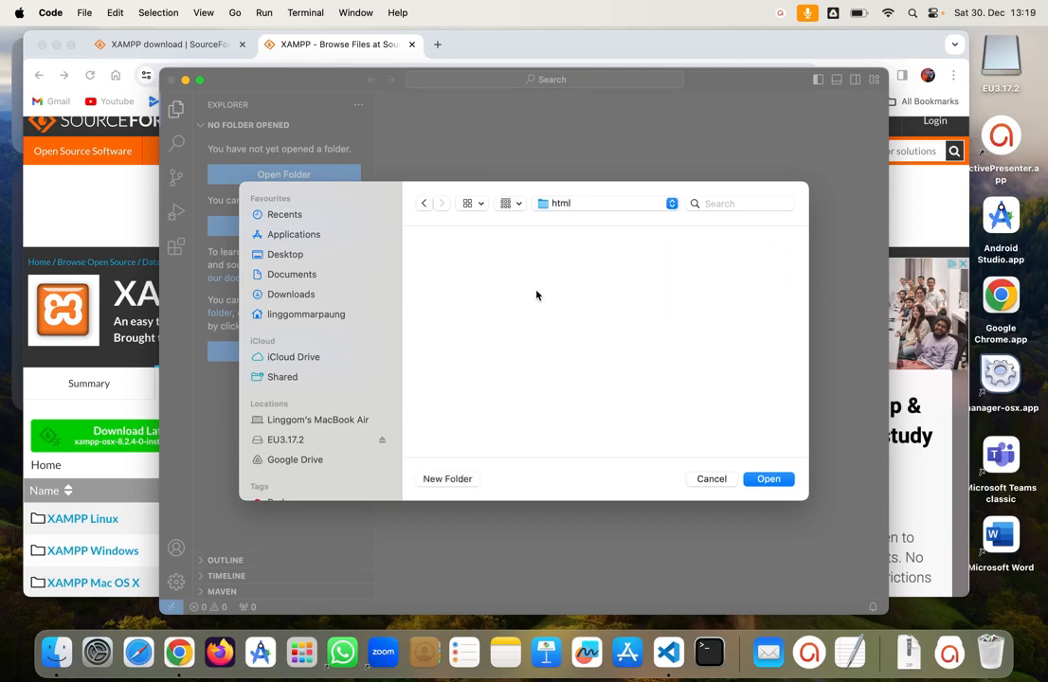
left_click(769, 478)
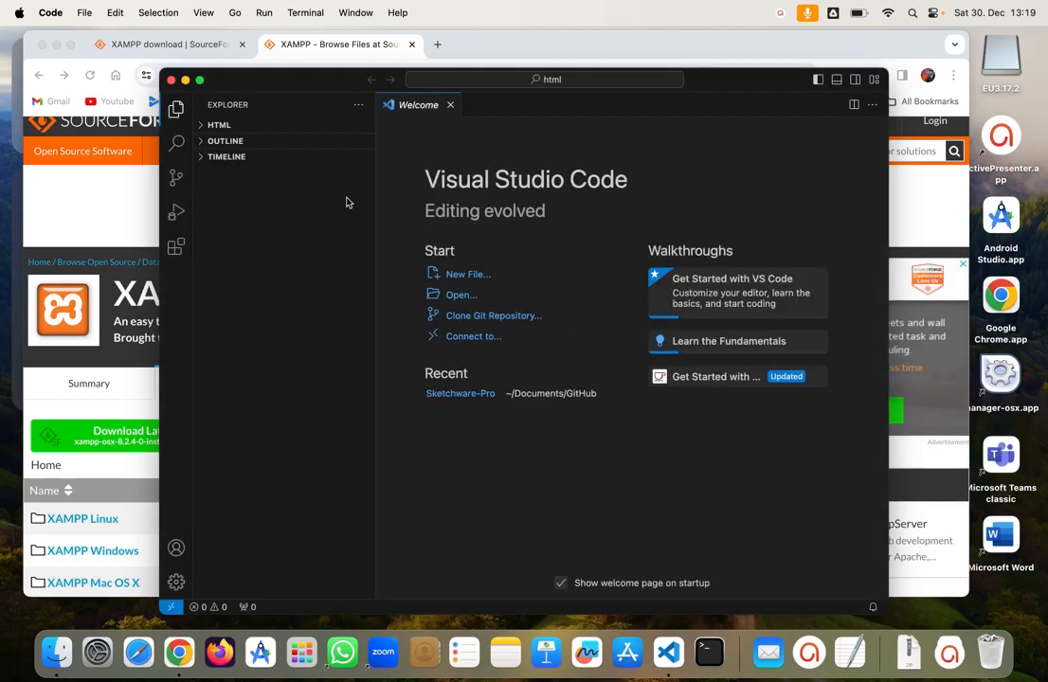
Step: Create a new file named index.html in the HTML folder
left_click(450, 104)
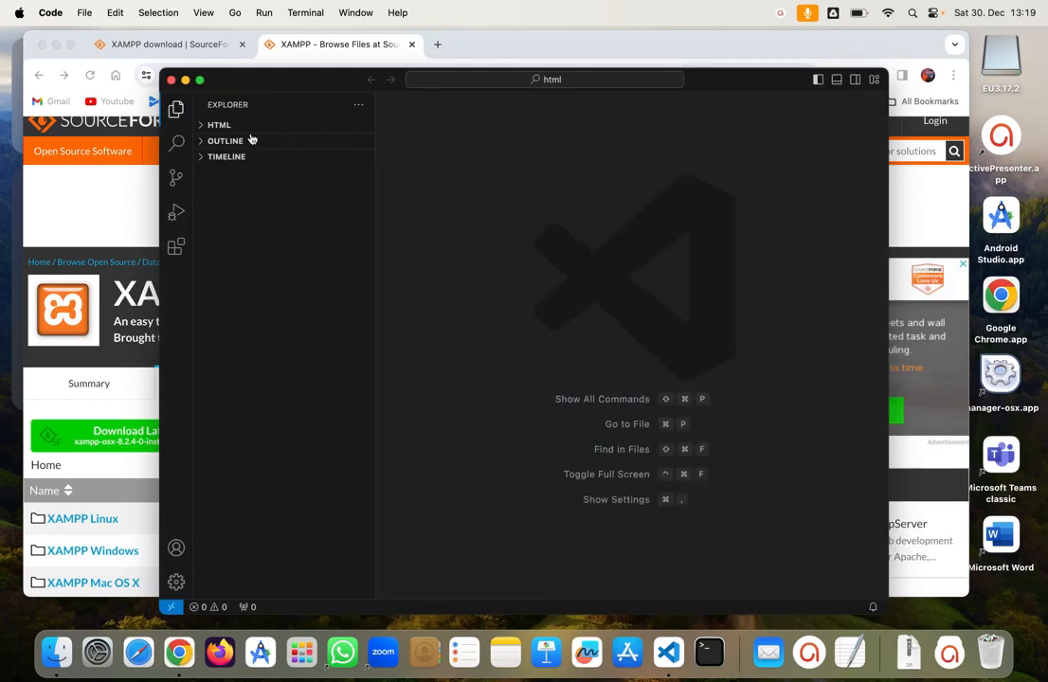
left_click(207, 126)
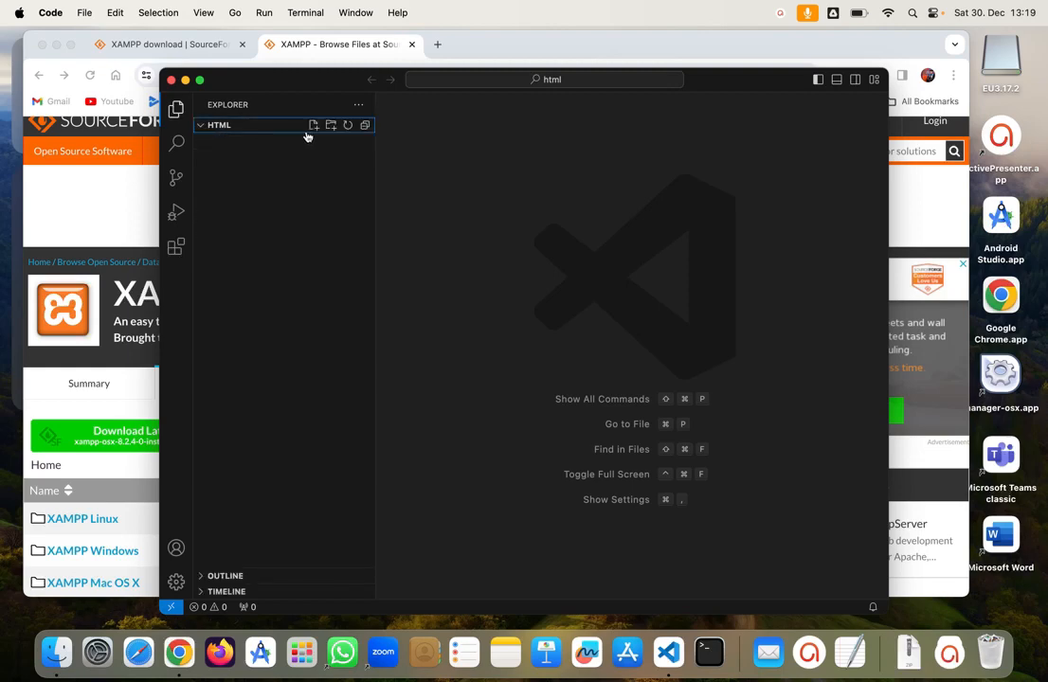
left_click(313, 125)
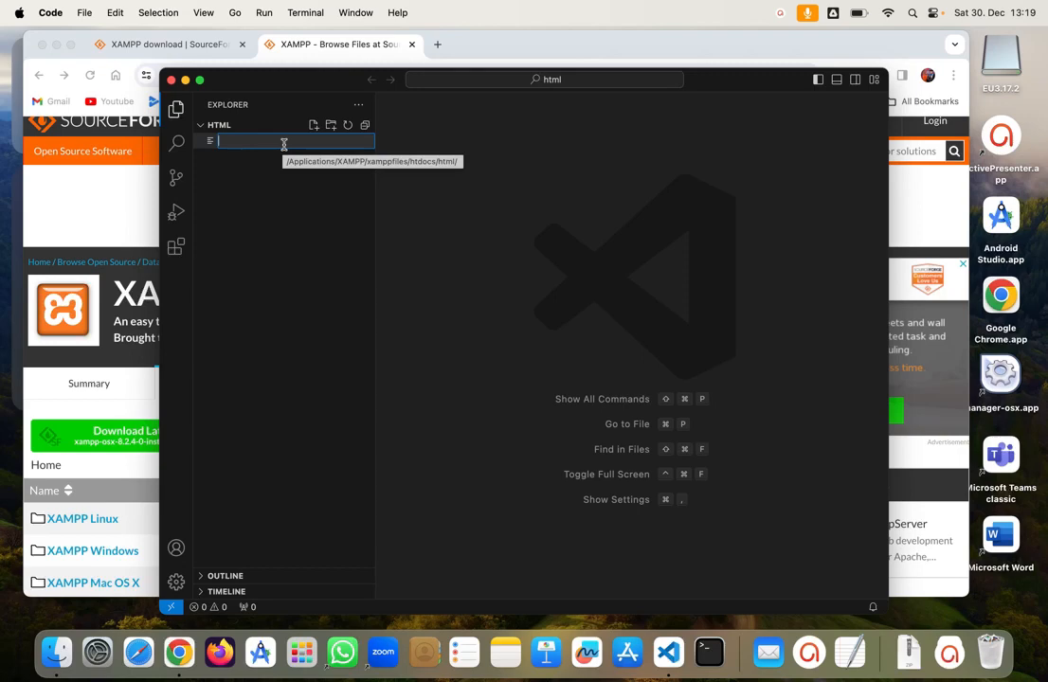
type("index.h")
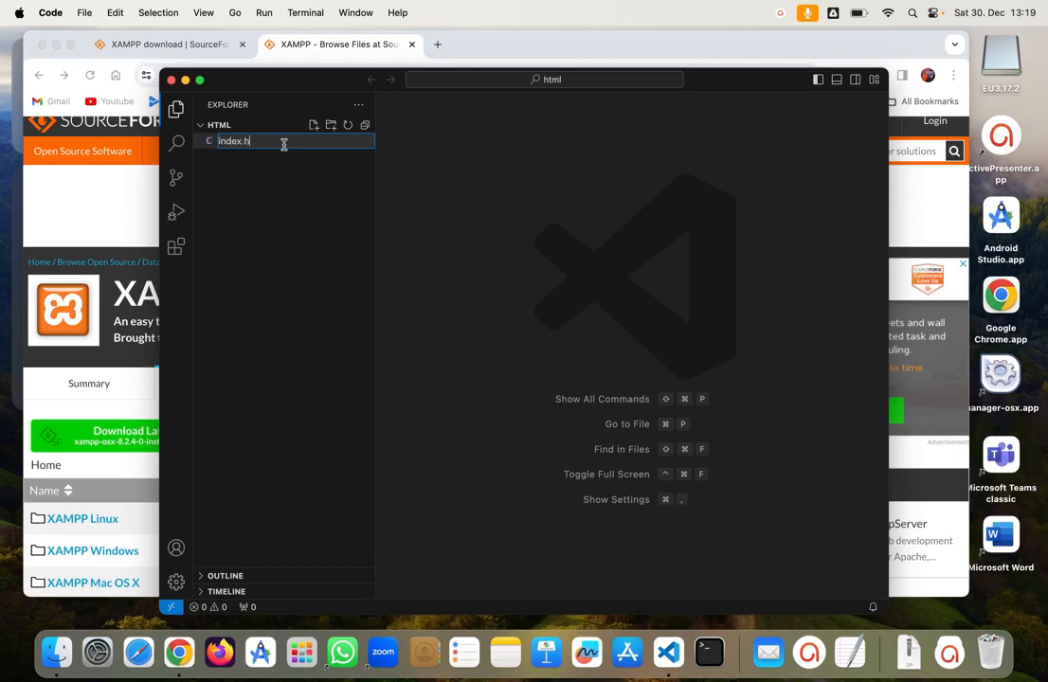
type("tml")
key("Return")
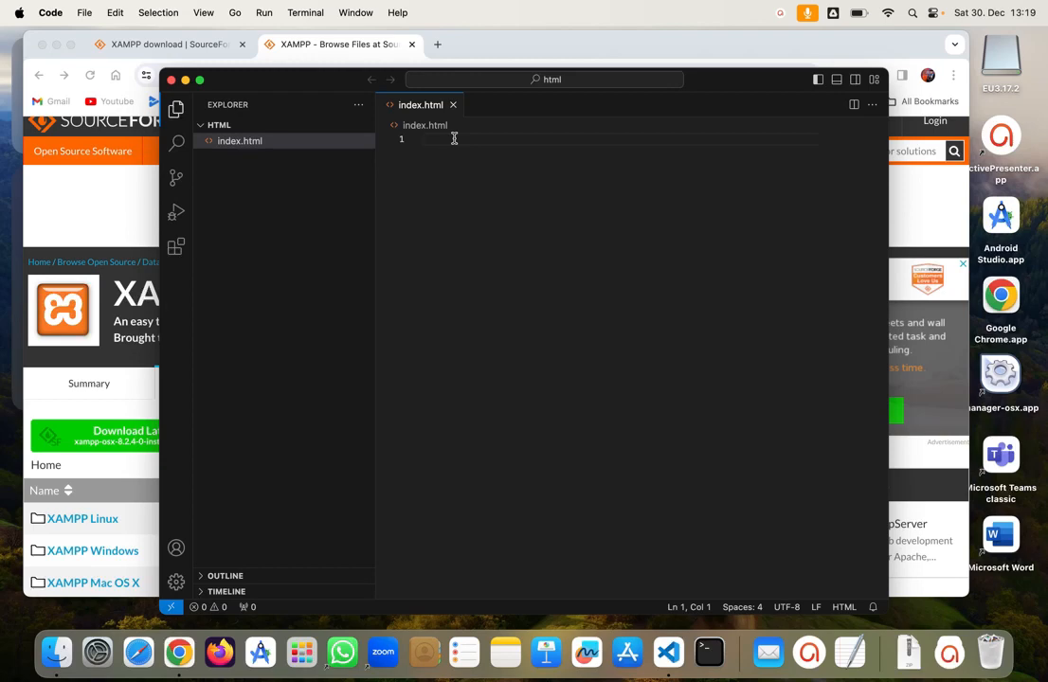
Step: Add the <!DOCTYPE html> declaration and an <html> element to index.html
type("<")
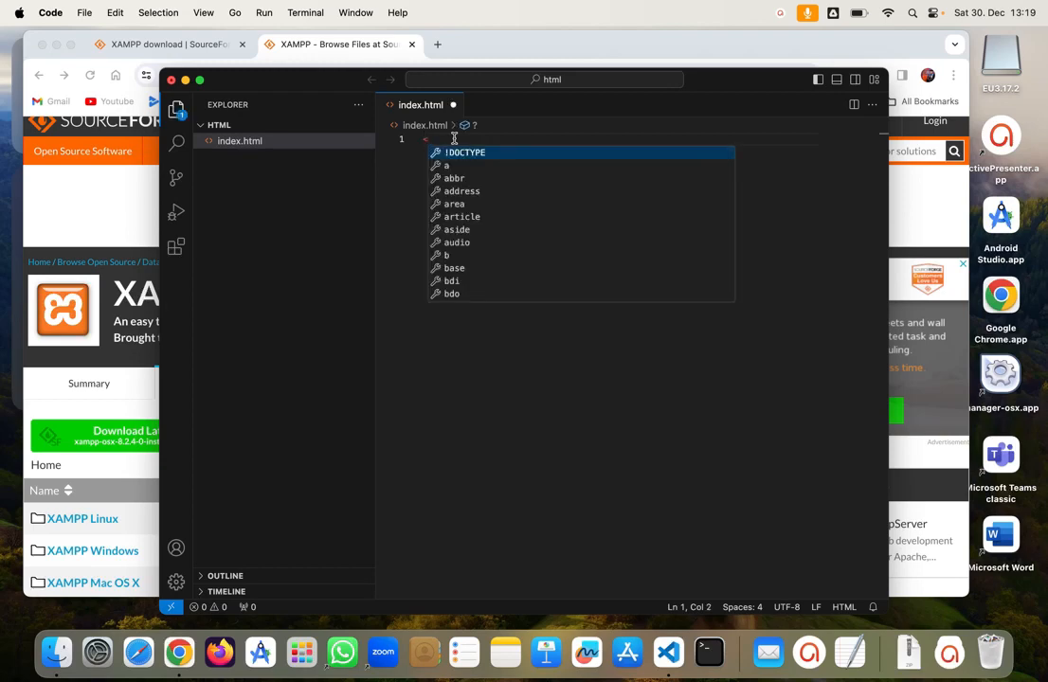
type("!")
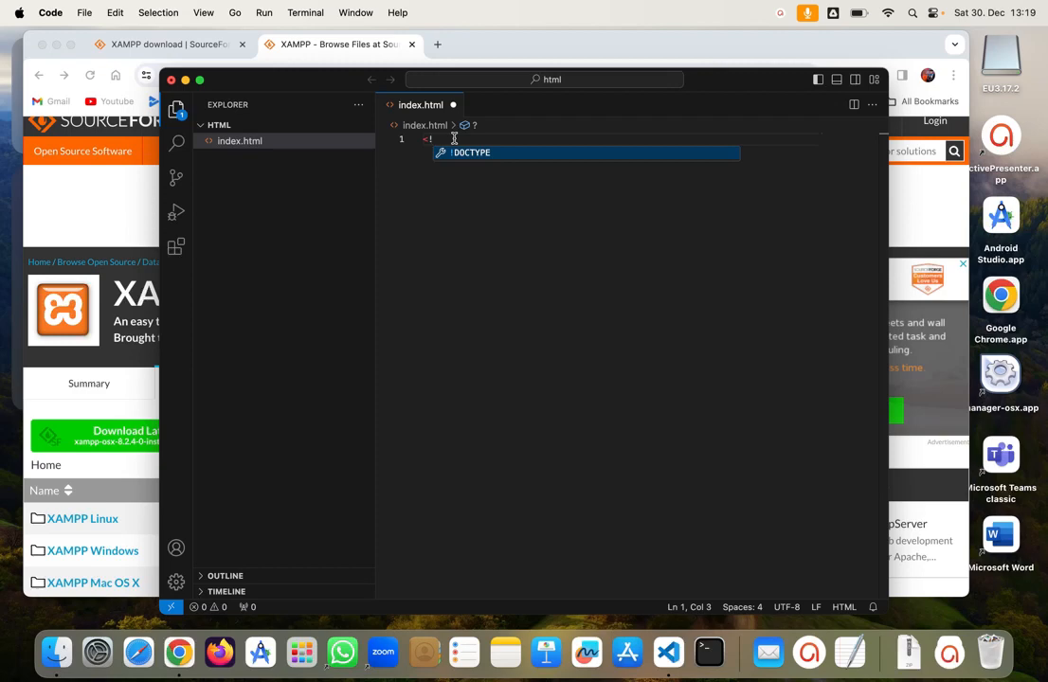
type("DOC")
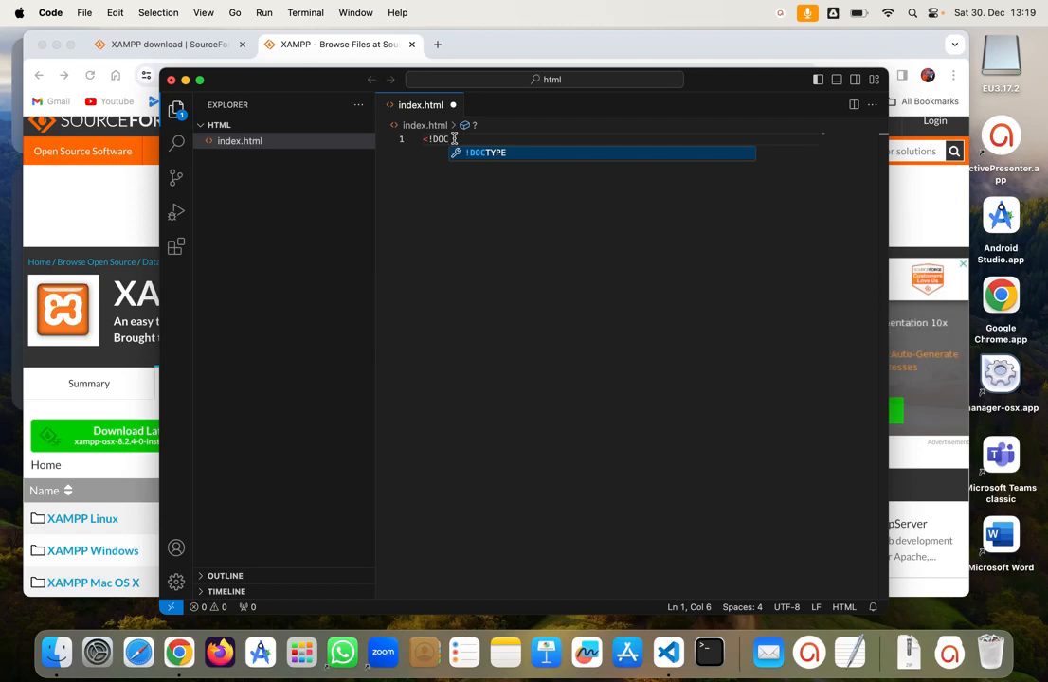
key("Return")
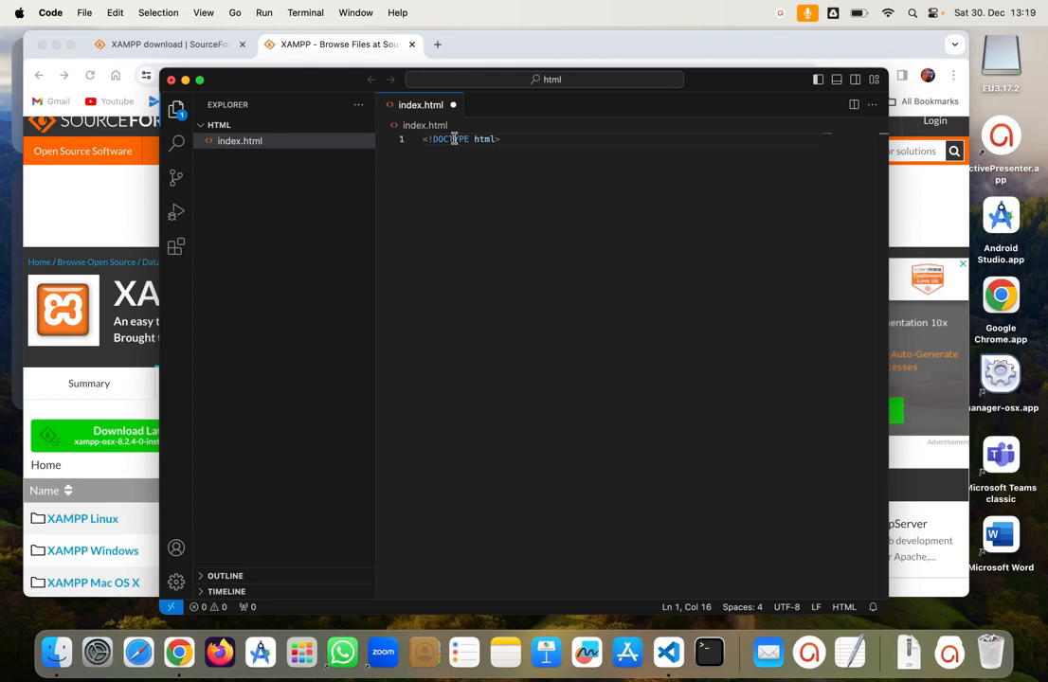
key("Return")
type(">htm")
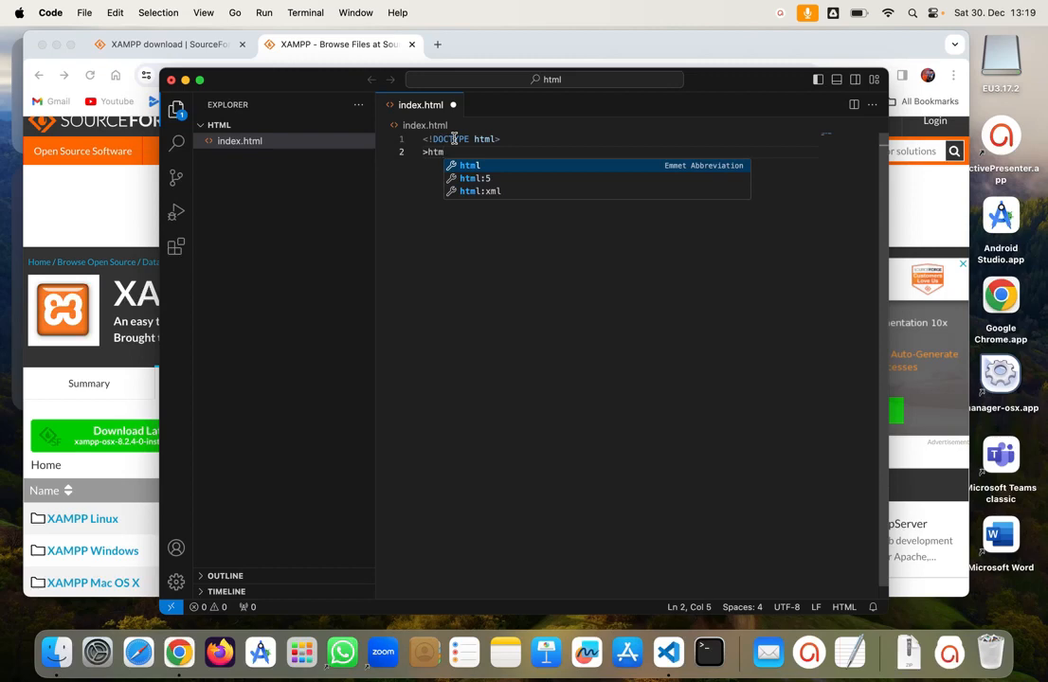
key("BackSpace")
key("BackSpace")
key("BackSpace")
key("BackSpace")
type("<")
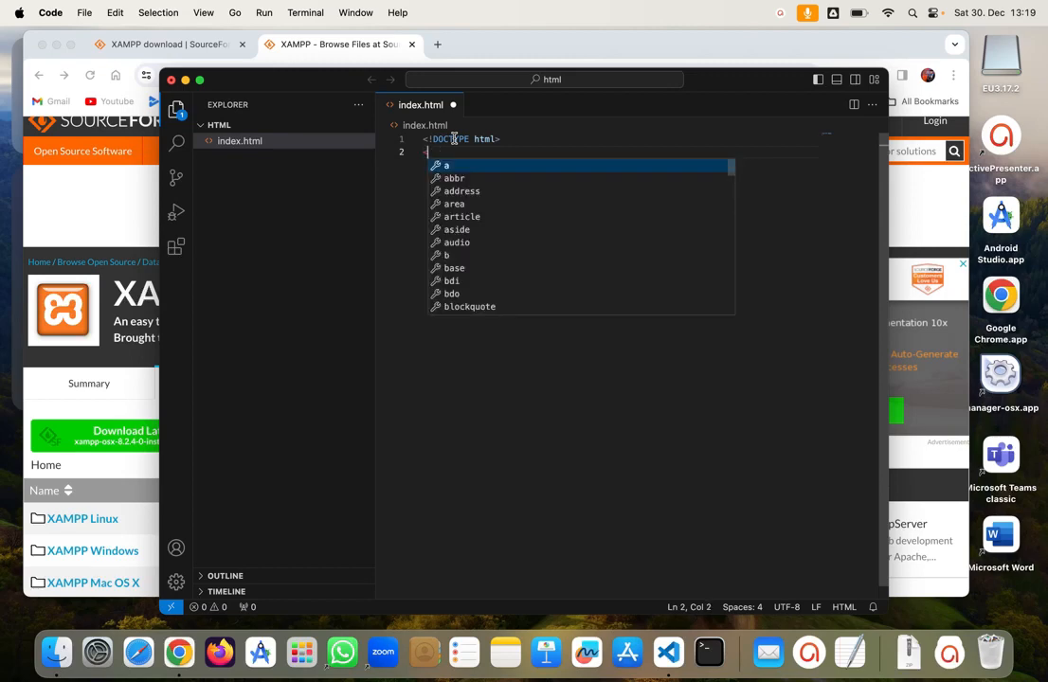
type("html")
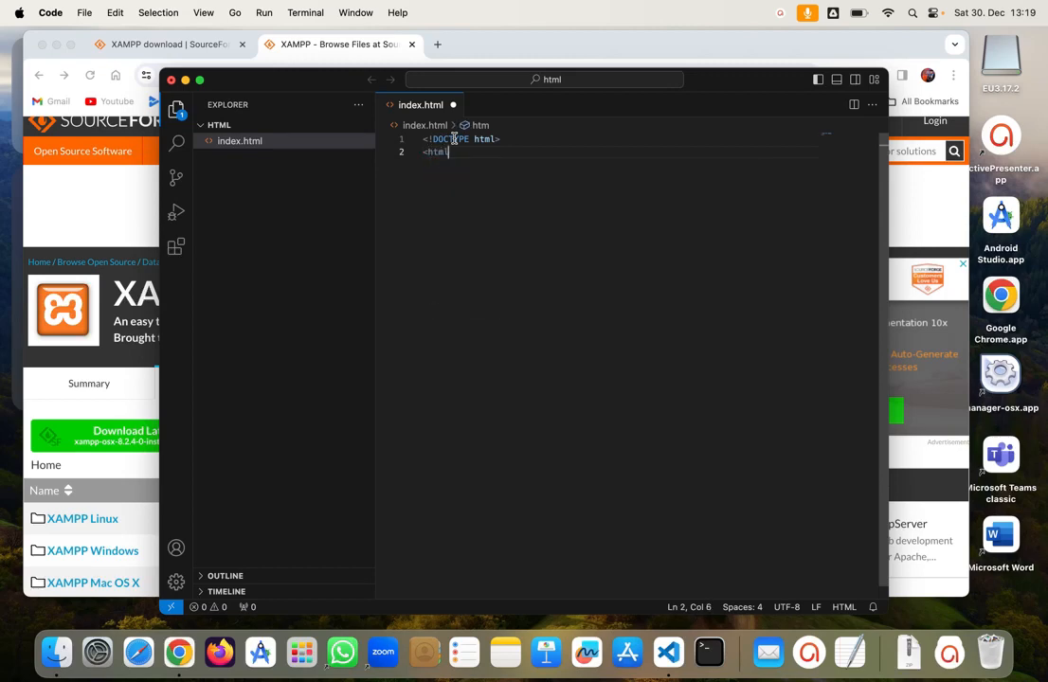
type(">")
key("Return")
Step: Add a head with the title 'HTML Pertama', then a blank line after </head>
type("<he")
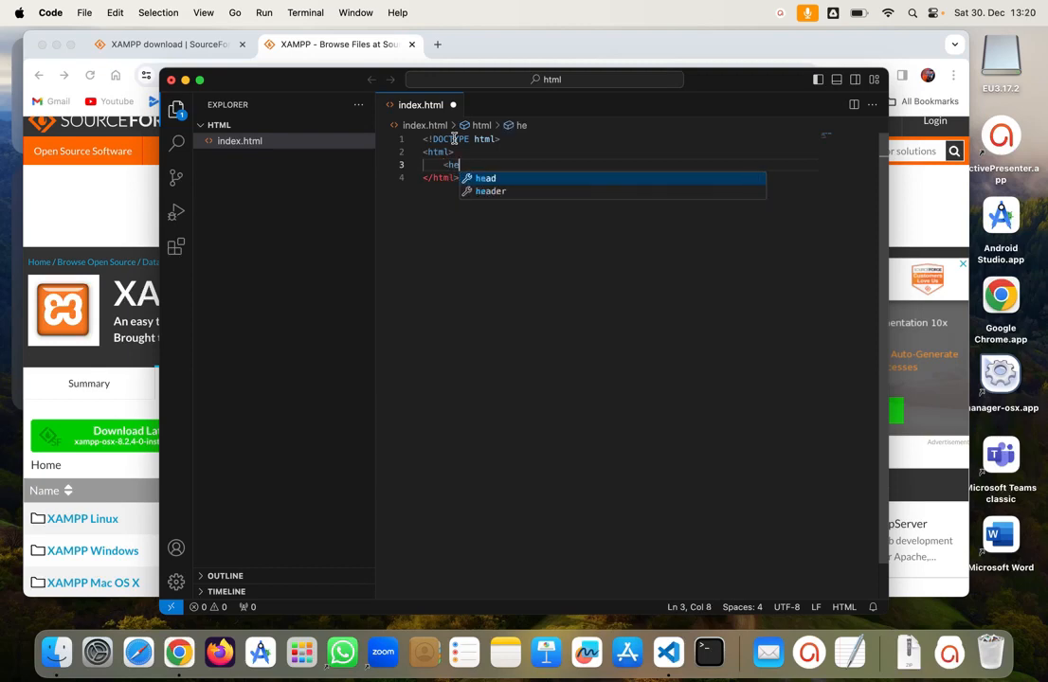
key("Return")
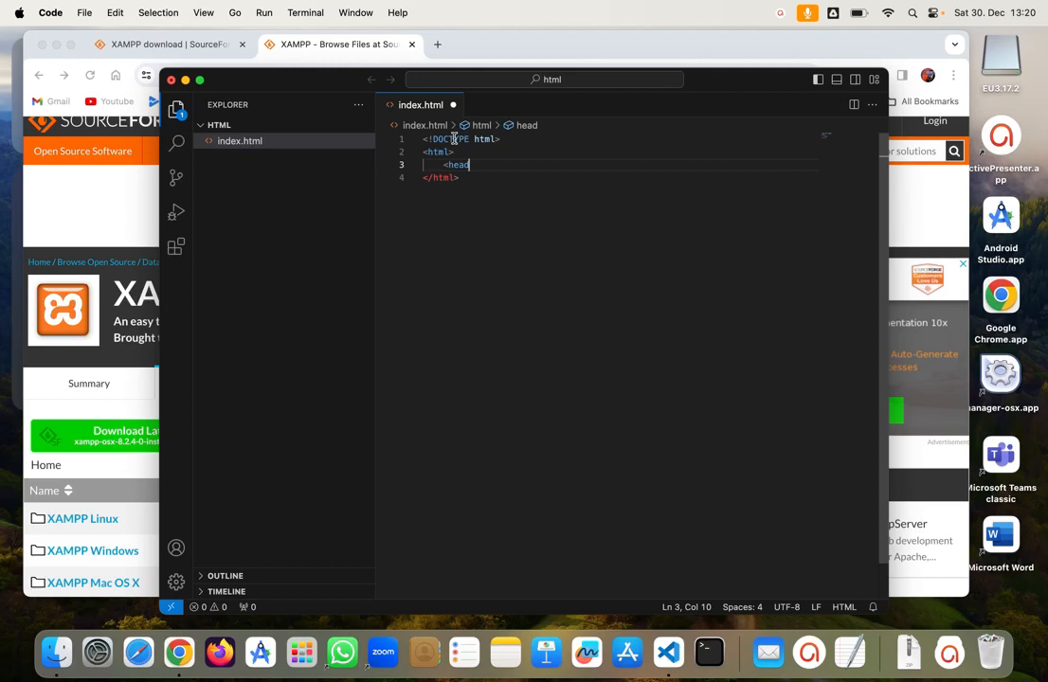
type(">")
key("Return")
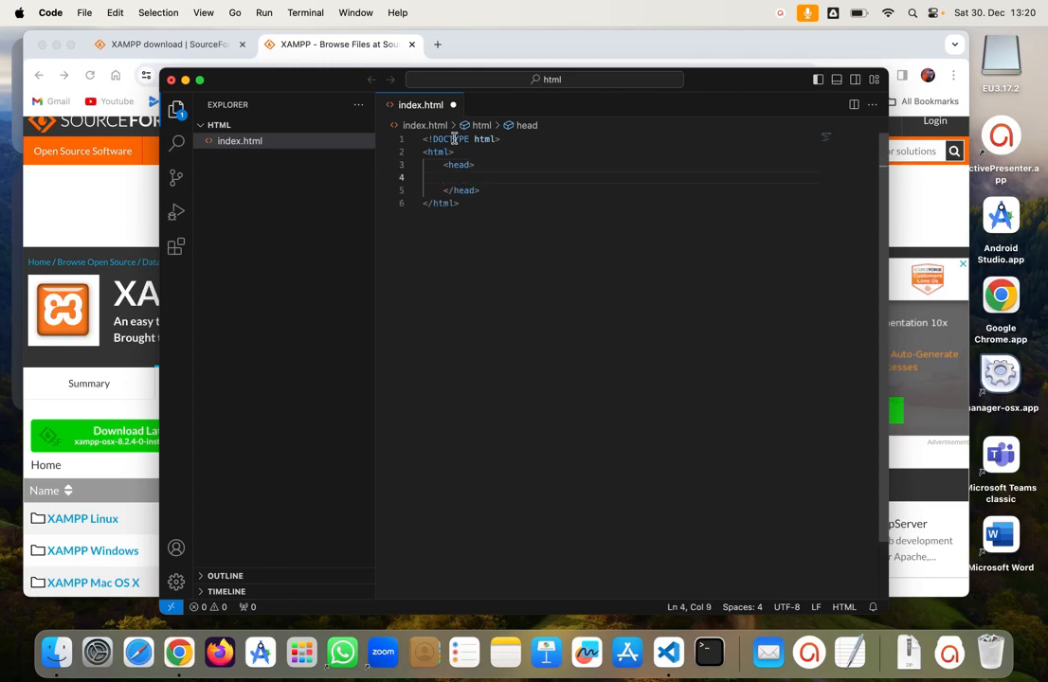
type("<tit")
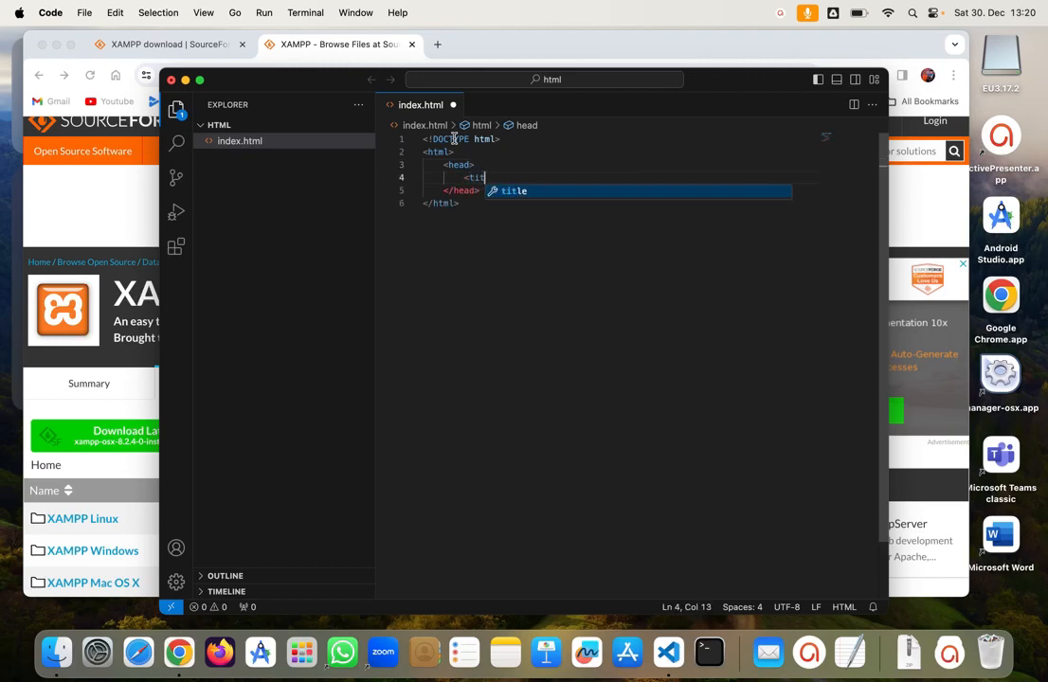
key("Return")
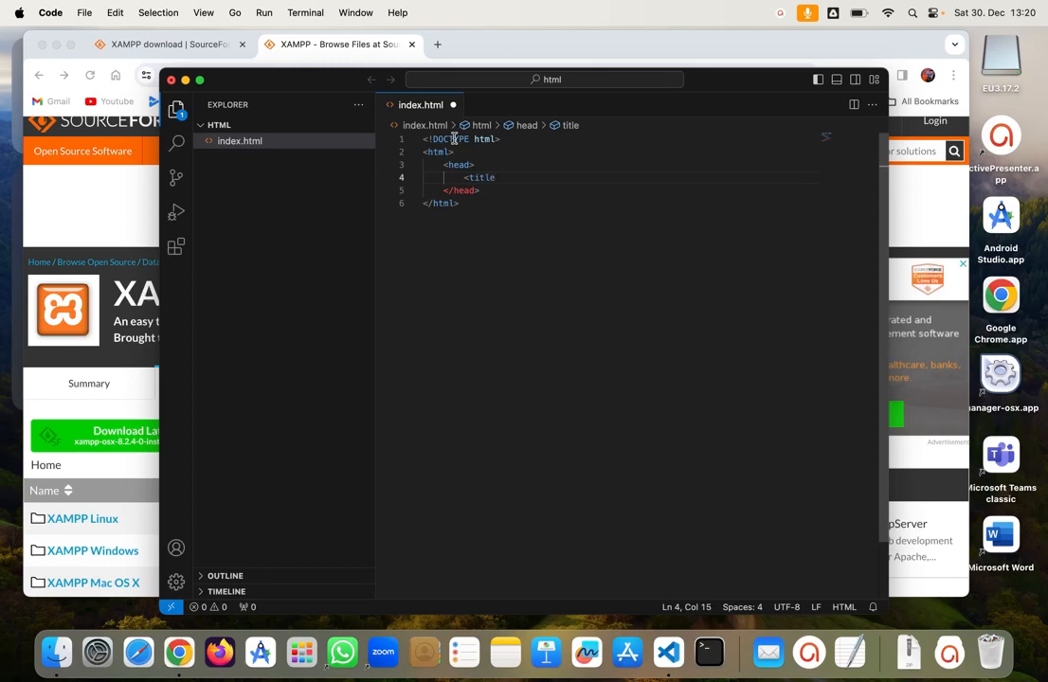
type(">")
key("Return")
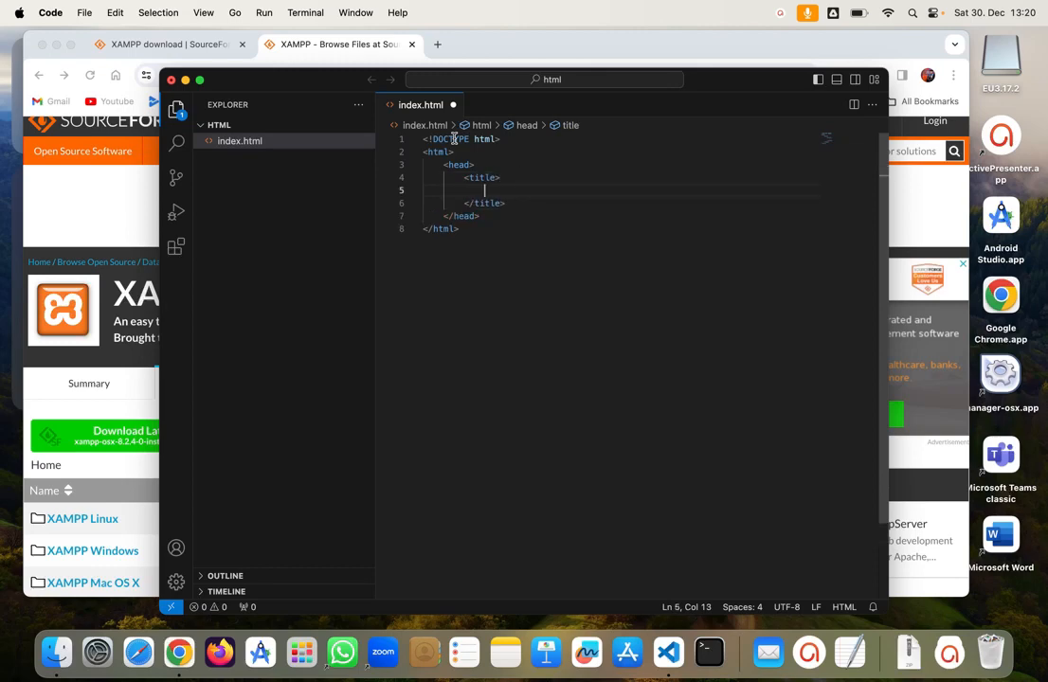
type("HT")
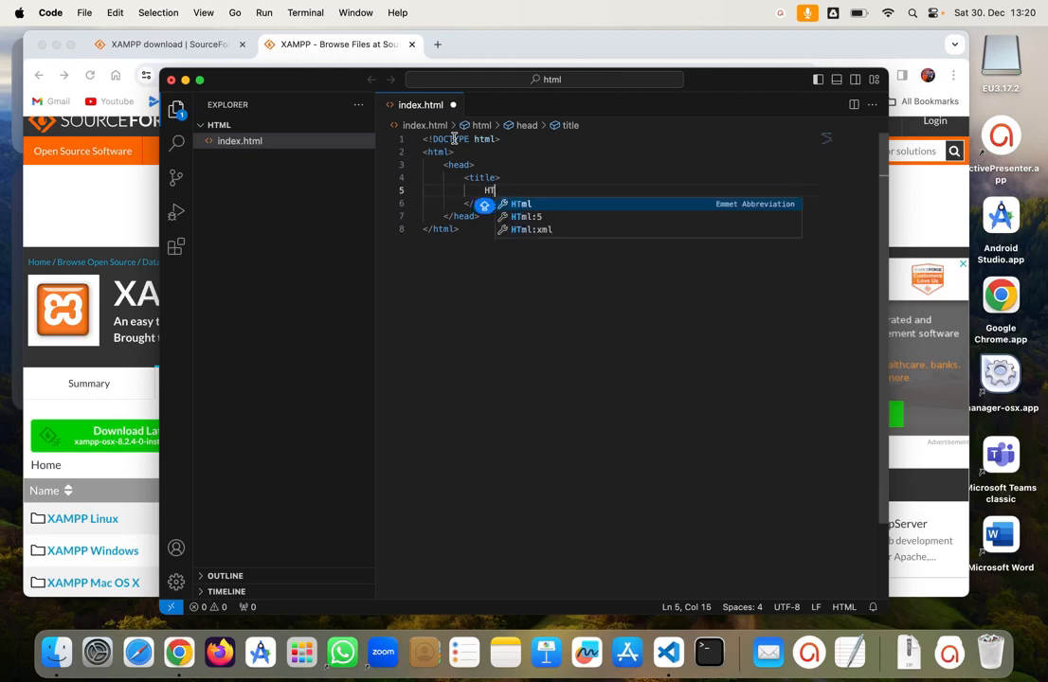
type("ML P")
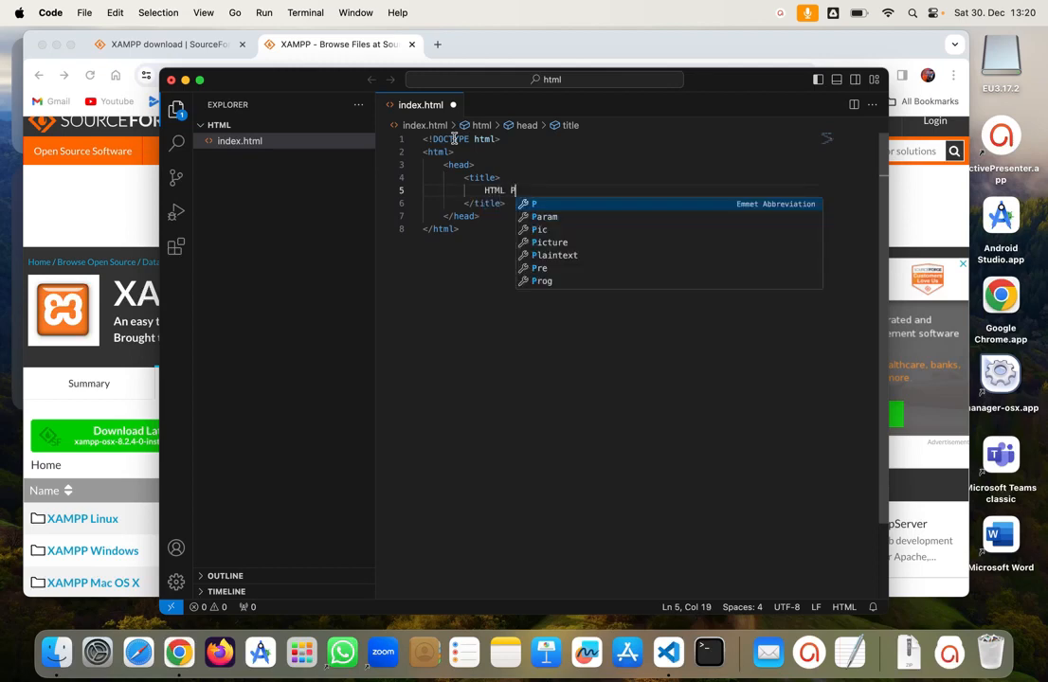
type("ertama")
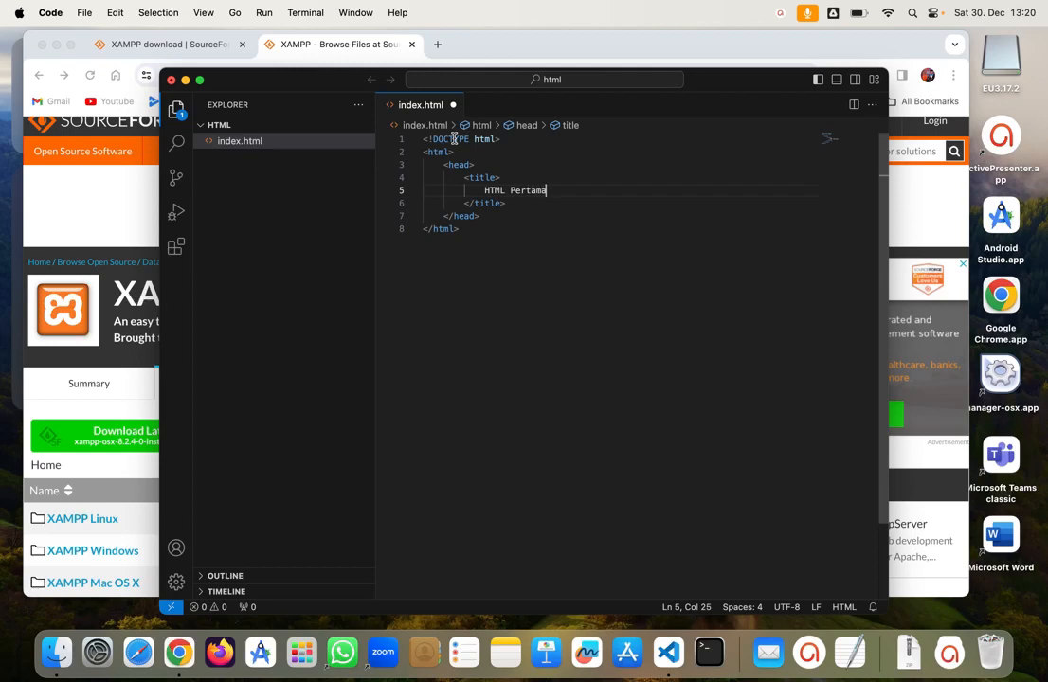
key("Down")
key("Down")
key("Return")
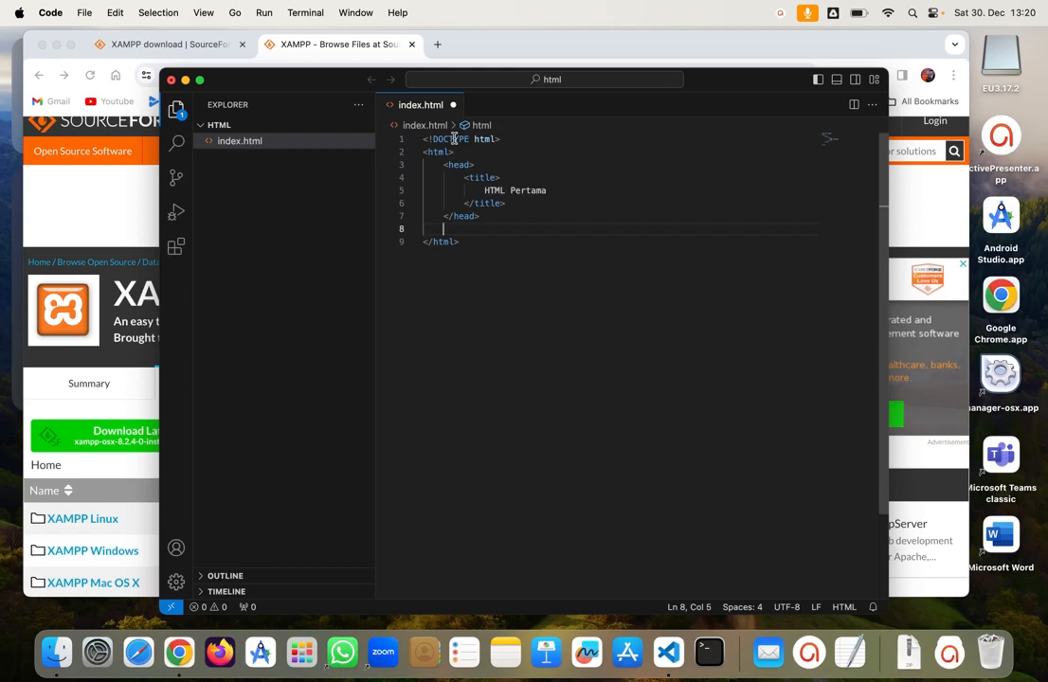
Step: Add a body with an h1 'Heading' and a p element containing 'Paragraph'
type("<body")
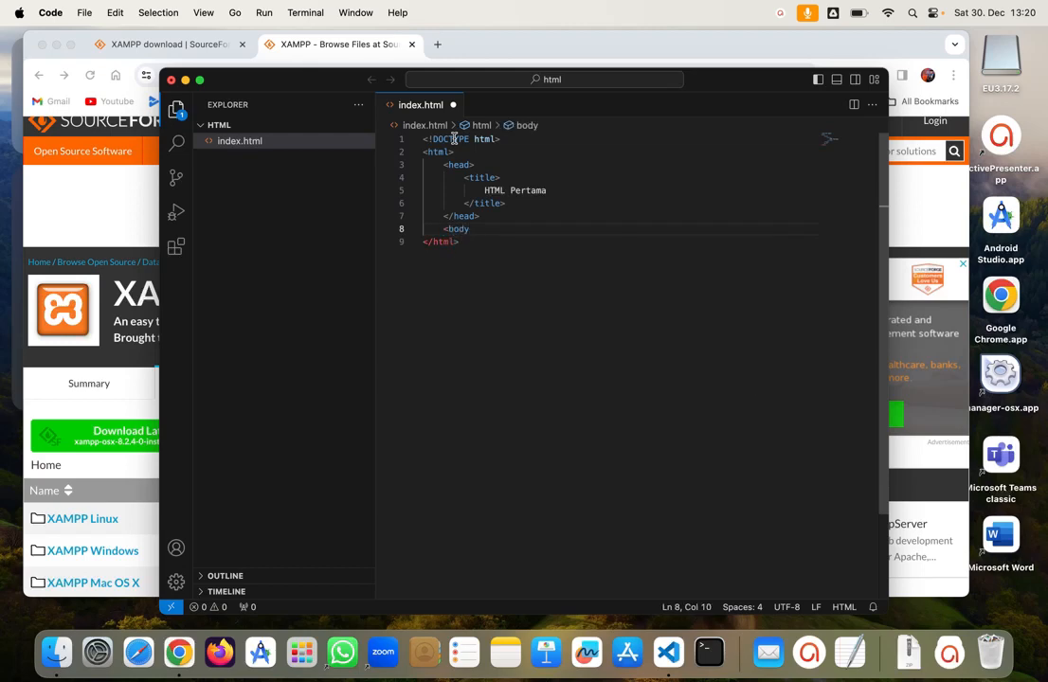
type(">")
key("Return")
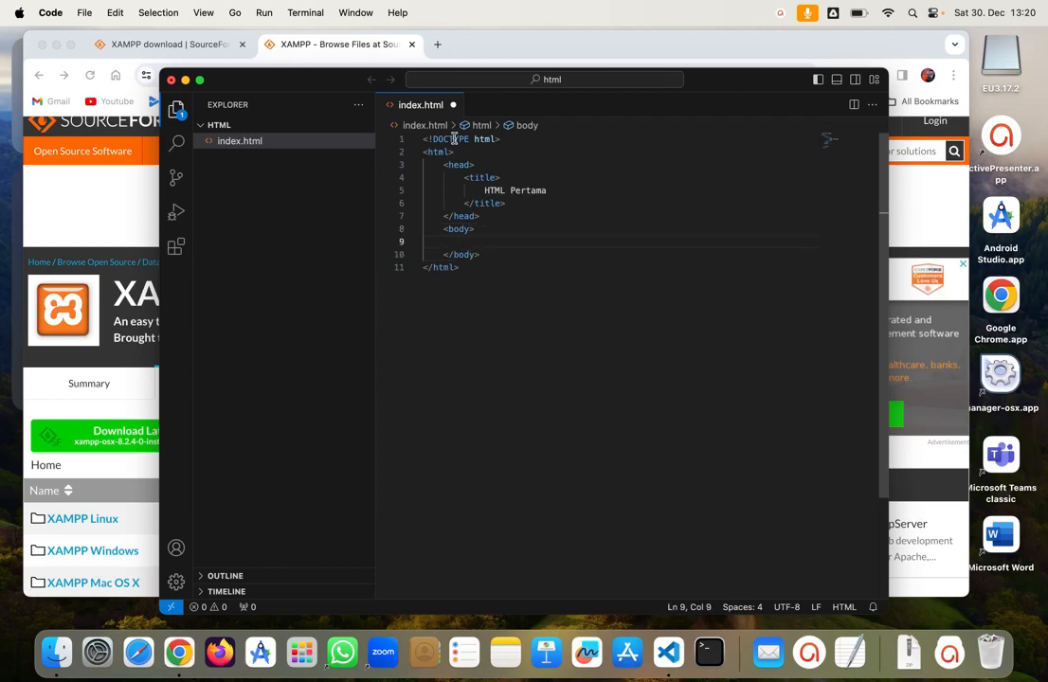
type("<h1")
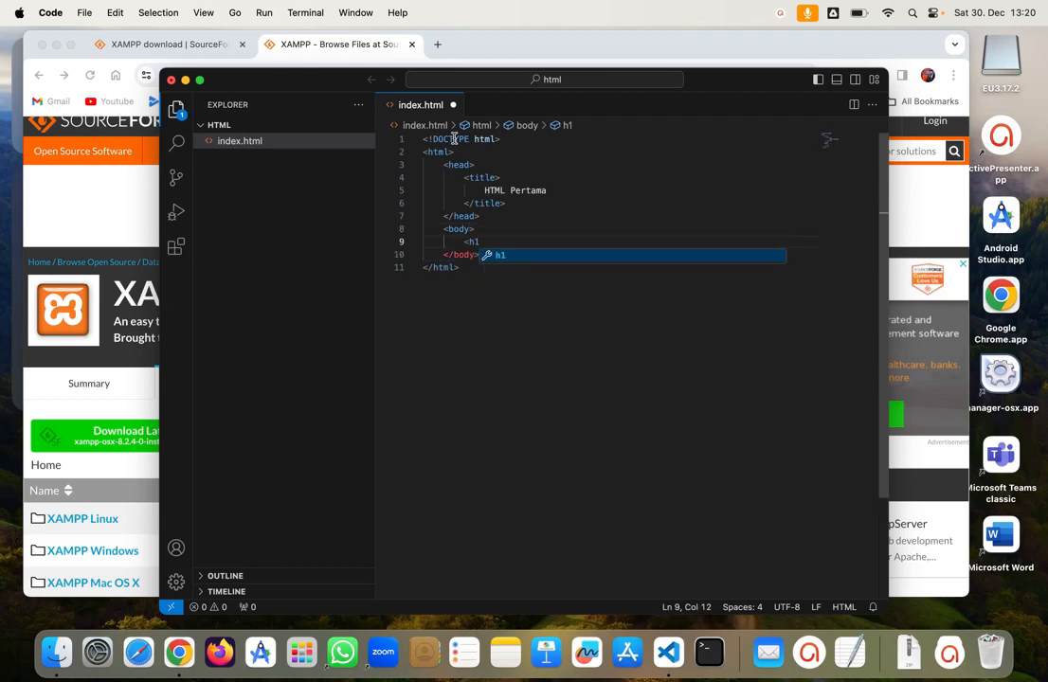
type("></h1>")
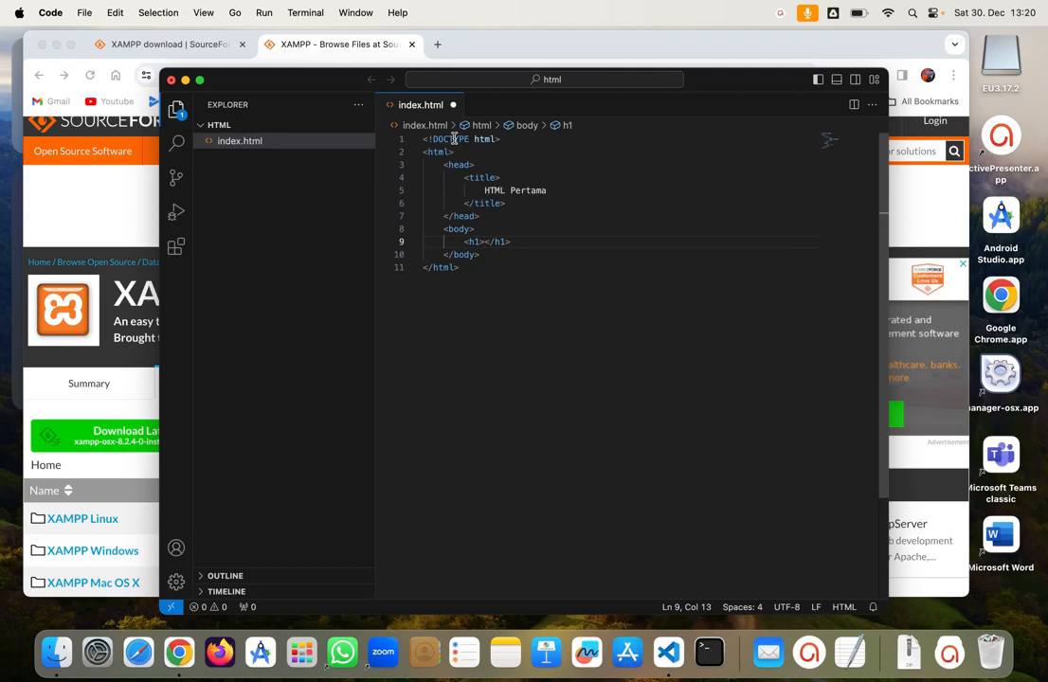
type("Heading")
key("Right")
key("Right")
key("Right")
key("Right")
key("Right")
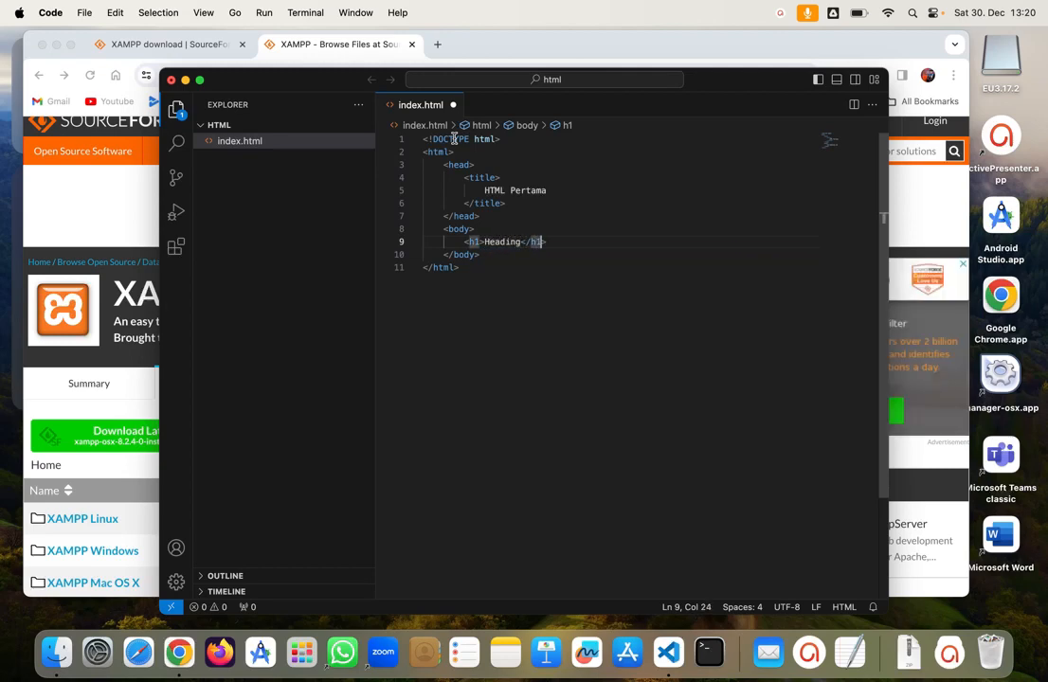
key("Return")
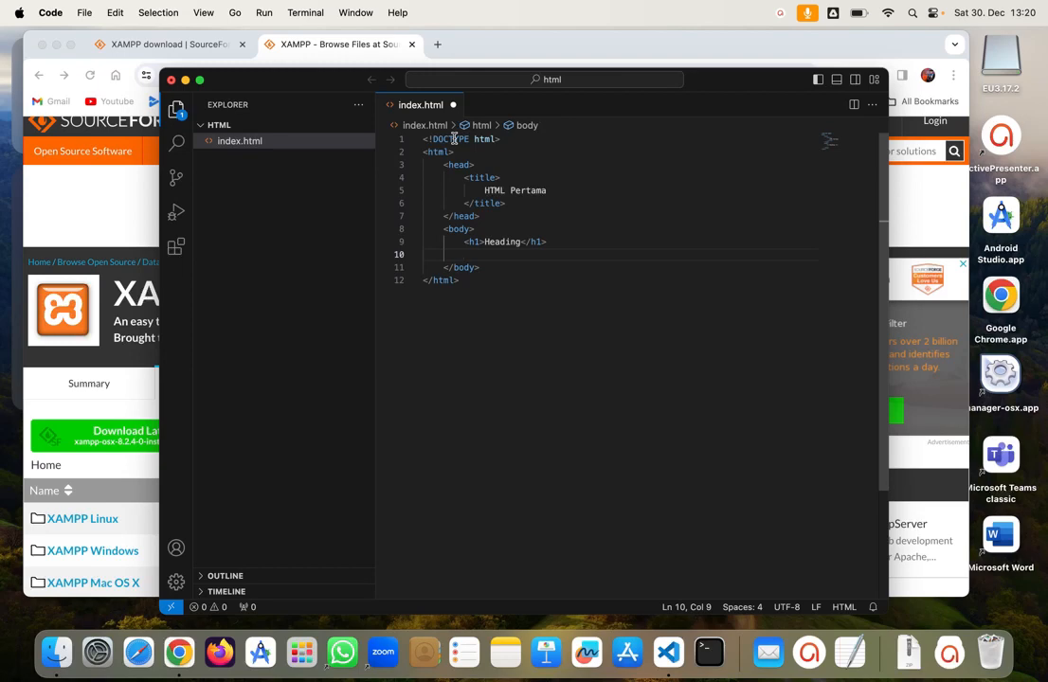
type("<p")
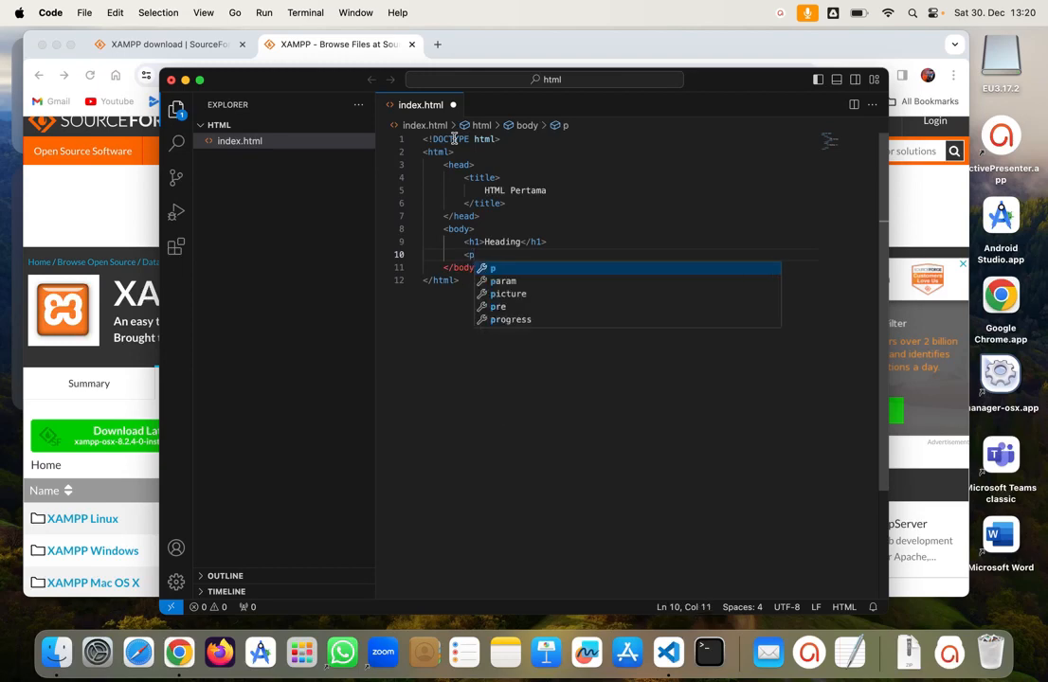
type("></p>")
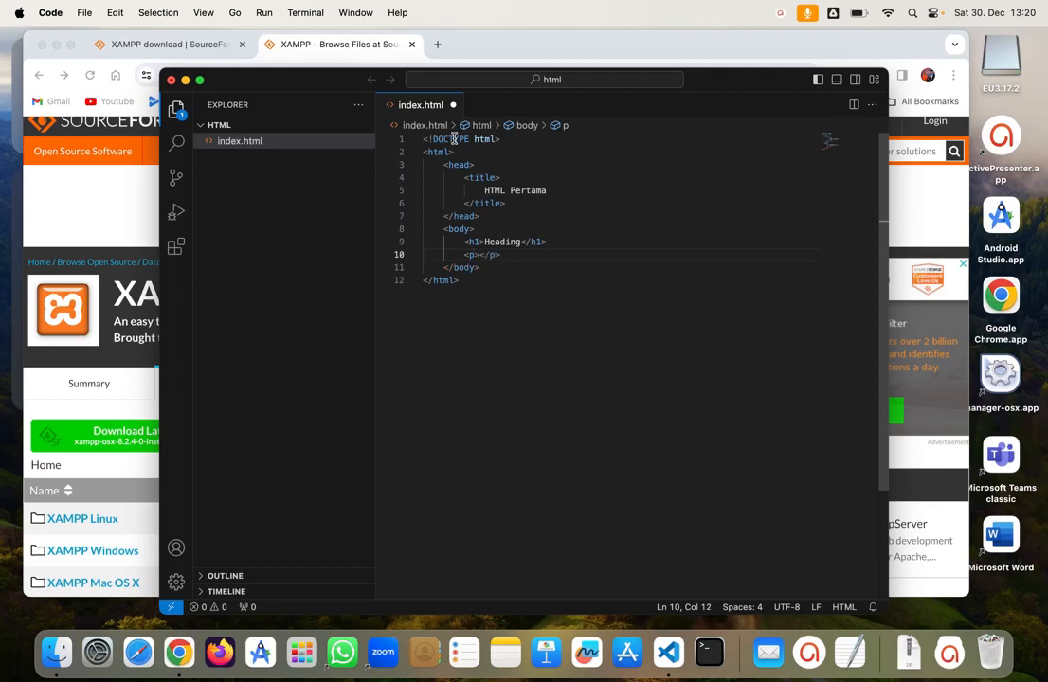
key("Return")
type("P")
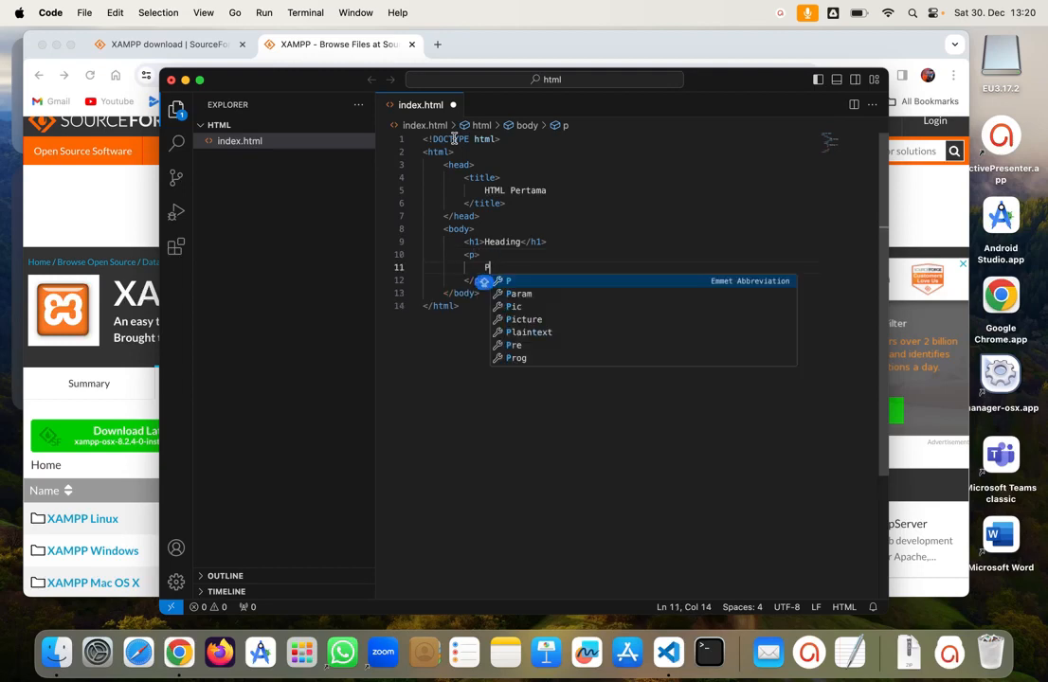
type("aragra")
type("ph")
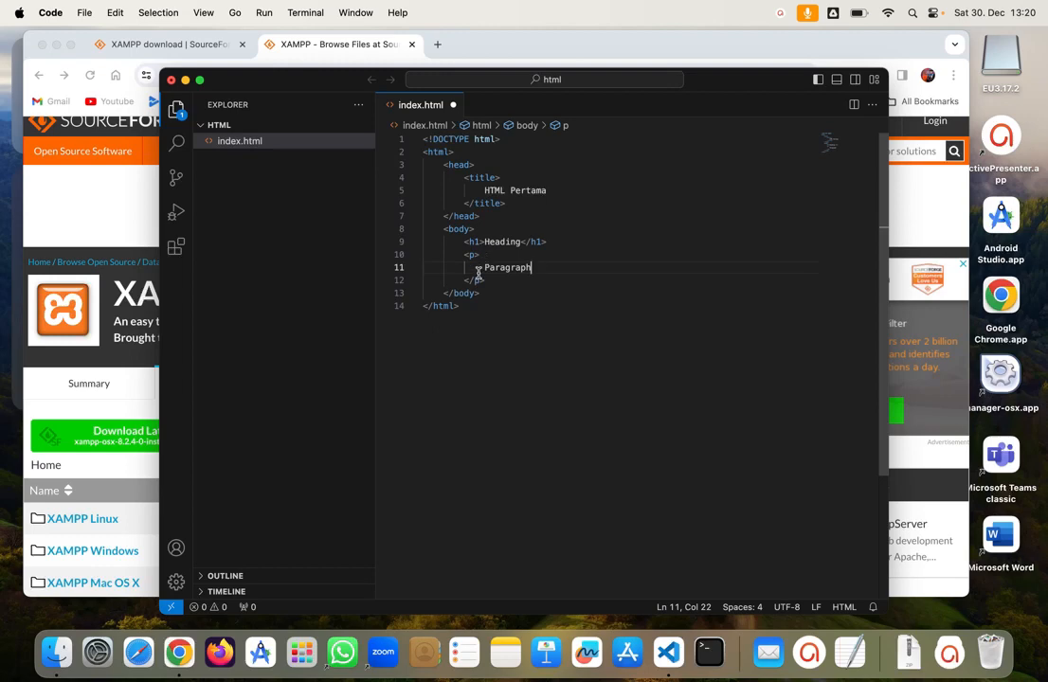
Step: Join <p>Paragraph</p> onto one line and save index.html
left_click_drag(486, 270, 495, 258)
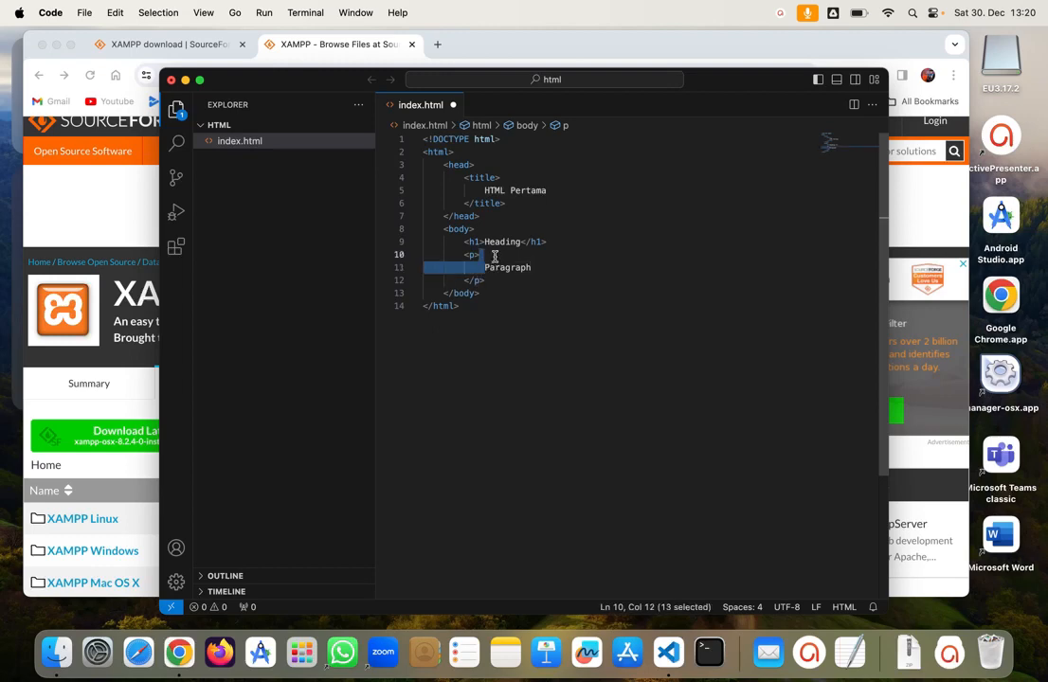
key("BackSpace")
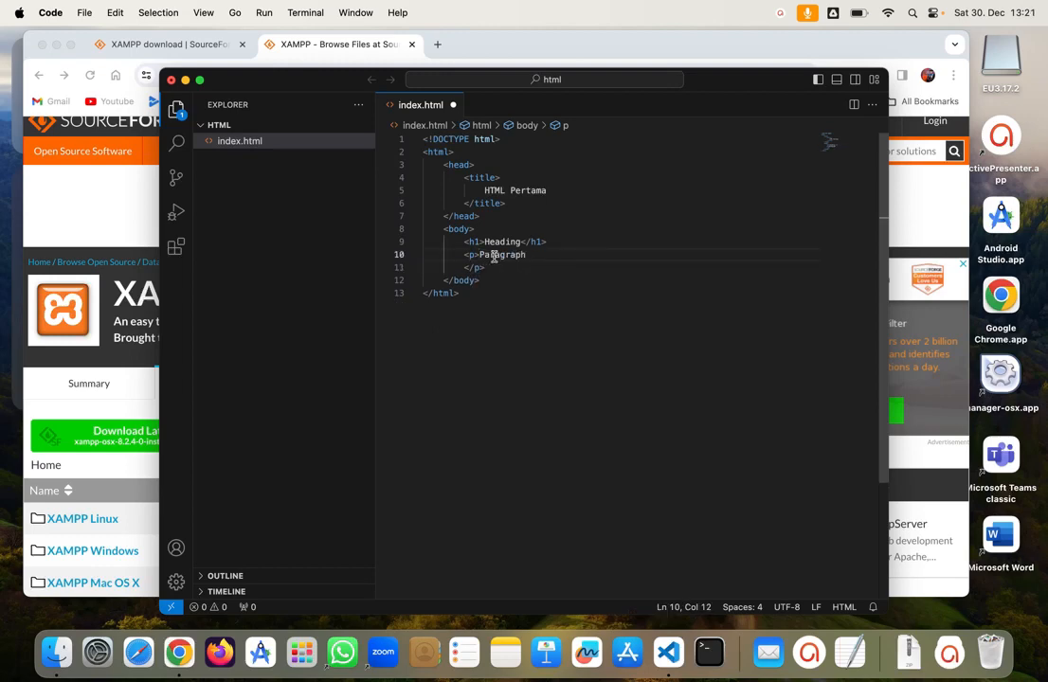
left_click(463, 268)
key("BackSpace")
key("BackSpace")
key("BackSpace")
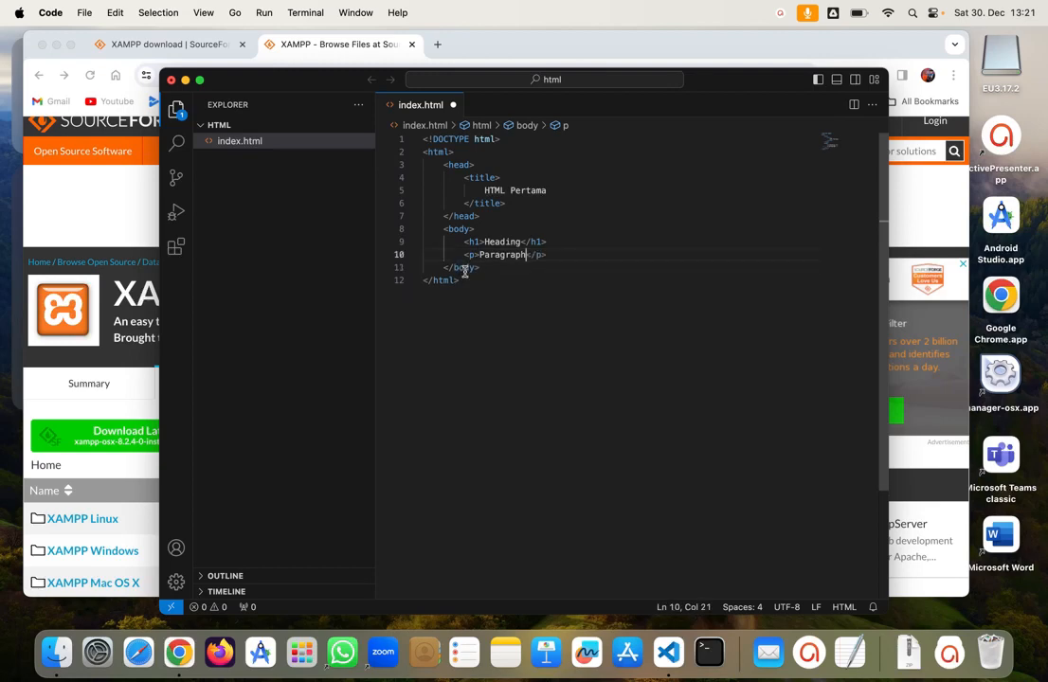
key("super+s")
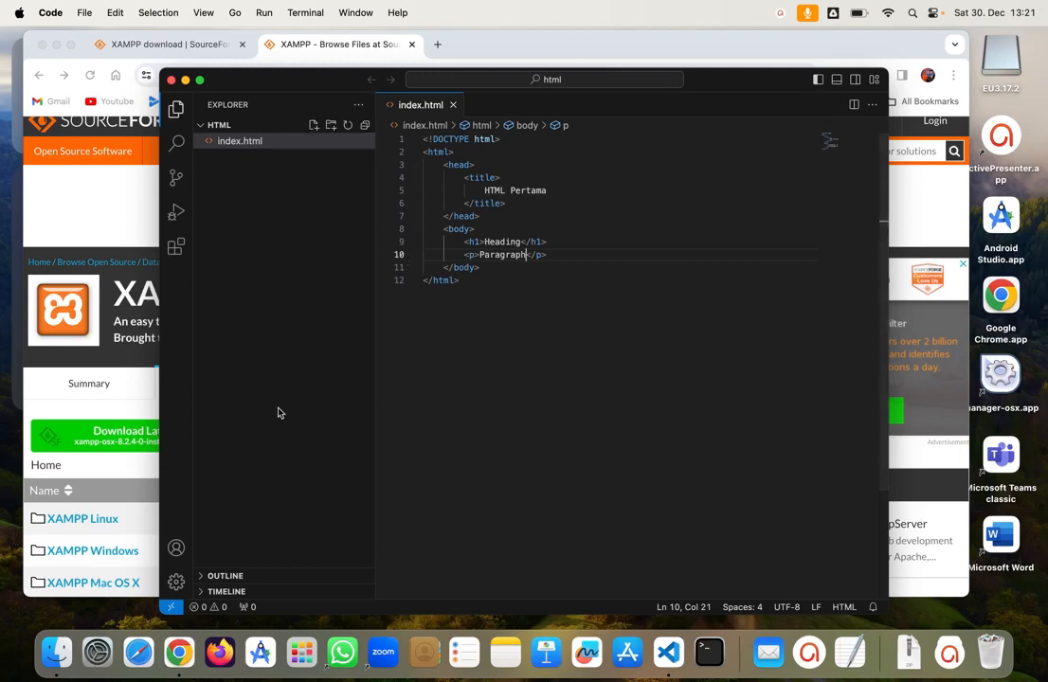
Step: Browse to Applications/XAMPP/htdocs/html in Finder and open index.html with Google Chrome
left_click(68, 653)
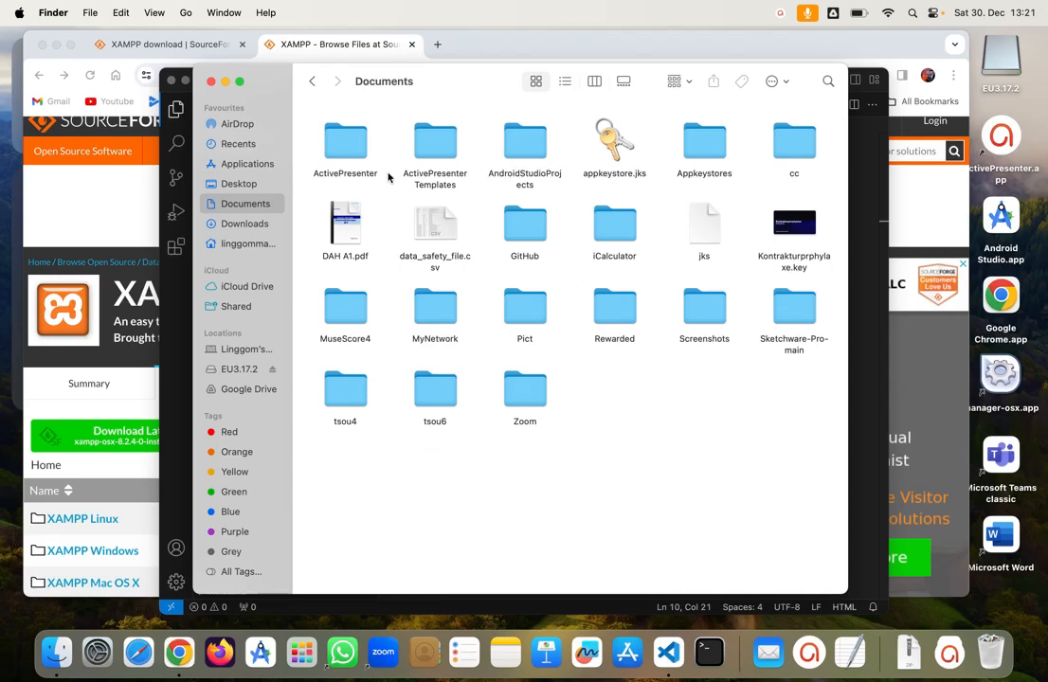
left_click(246, 164)
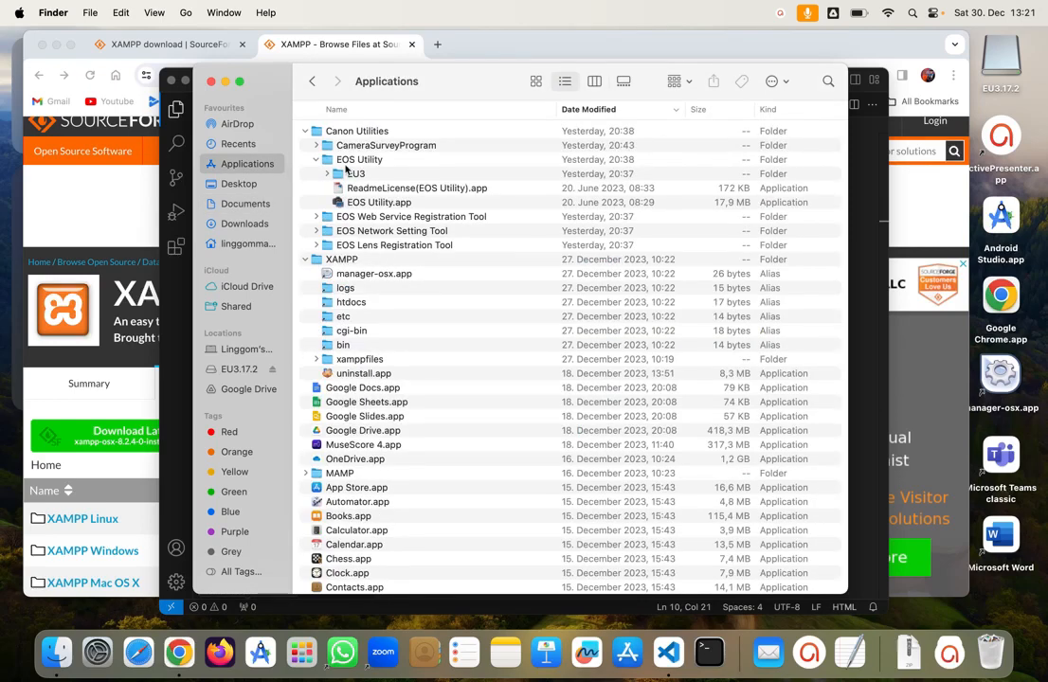
double_click(352, 303)
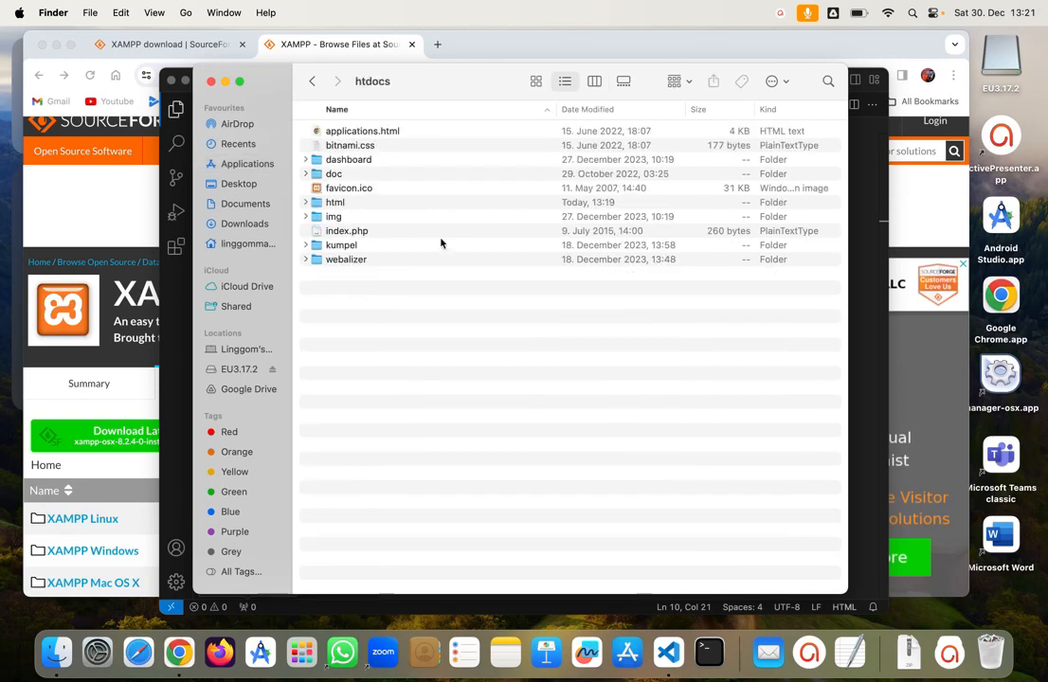
double_click(361, 203)
right_click(382, 131)
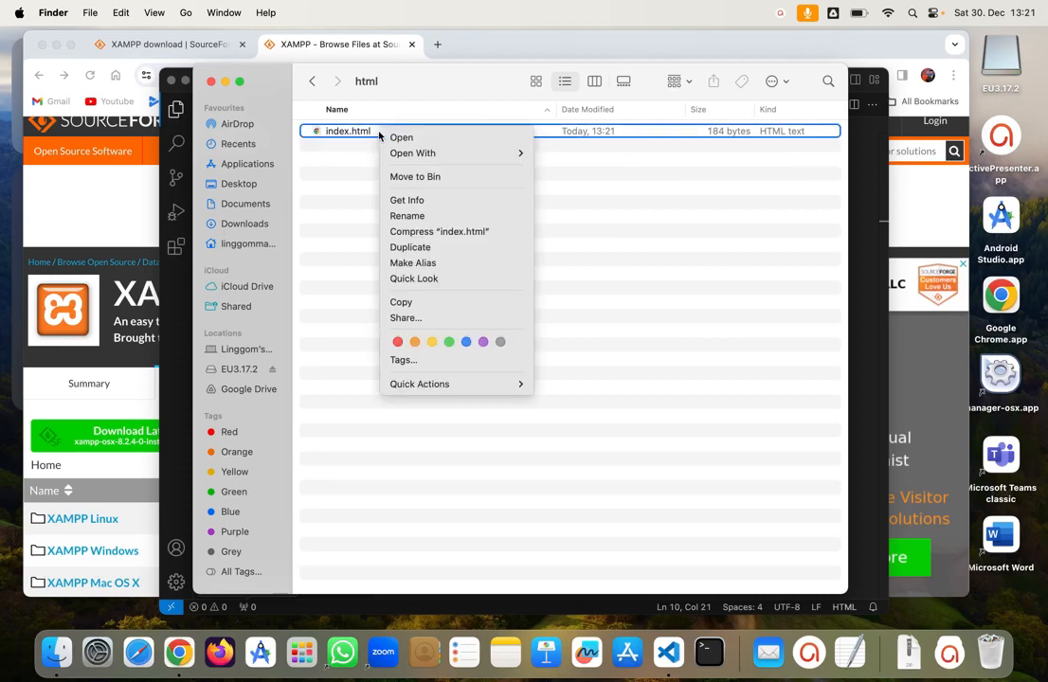
mouse_move(426, 153)
left_click(606, 153)
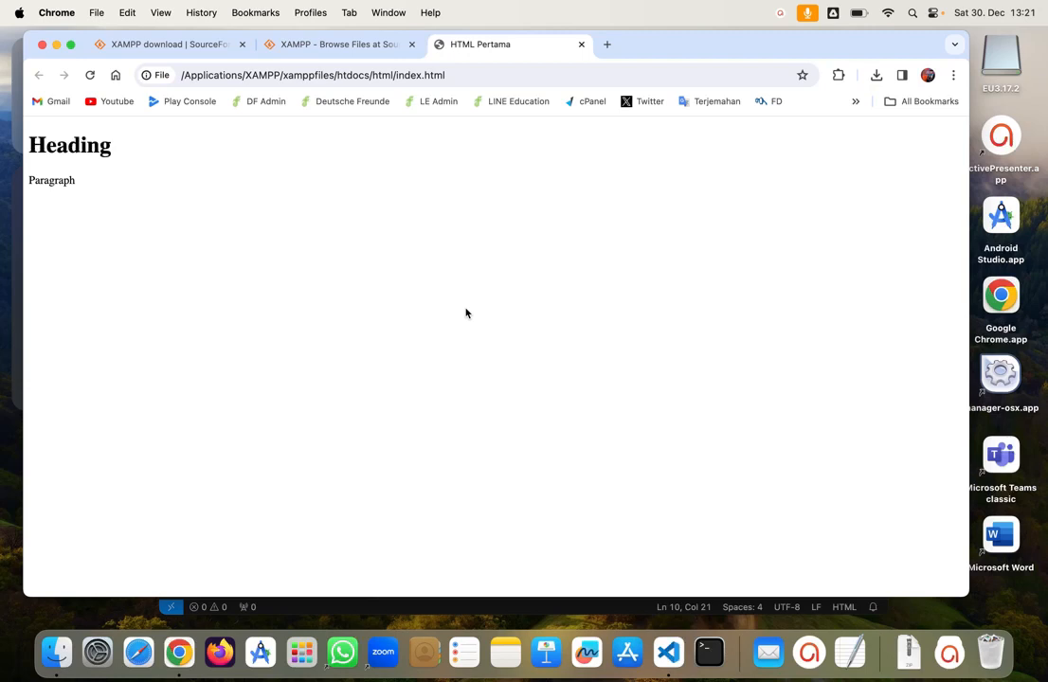
Step: Return to Visual Studio Code after checking the rendered Heading and Paragraph
left_click(677, 663)
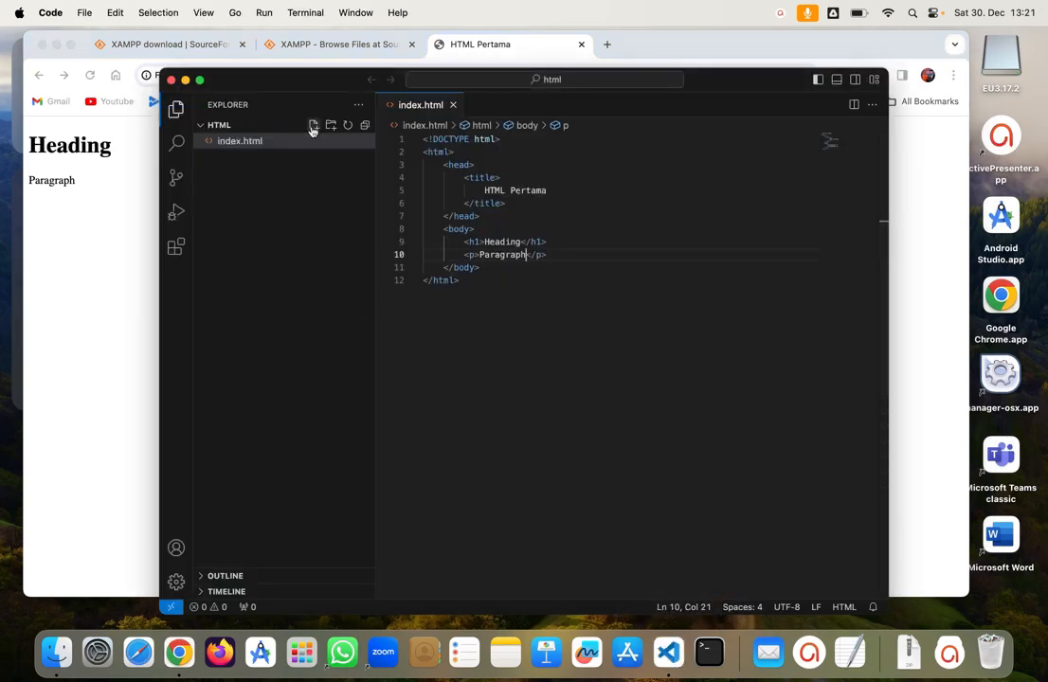
Step: Create test.php in the html folder with '<php?' on its first line
left_click(312, 127)
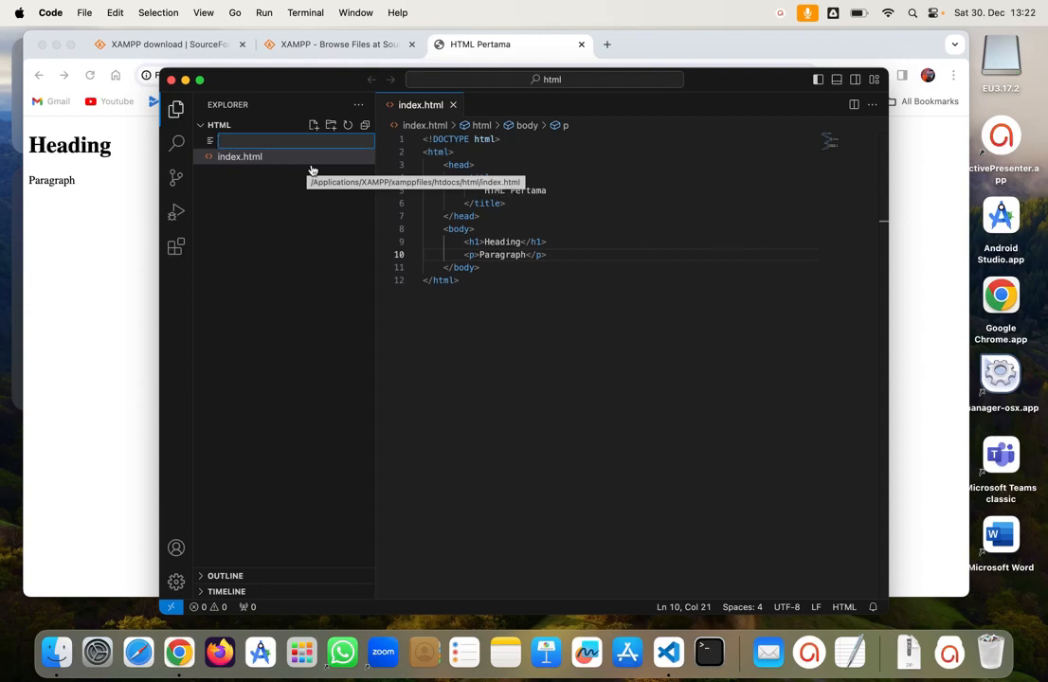
type("test")
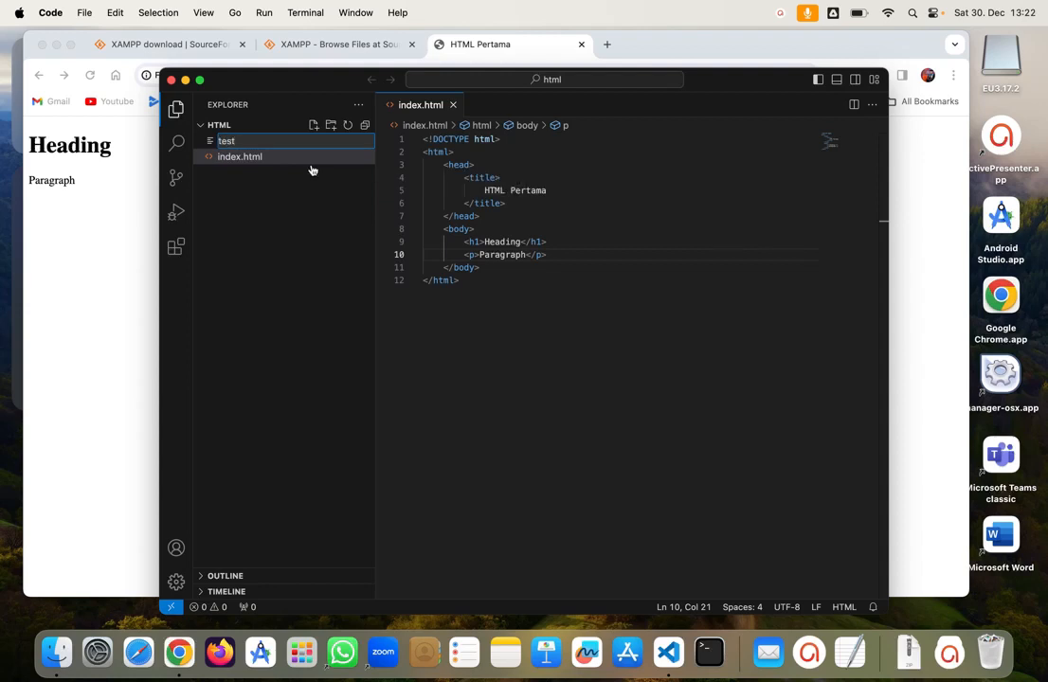
type(".php")
key("Return")
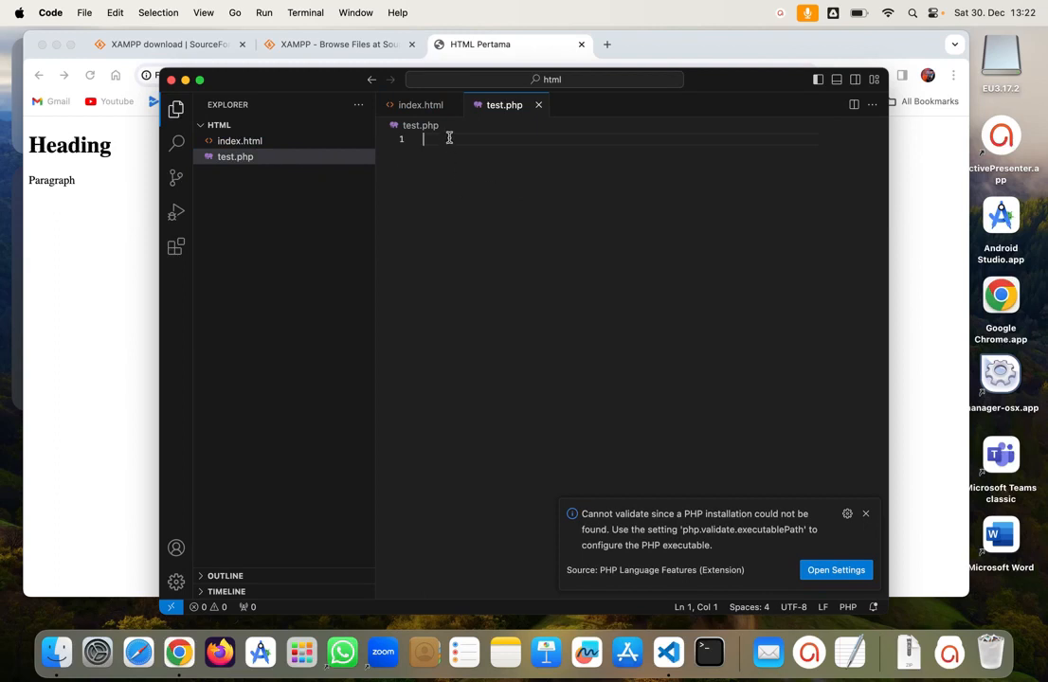
type("Test")
key("BackSpace")
key("BackSpace")
key("BackSpace")
key("BackSpace")
type("<php")
key("Return")
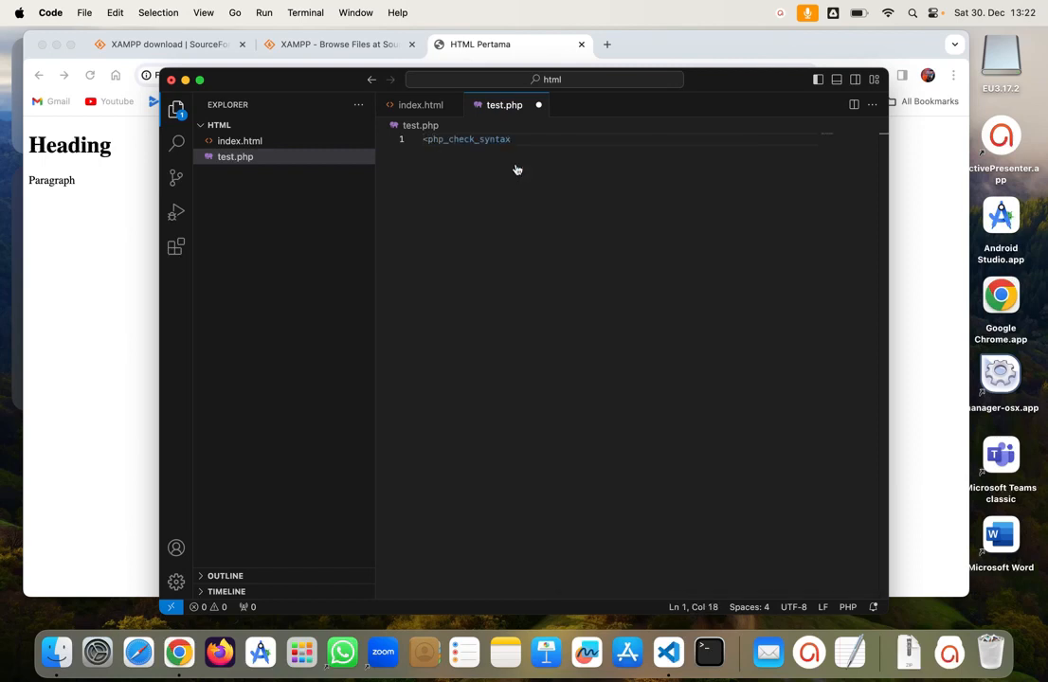
key("BackSpace")
key("BackSpace")
key("BackSpace")
key("BackSpace")
key("BackSpace")
key("BackSpace")
key("BackSpace")
key("BackSpace")
key("BackSpace")
key("BackSpace")
key("BackSpace")
key("BackSpace")
key("BackSpace")
type("?")
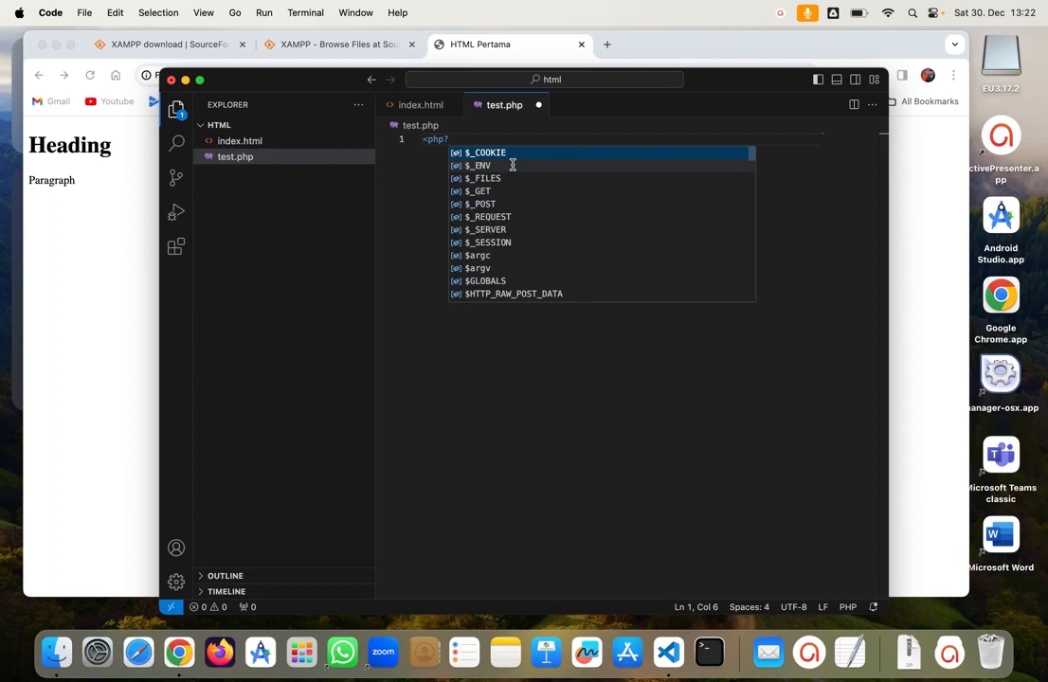
key("Return")
key("BackSpace")
key("BackSpace")
key("BackSpace")
key("BackSpace")
key("BackSpace")
key("BackSpace")
key("BackSpace")
key("BackSpace")
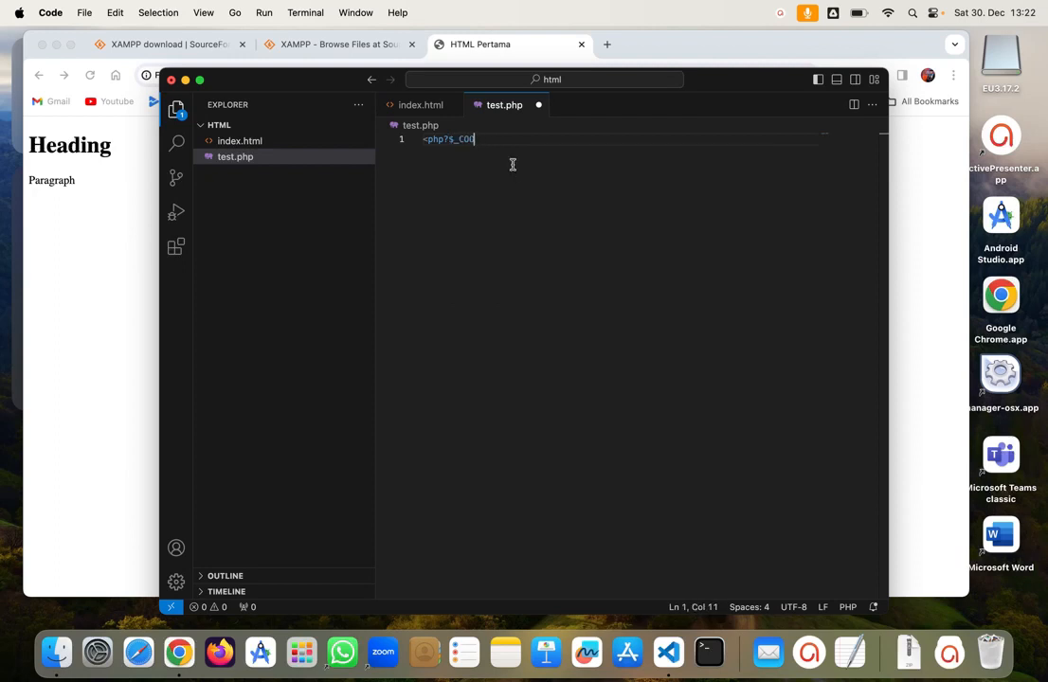
key("Return")
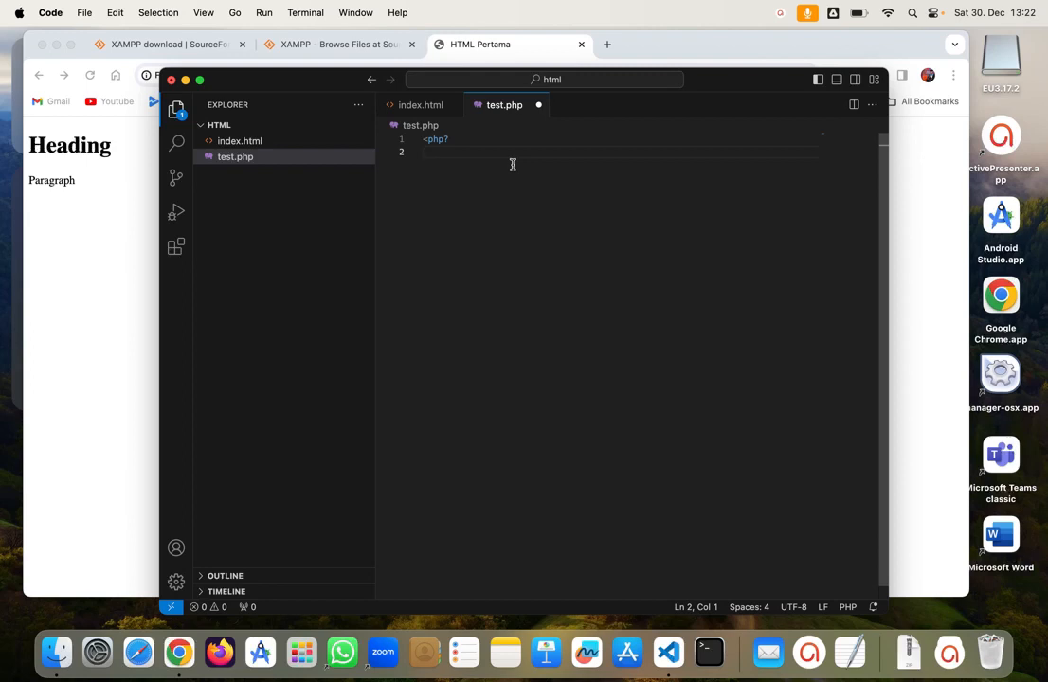
Step: Write 'echo Test' on line 2 of test.php and add an empty third line
type("<!DOCTYPE>")
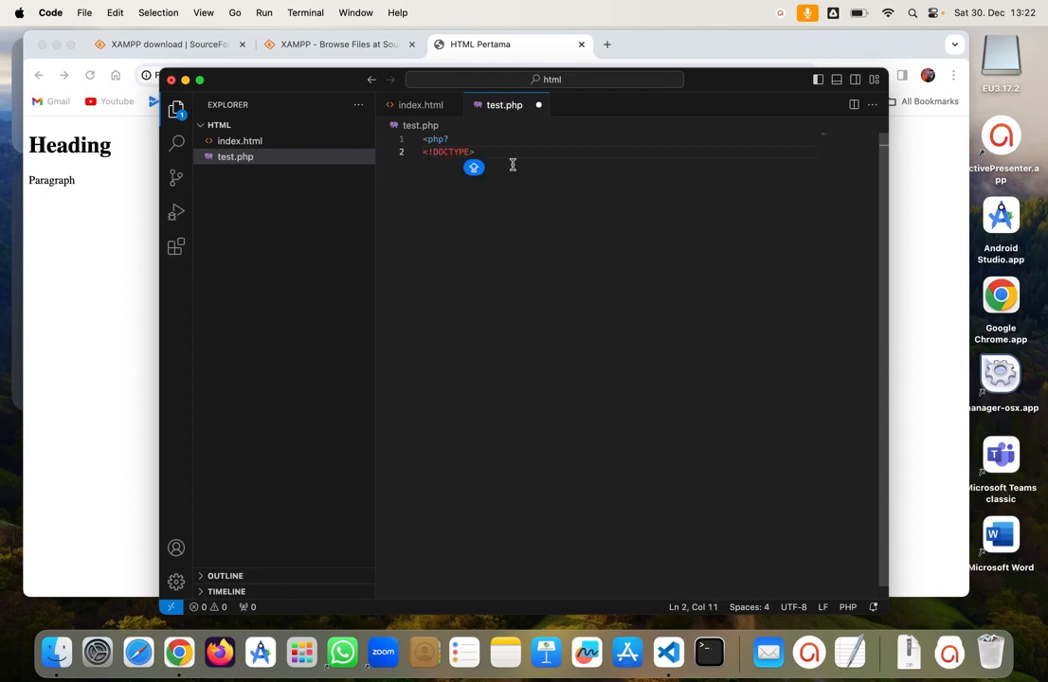
key("BackSpace")
key("BackSpace")
key("BackSpace")
key("BackSpace")
key("BackSpace")
key("BackSpace")
key("BackSpace")
key("BackSpace")
key("BackSpace")
key("BackSpace")
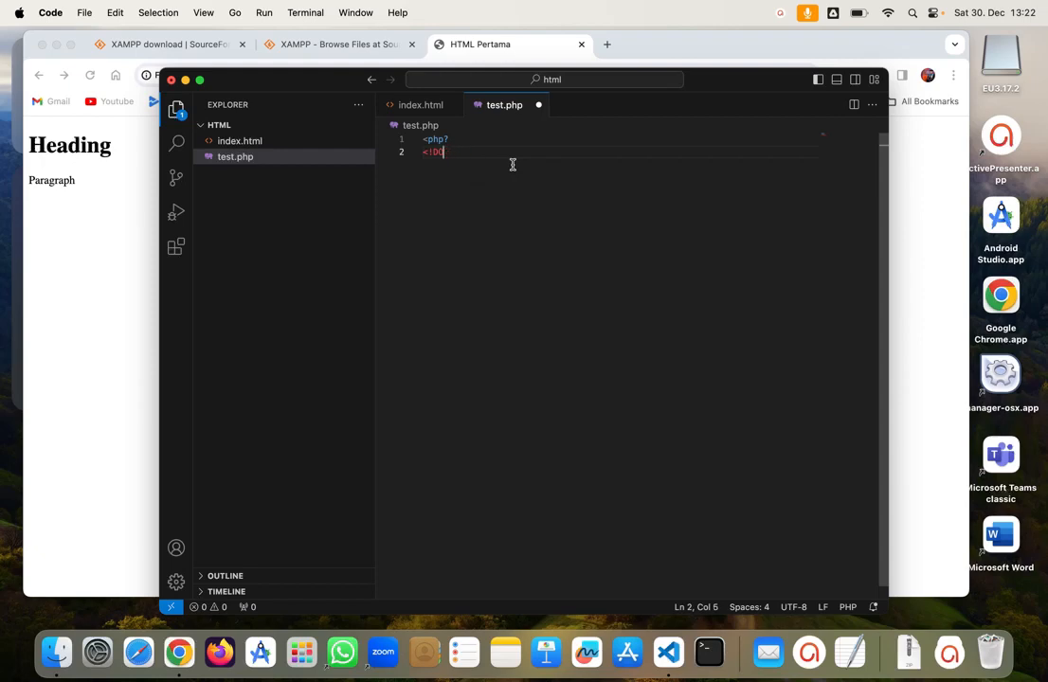
type("tEST")
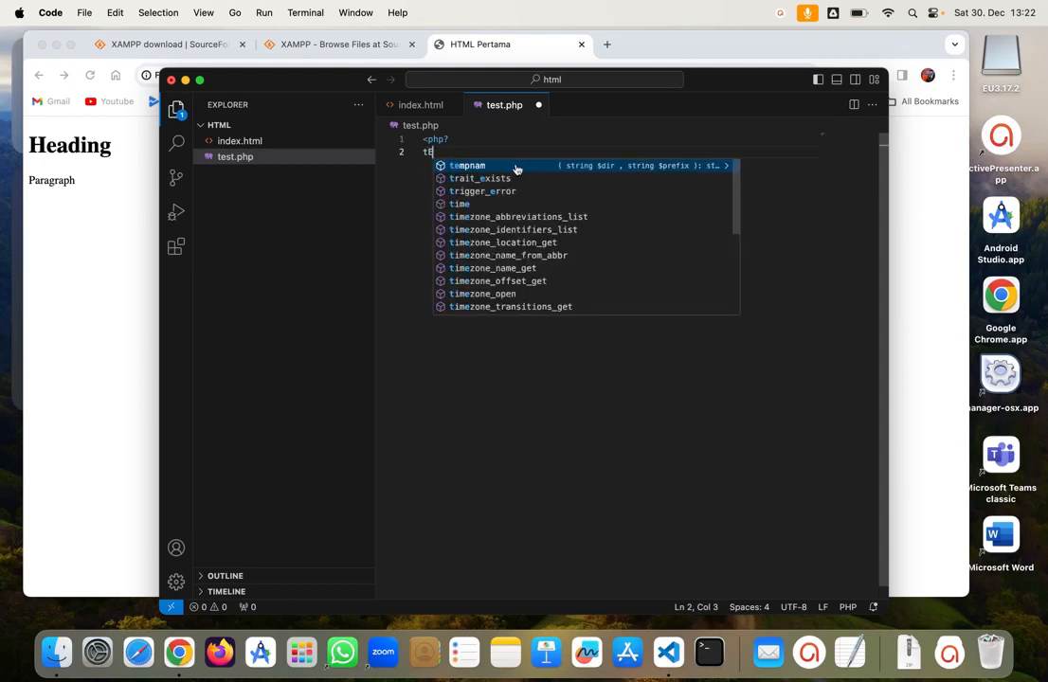
key("BackSpace")
key("BackSpace")
key("BackSpace")
key("BackSpace")
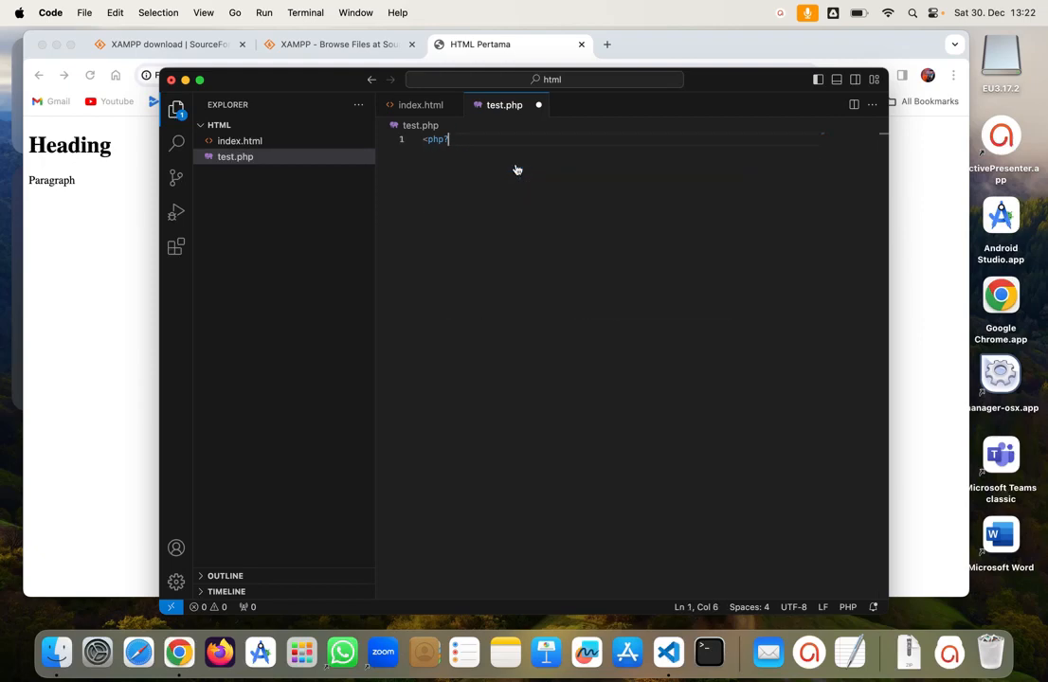
type("T")
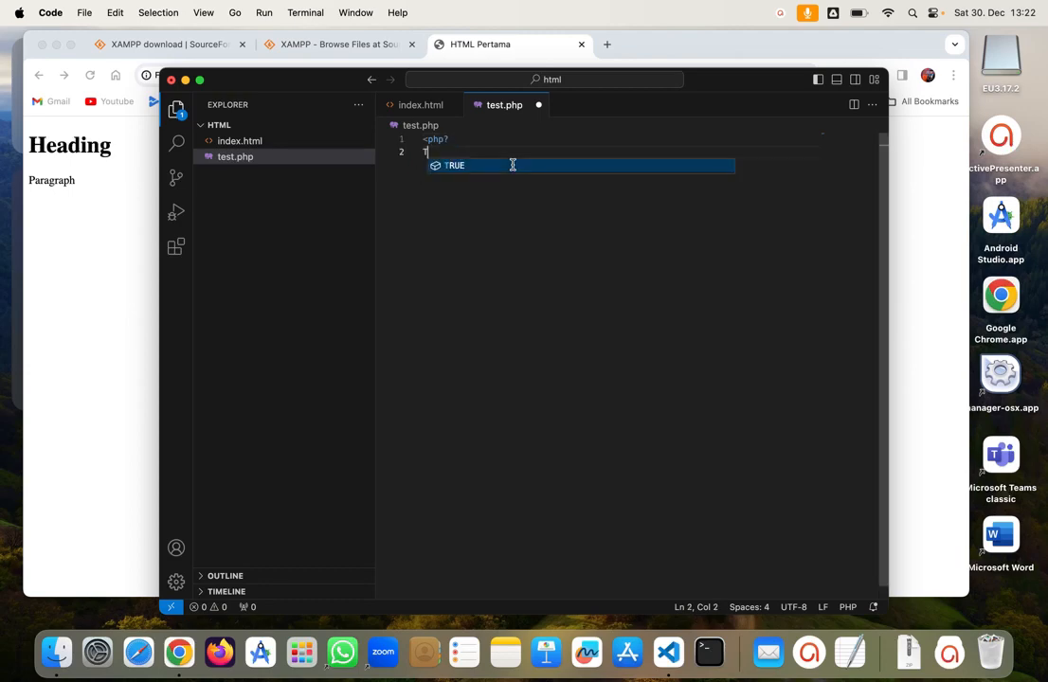
type("est")
key("BackSpace")
key("BackSpace")
key("BackSpace")
key("BackSpace")
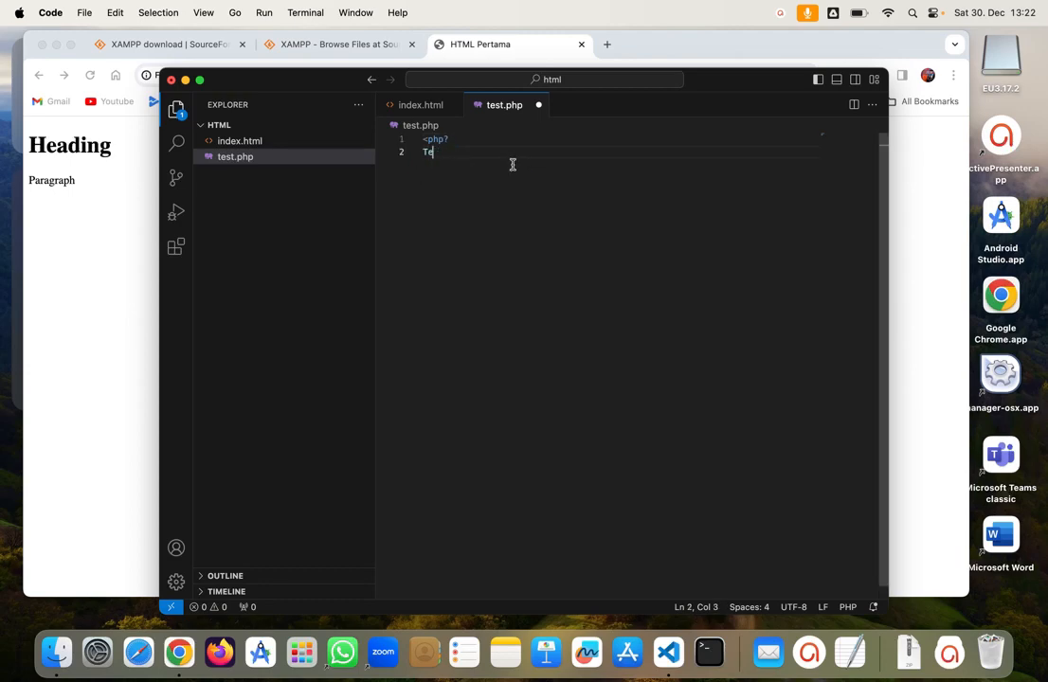
type("echo")
type("\"Tes")
type("t")
key("BackSpace")
key("BackSpace")
key("BackSpace")
key("BackSpace")
key("BackSpace")
type("Test")
key("Return")
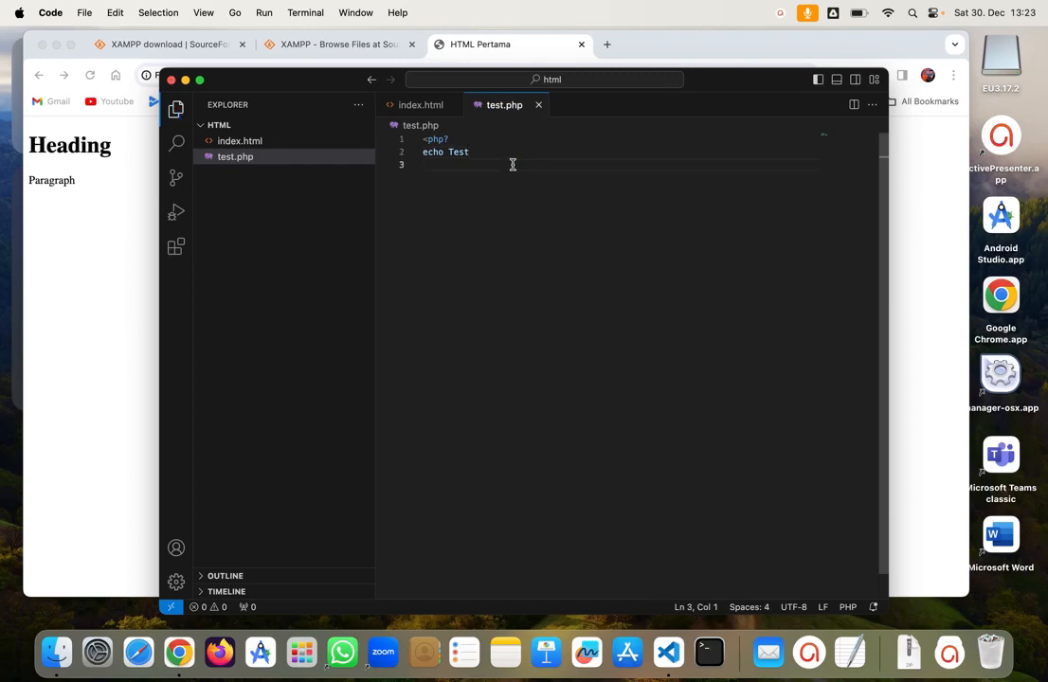
Step: Load localhost/html/test.php in a new Chrome tab, which fails with ERR_CONNECTION_REFUSED
left_click(125, 274)
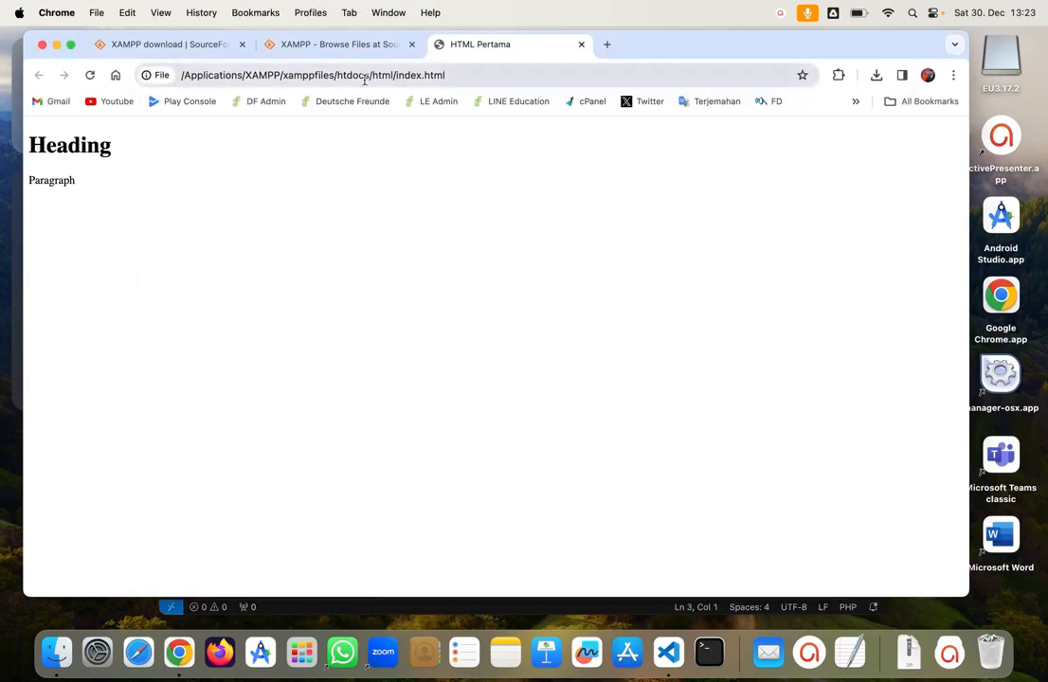
left_click(606, 44)
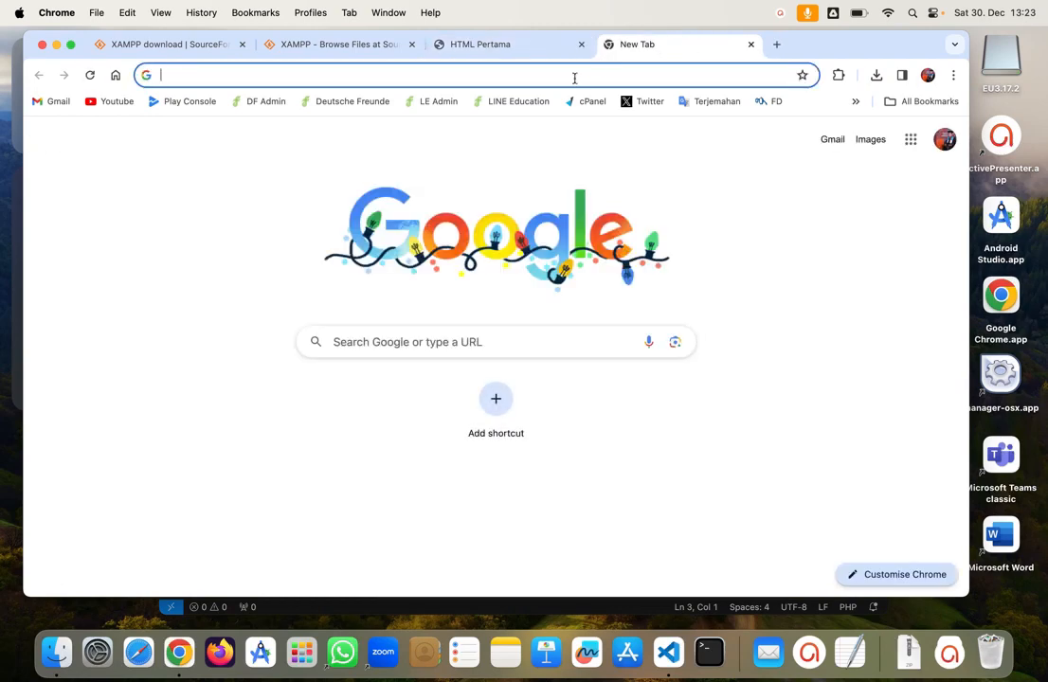
type("localhost")
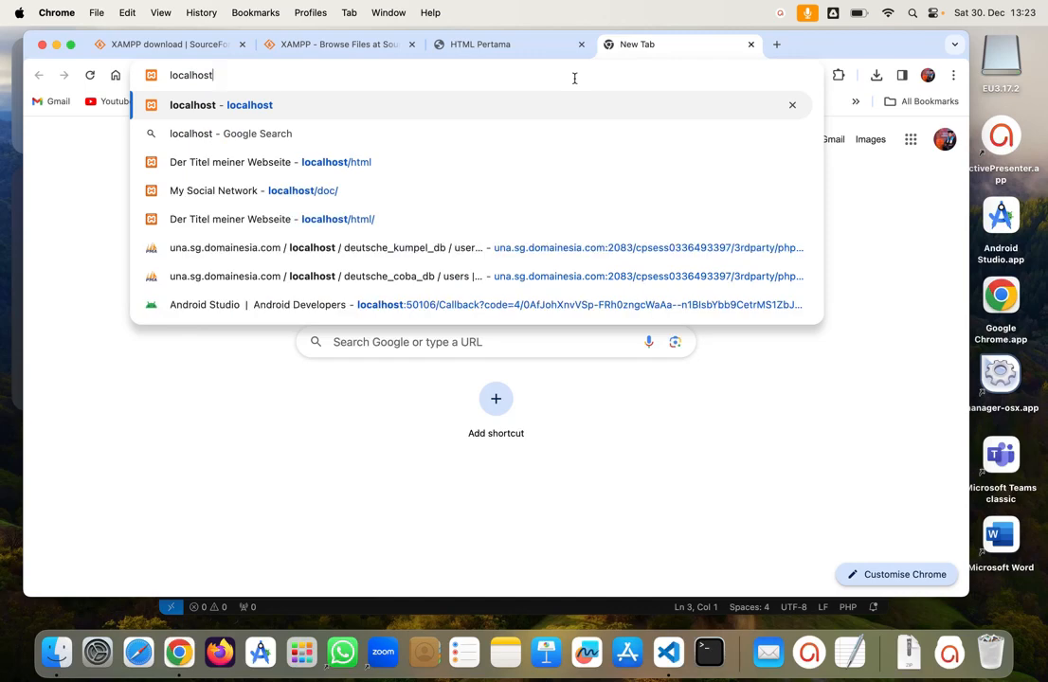
type("/html")
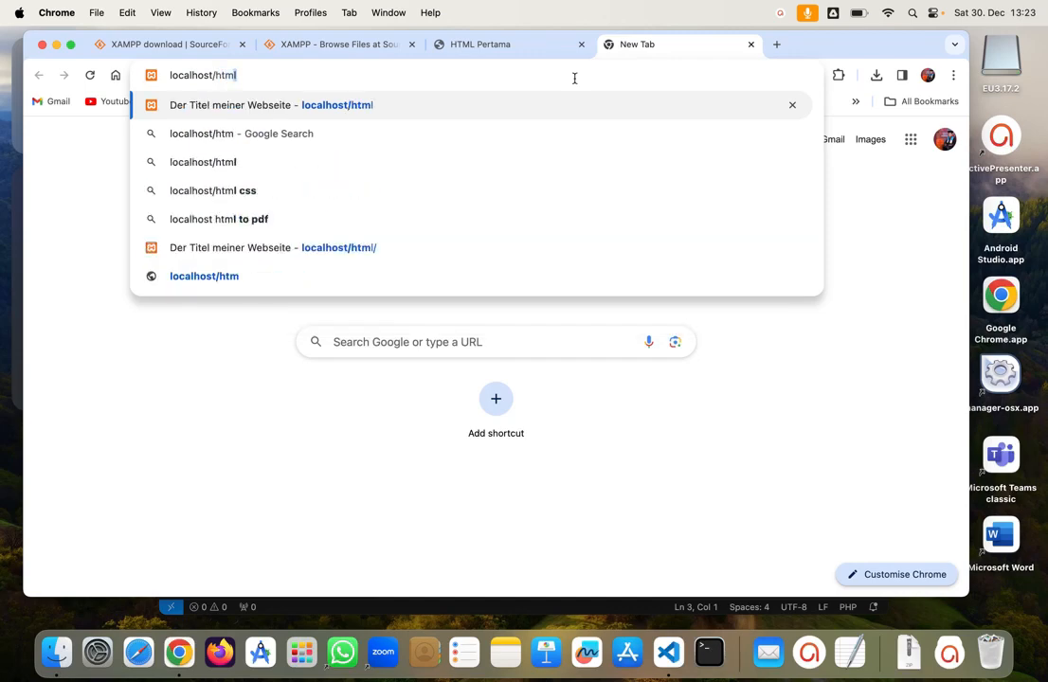
type("/")
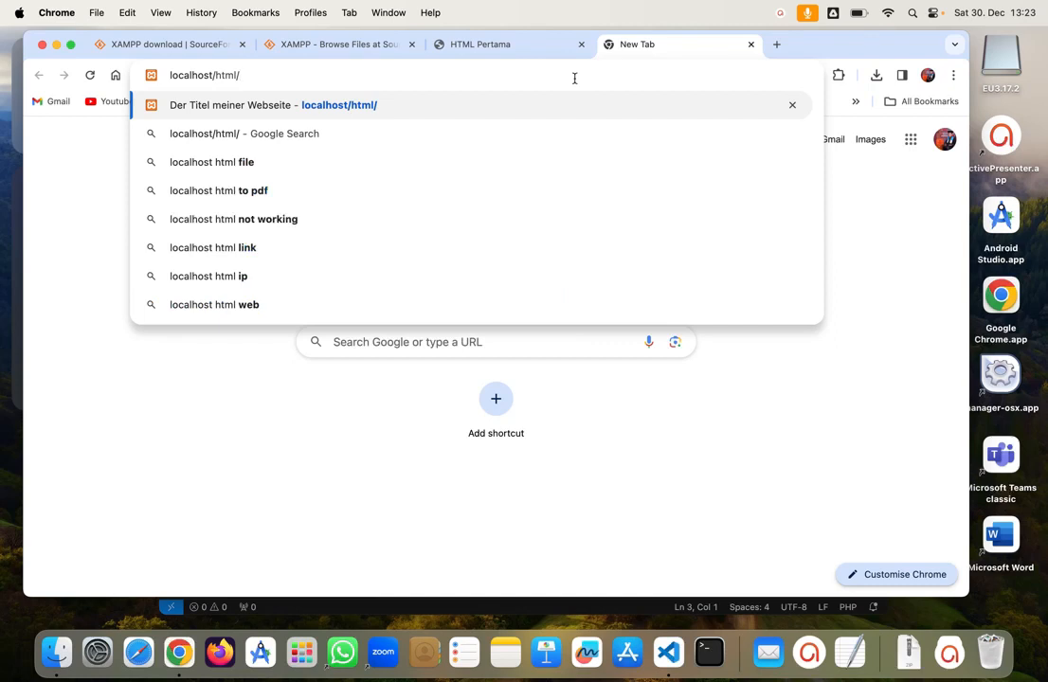
type("test.php")
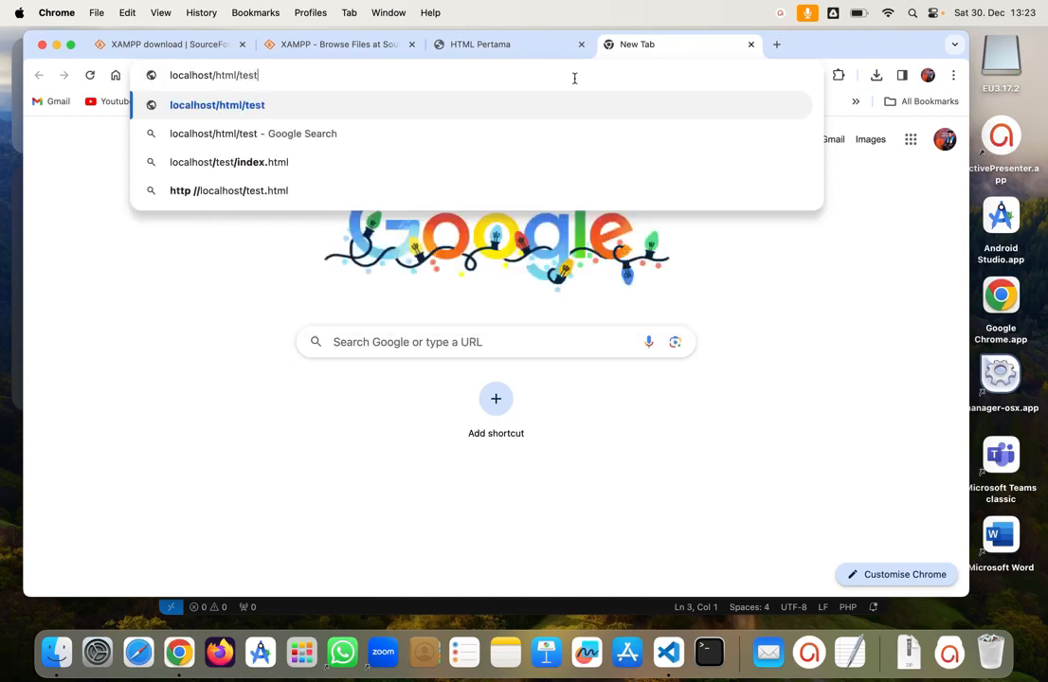
key("Return")
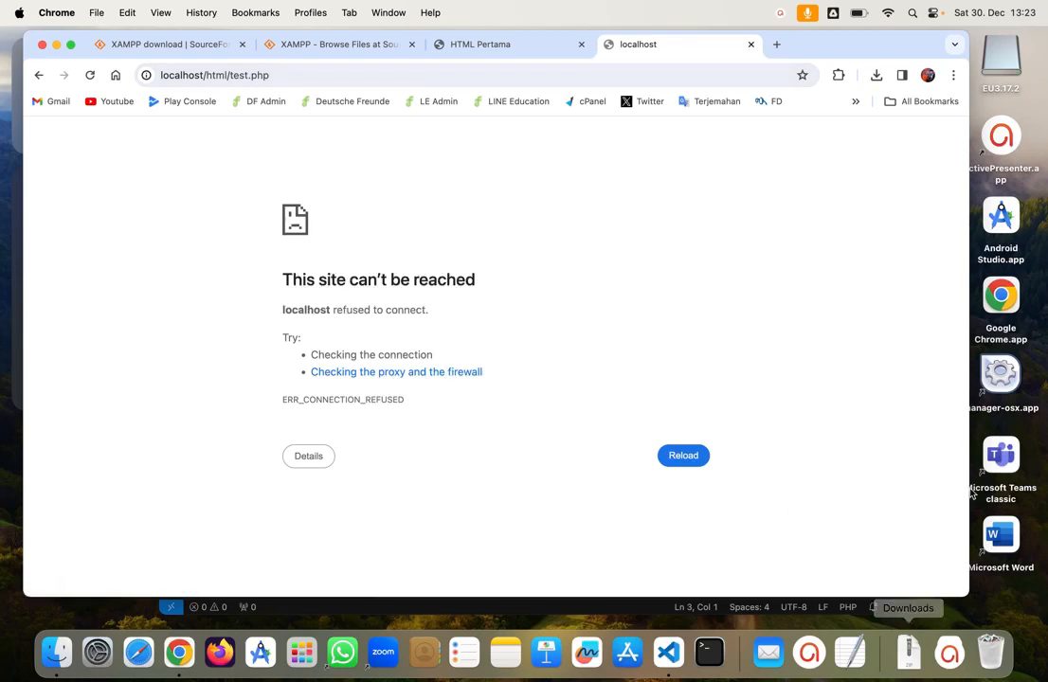
Step: Launch manager-osx.app with the admin password and choose Start All under Manage Servers
double_click(1009, 390)
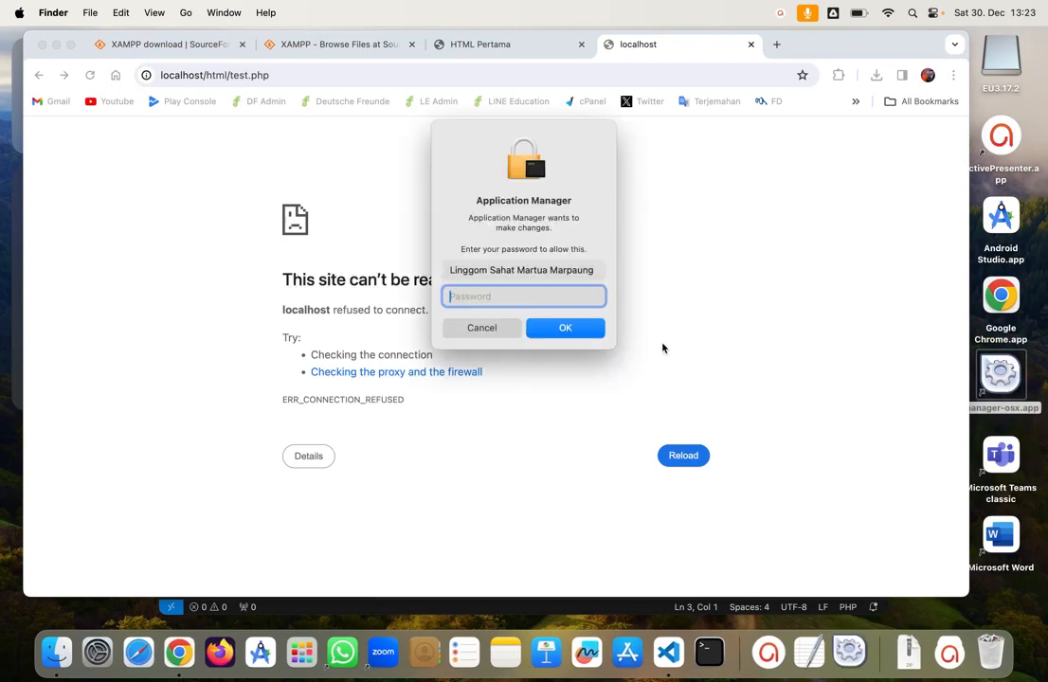
type("•••••••••••")
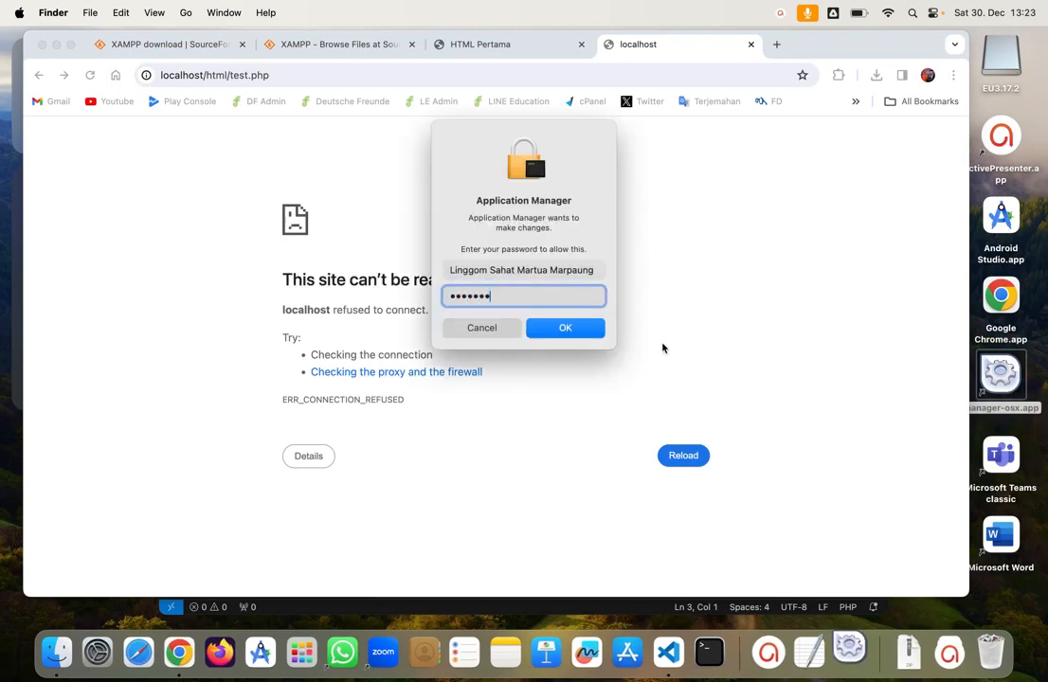
key("Return")
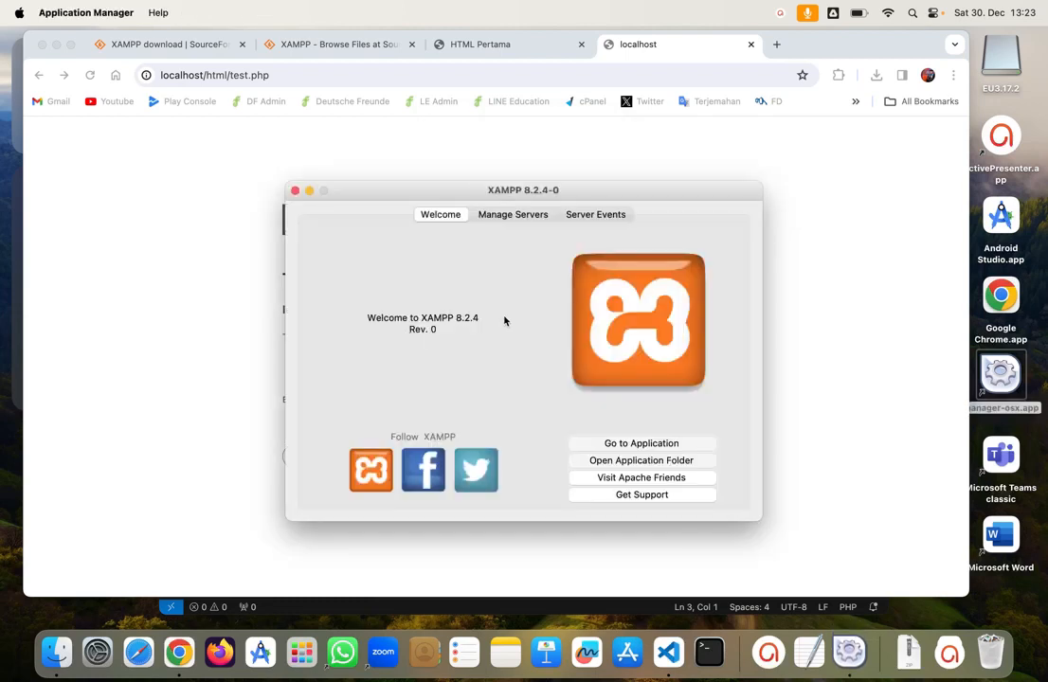
left_click(512, 214)
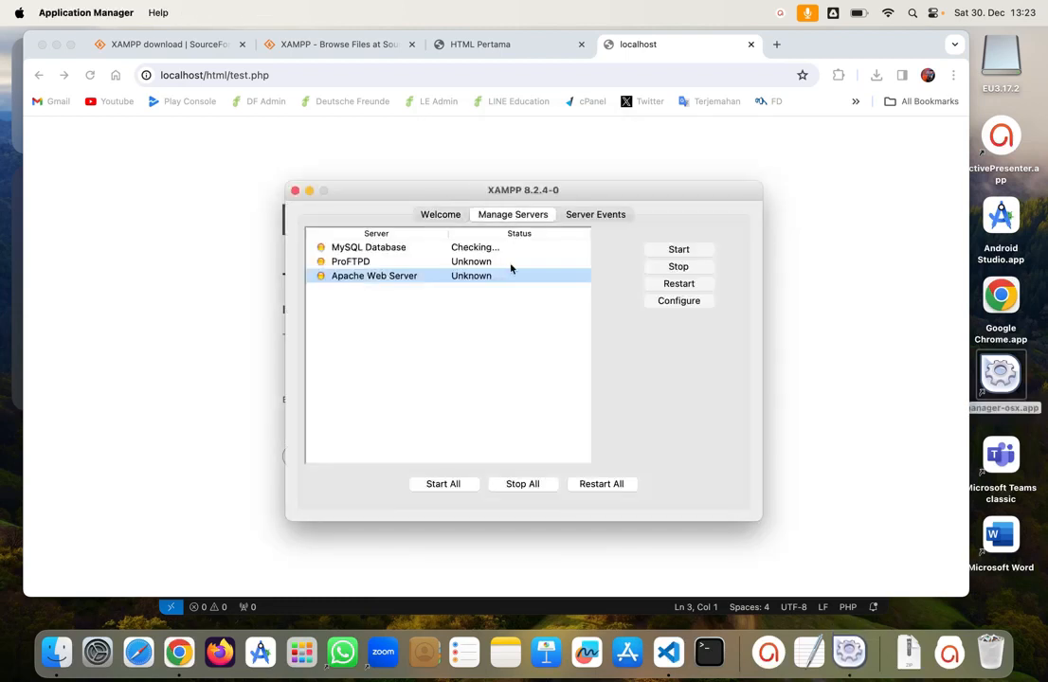
left_click(453, 485)
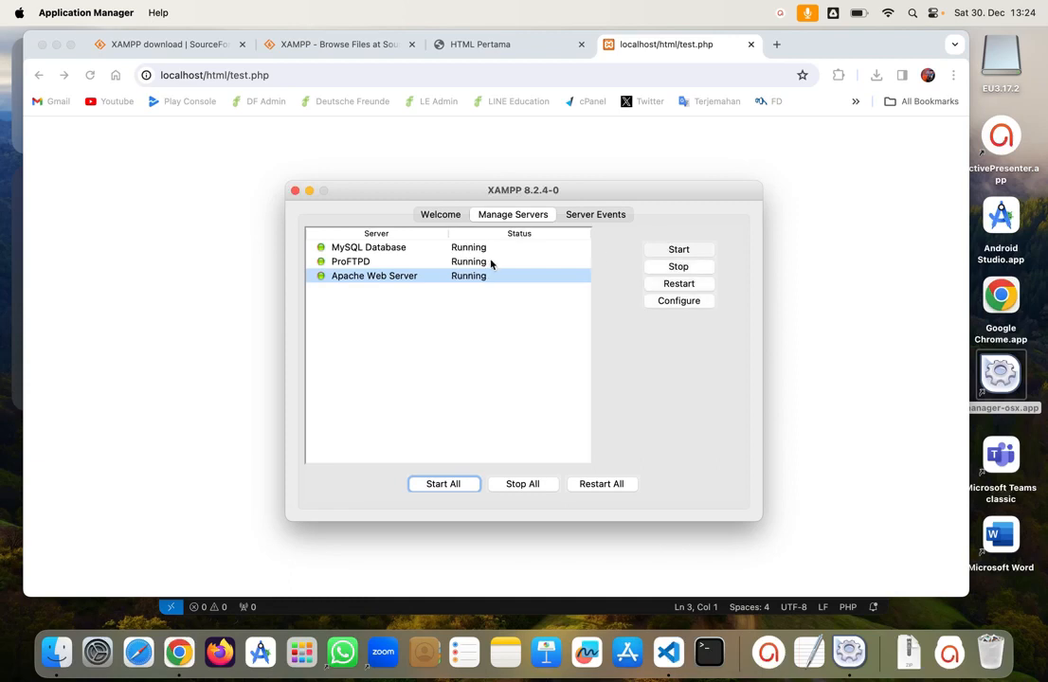
Step: Reload test.php in Chrome, then append a semicolon to the echo Test line
left_click(218, 264)
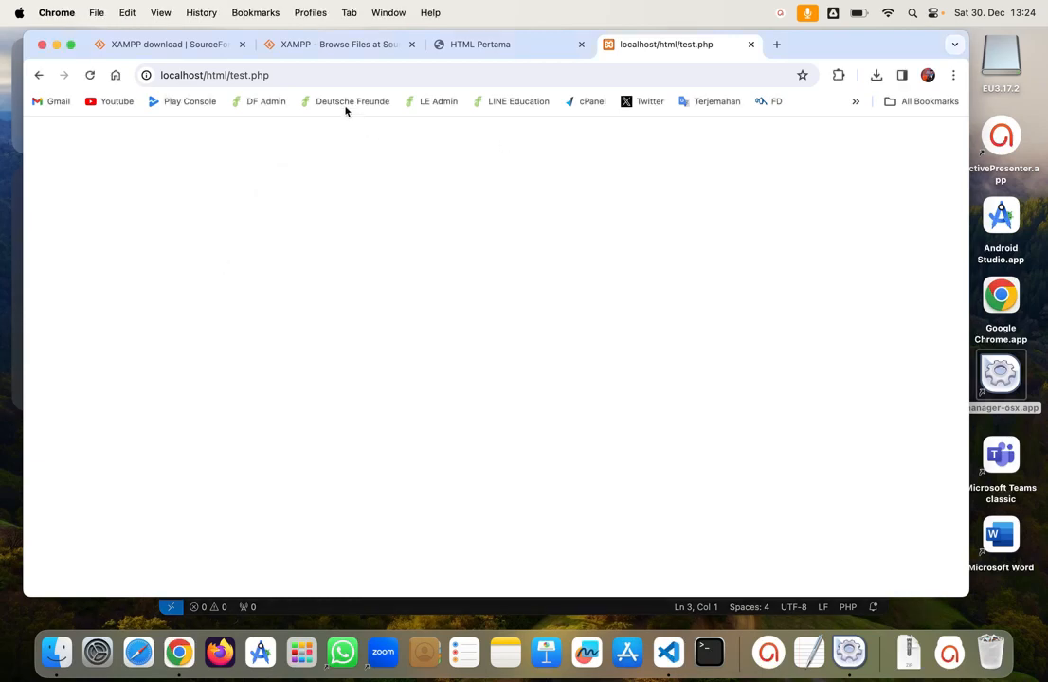
left_click(92, 76)
left_click(664, 634)
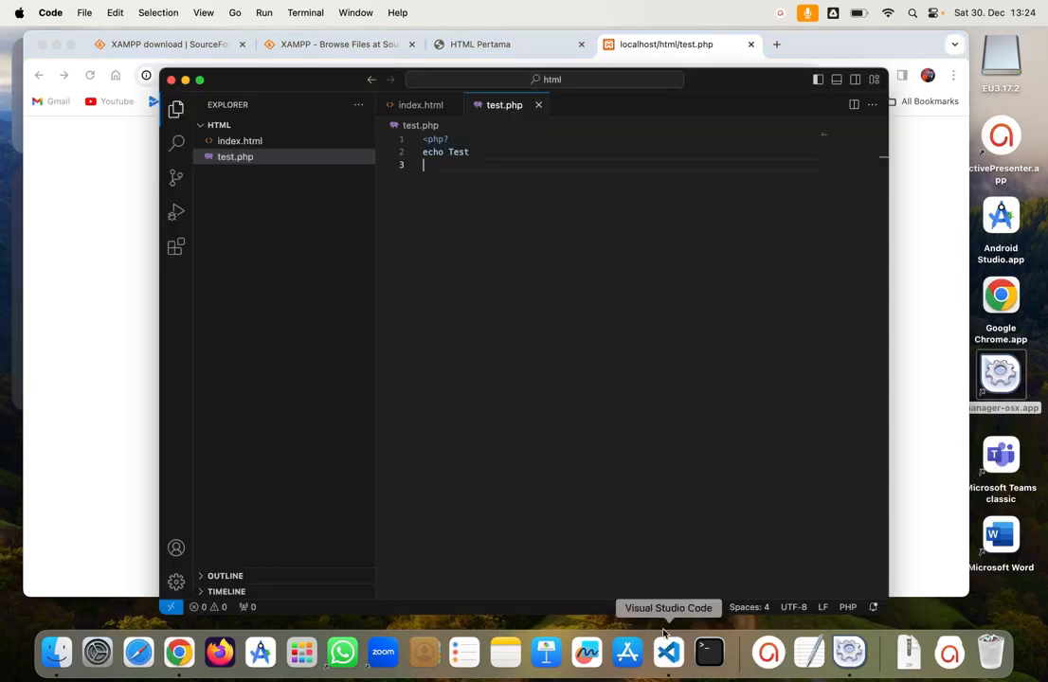
left_click_drag(469, 152, 370, 133)
left_click(486, 152)
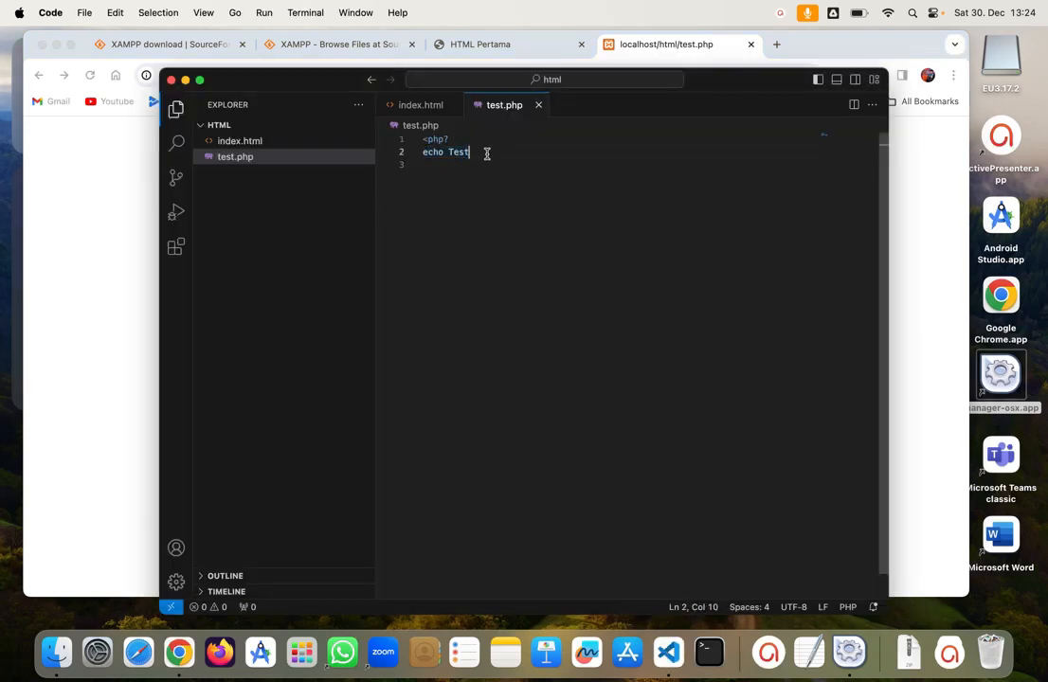
type(";")
Step: Replace line 2 of test.php with 'Test' and save
left_click(103, 170)
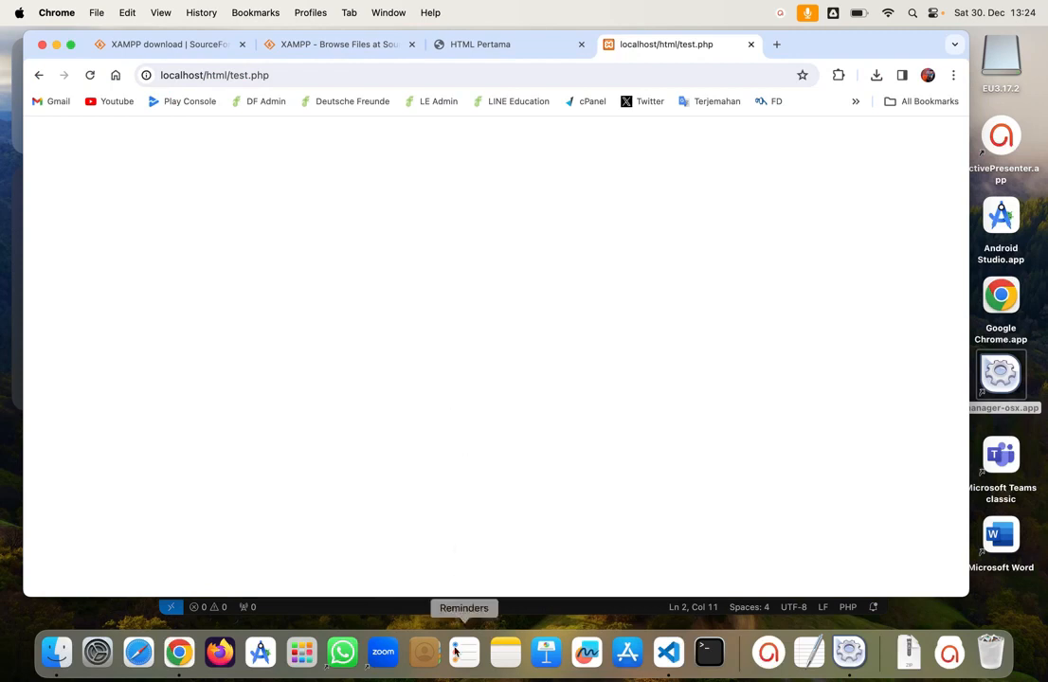
left_click(668, 652)
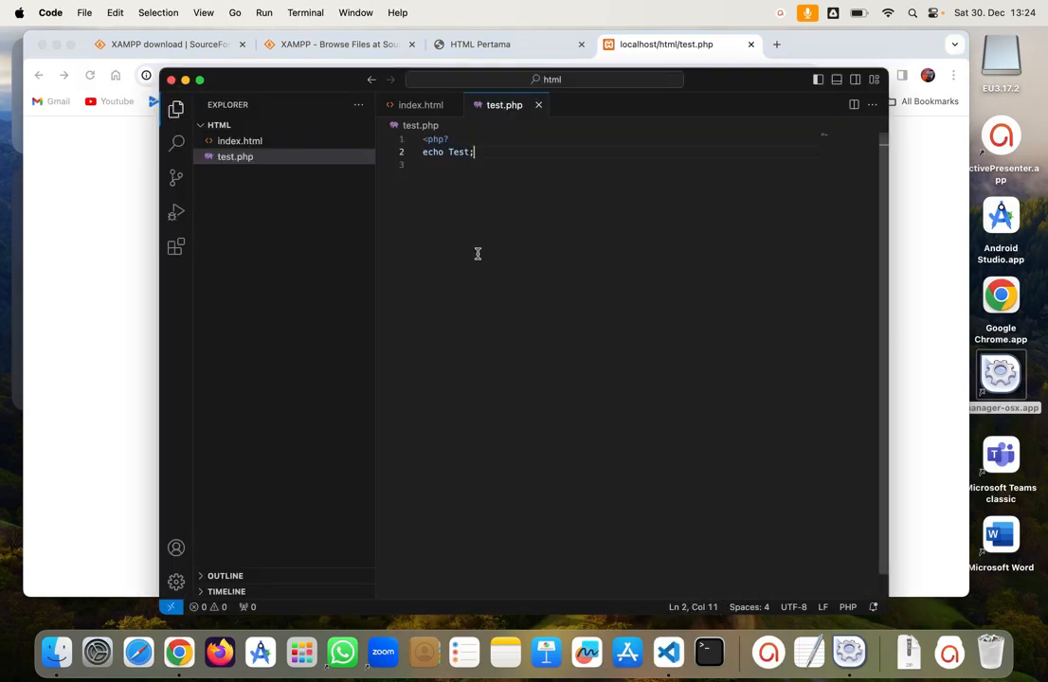
key("BackSpace")
key("BackSpace")
key("BackSpace")
key("BackSpace")
key("BackSpace")
key("BackSpace")
key("BackSpace")
key("BackSpace")
key("BackSpace")
key("BackSpace")
type("t")
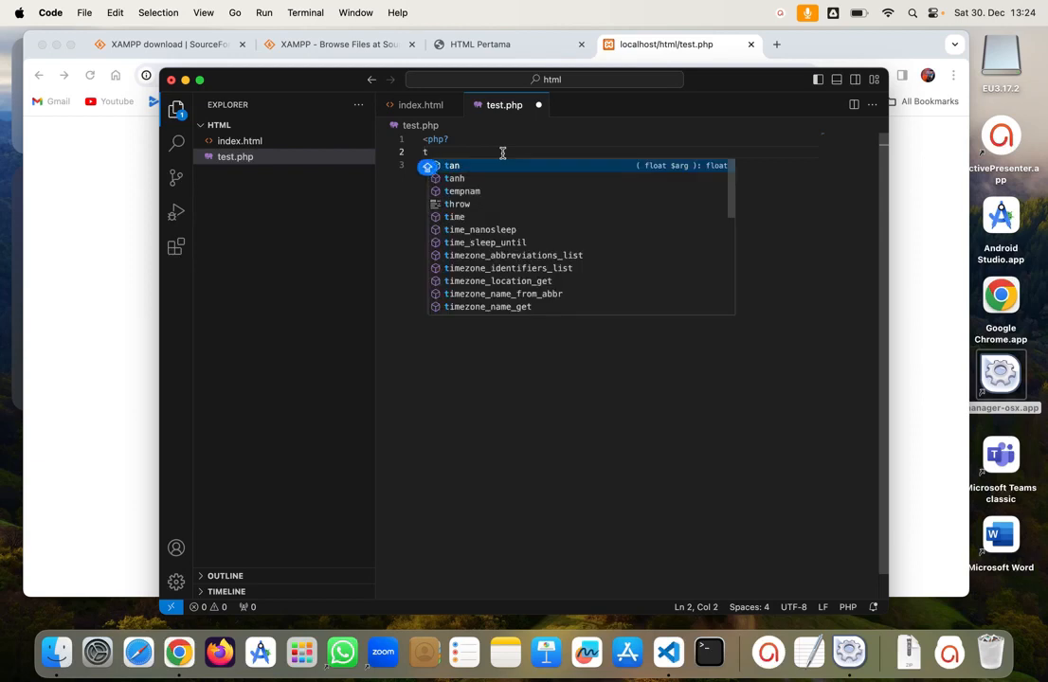
key("BackSpace")
type("Test")
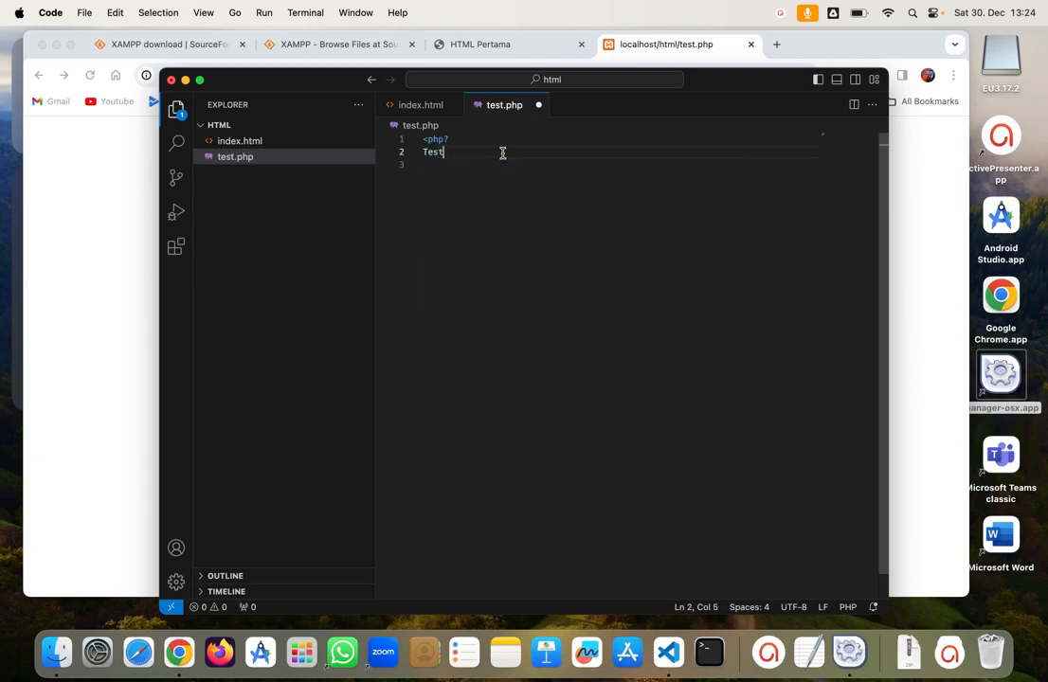
key("super+s")
Step: Delete the '<php?' line, save test.php, and reload the page in Chrome
left_click_drag(492, 144, 496, 124)
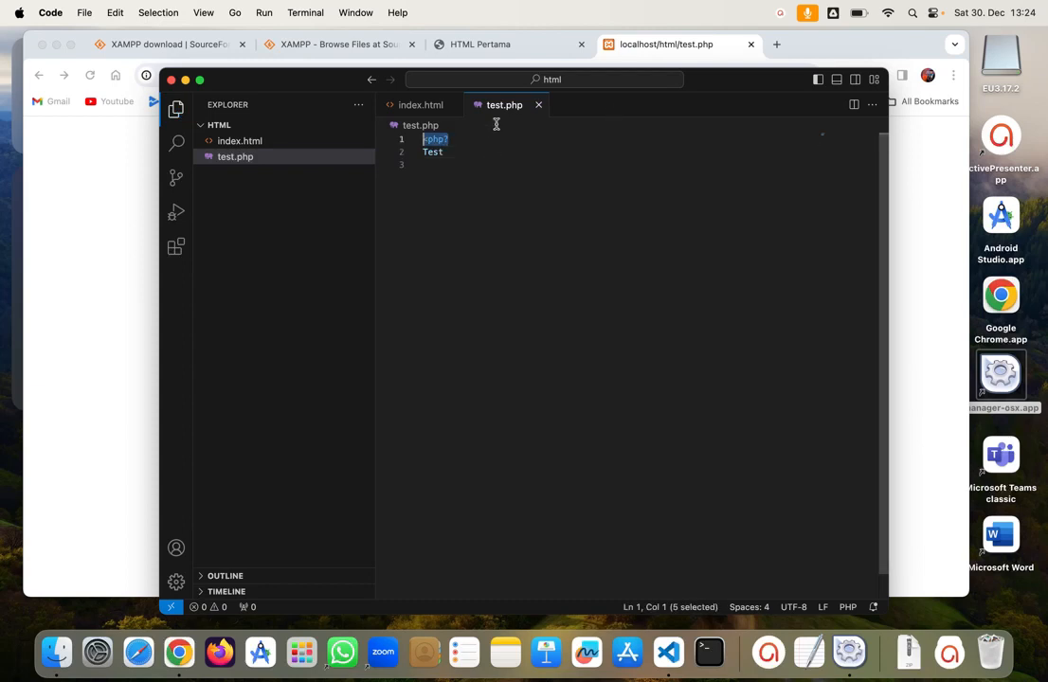
key("BackSpace")
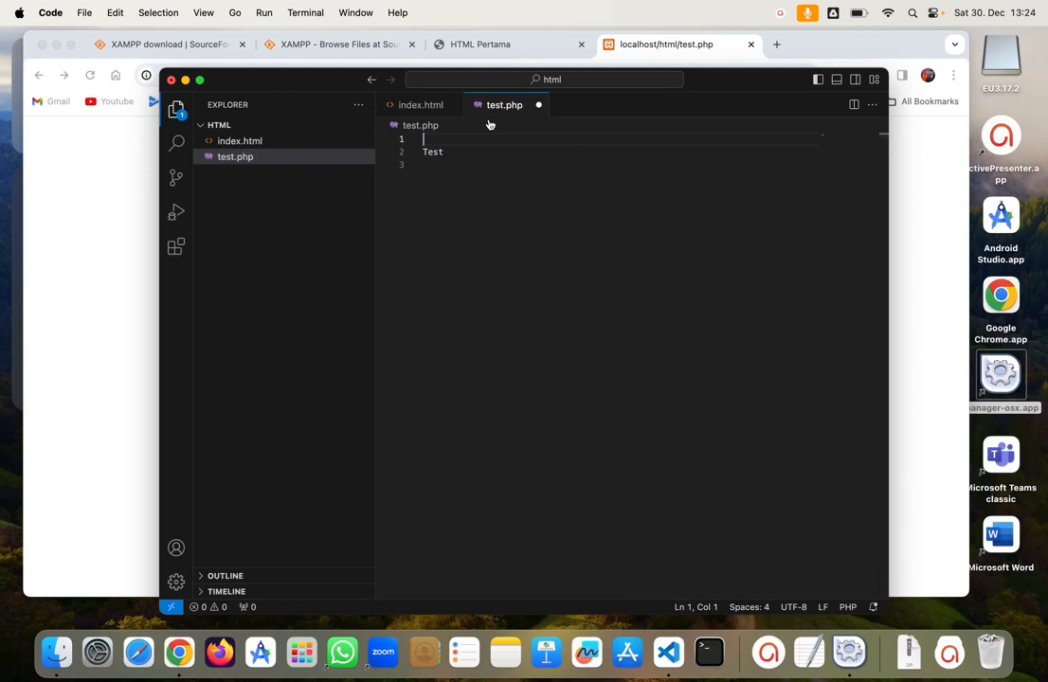
key("super+s")
left_click(81, 147)
left_click(90, 75)
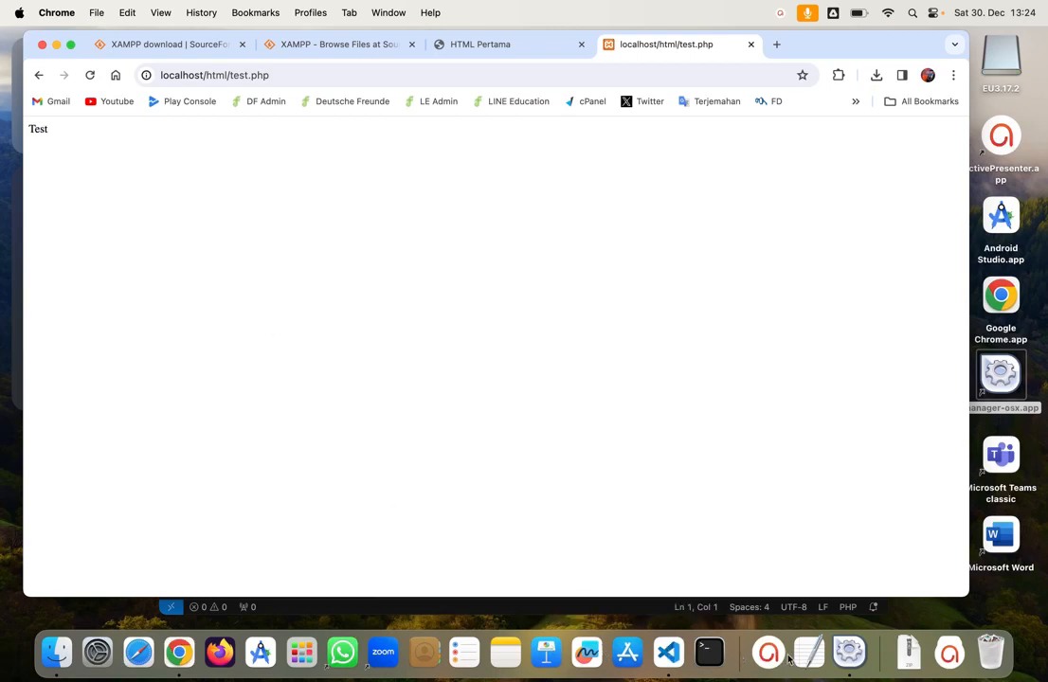
Step: Stop All servers in XAMPP and reload test.php in Chrome to confirm it fails
left_click(849, 652)
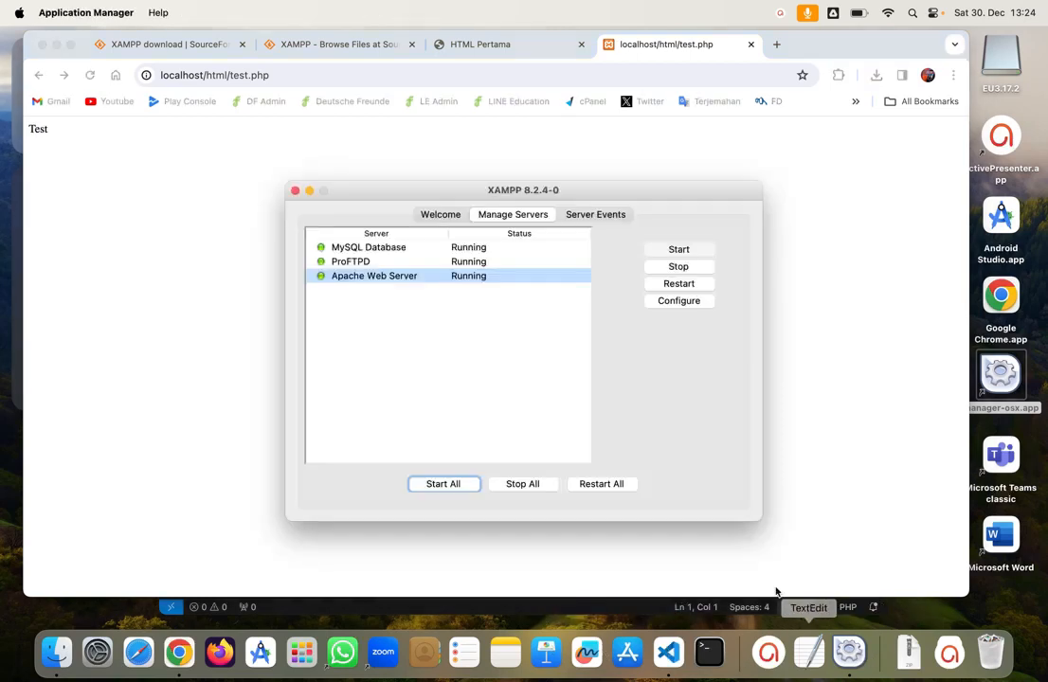
left_click(512, 485)
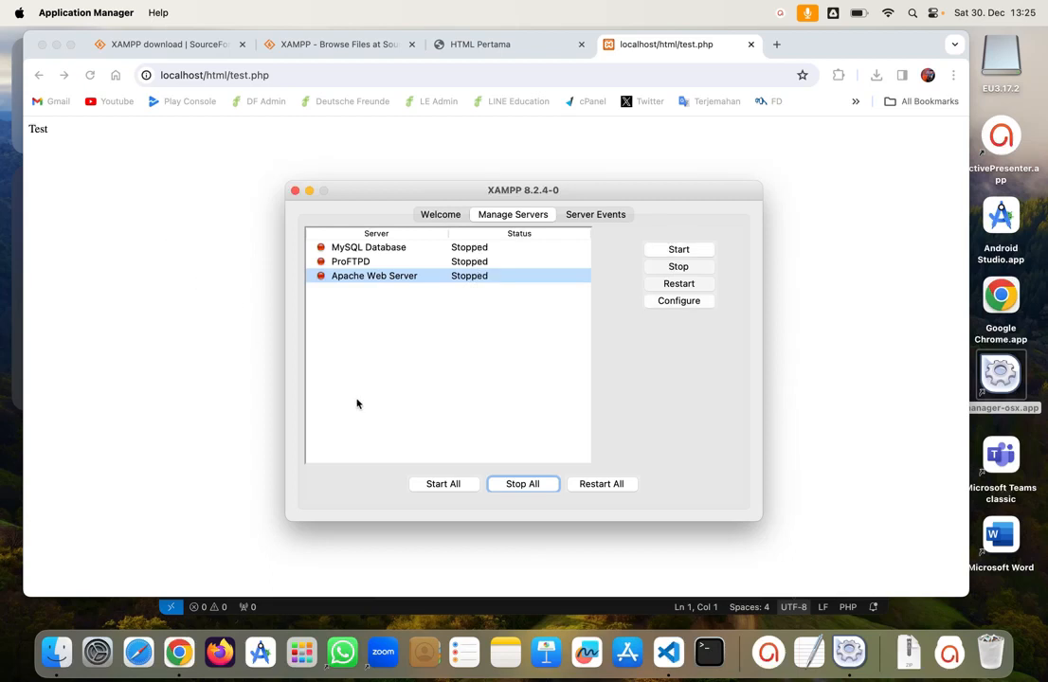
left_click(117, 135)
left_click(91, 75)
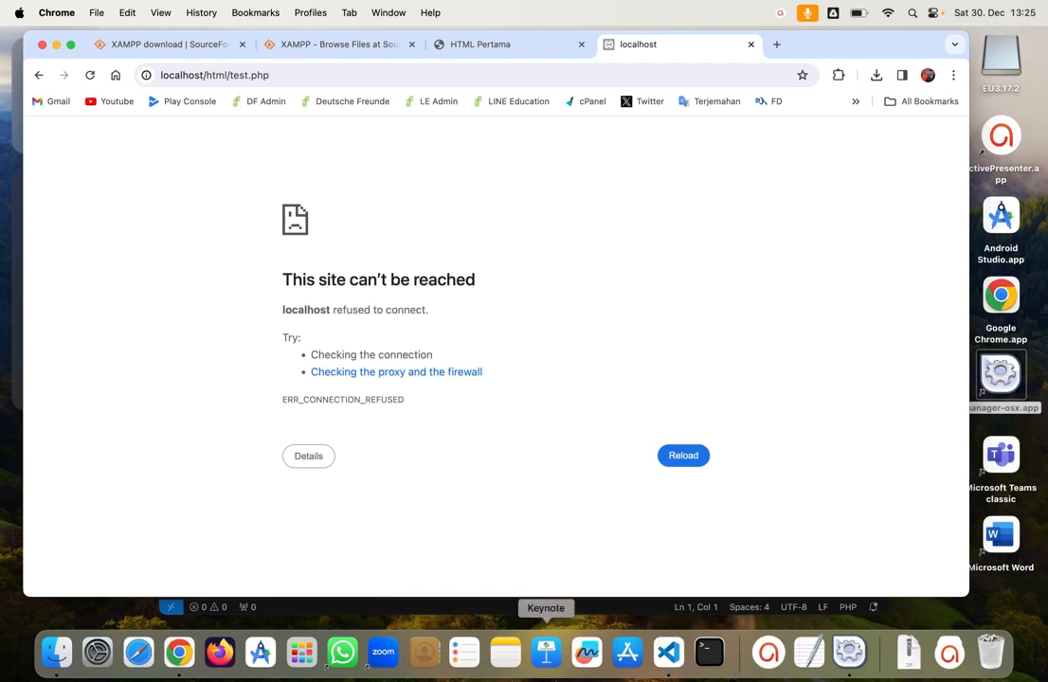
Step: Start All servers in XAMPP, then reload test.php in Chrome to show 'Test'
left_click(850, 652)
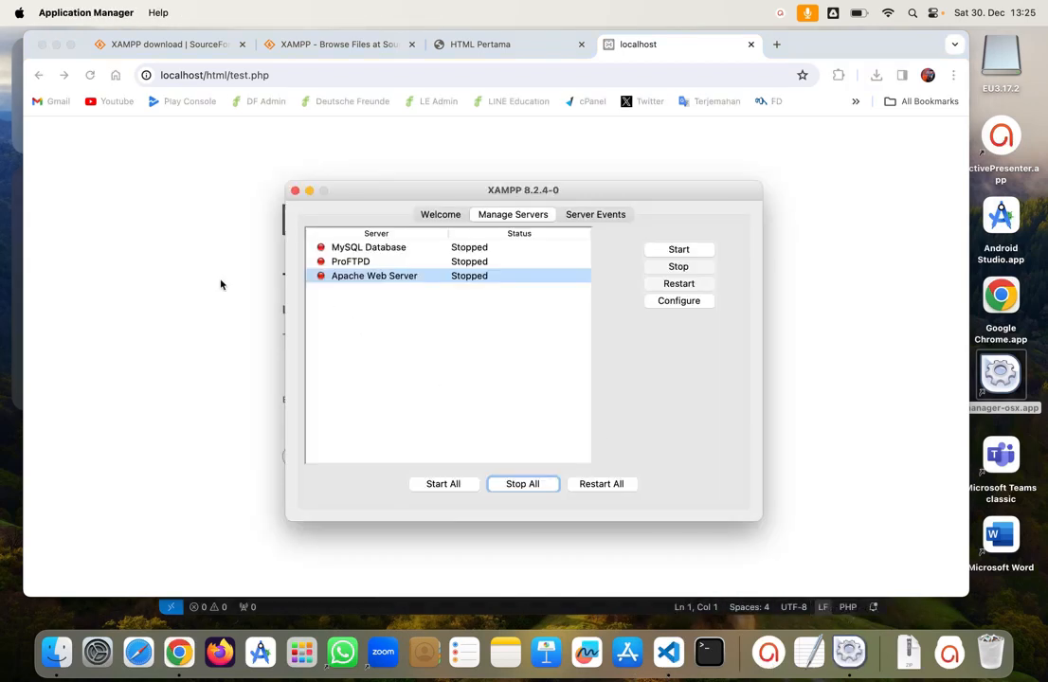
left_click(439, 486)
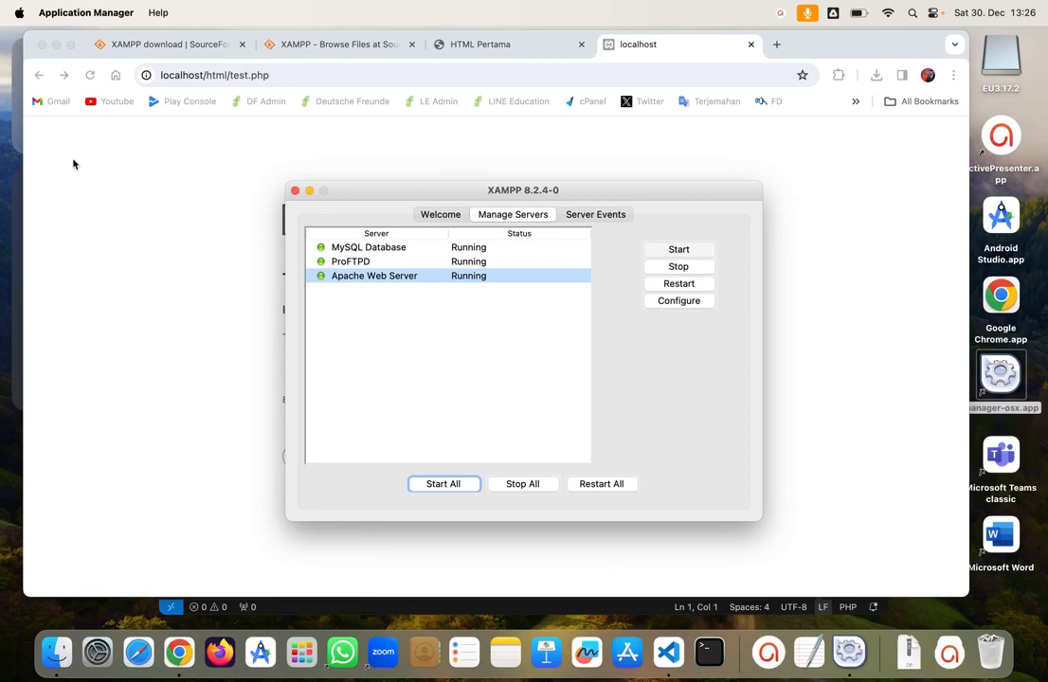
left_click(89, 77)
left_click(89, 76)
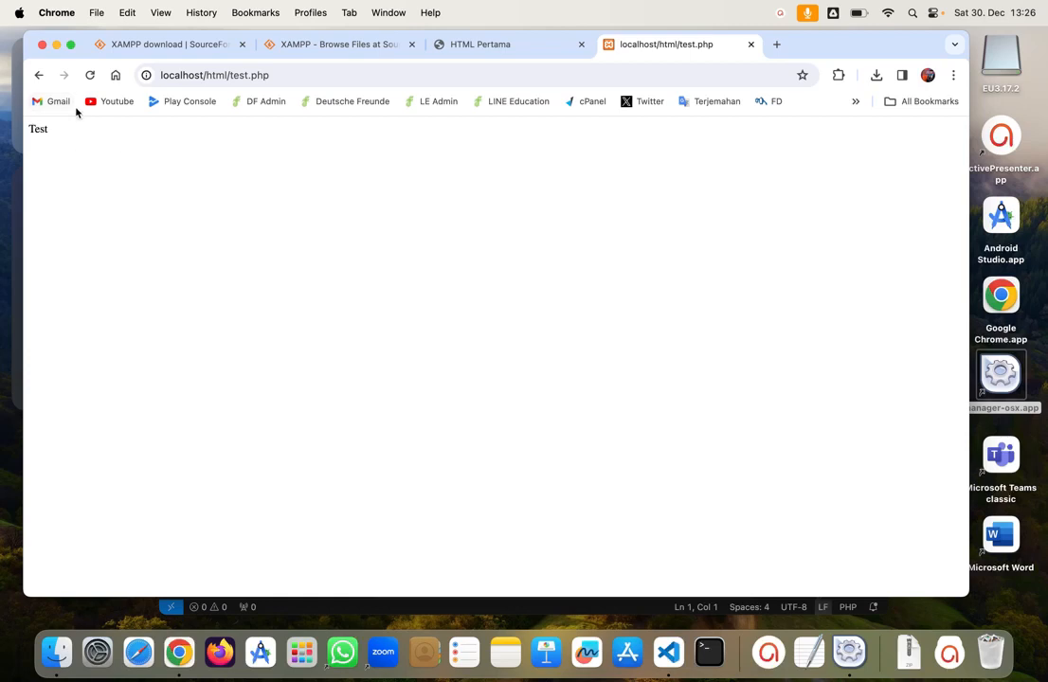
Step: Stop all XAMPP servers, confirm localhost is refused in Chrome, and close that localhost tab
left_click(849, 652)
left_click(548, 486)
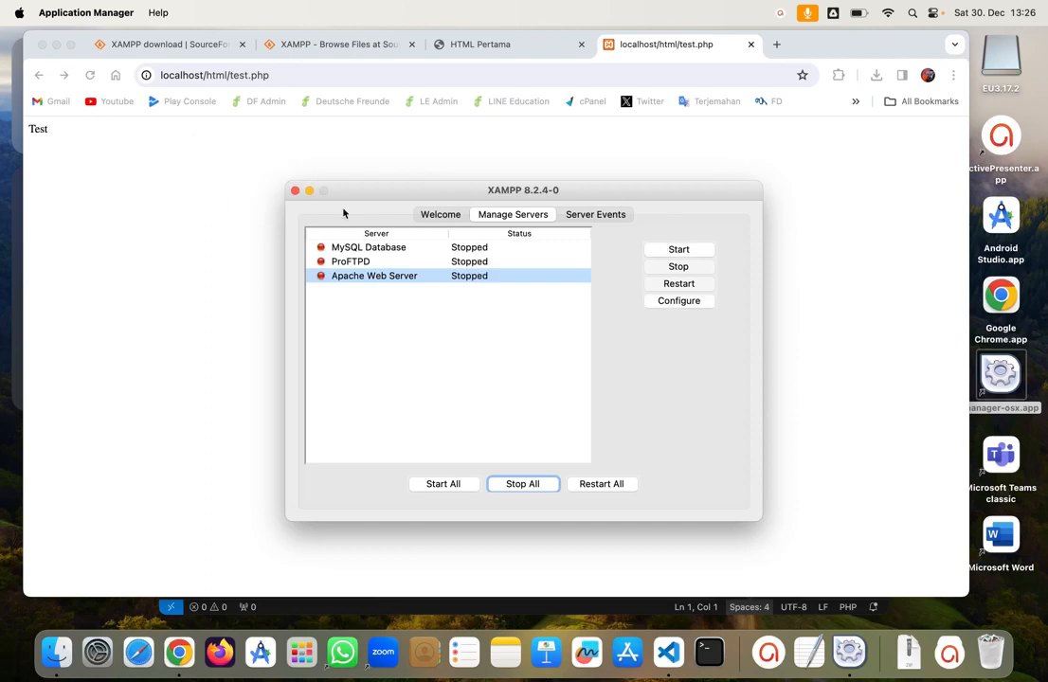
left_click(136, 118)
left_click(89, 75)
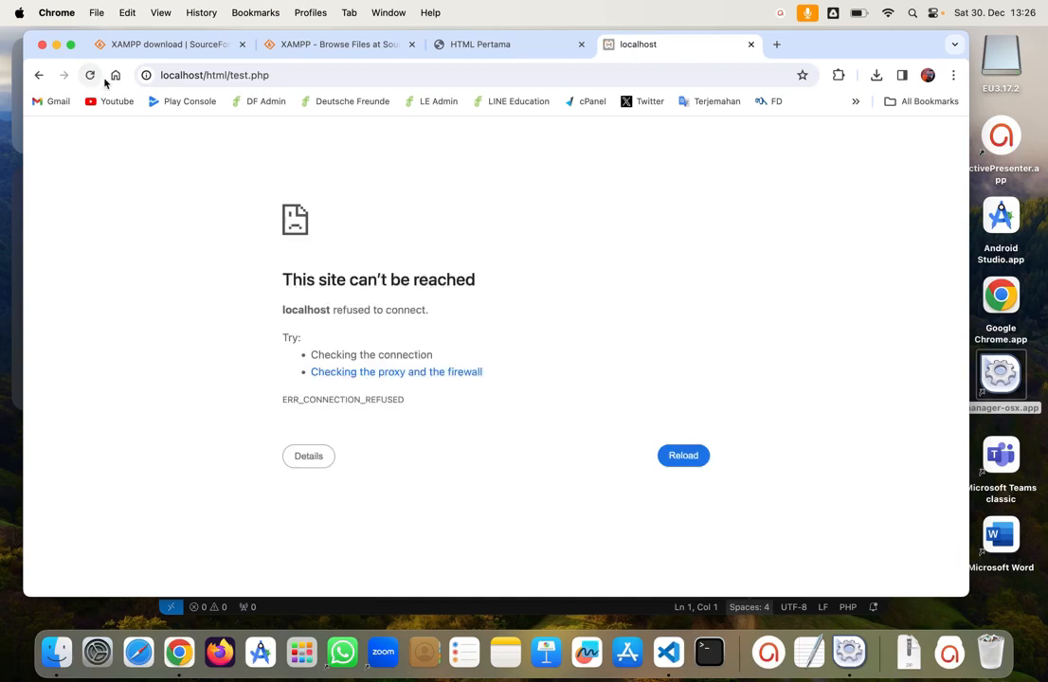
left_click(751, 45)
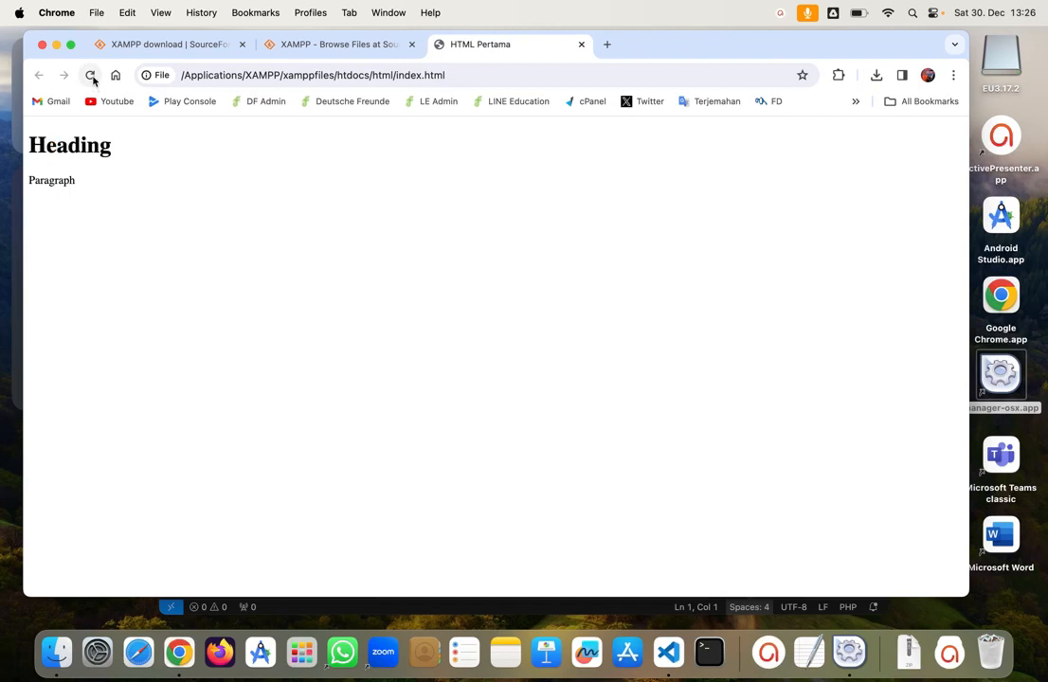
Step: Reopen test.php and add the <?php opening tag on line 1
left_click(679, 652)
left_click(537, 105)
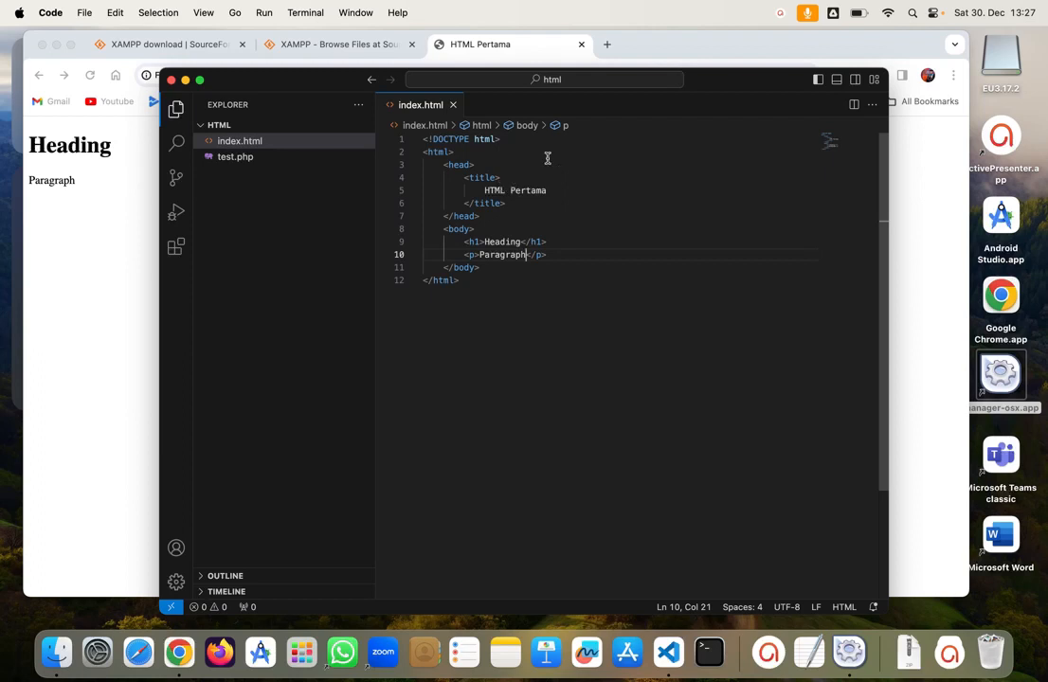
left_click(251, 159)
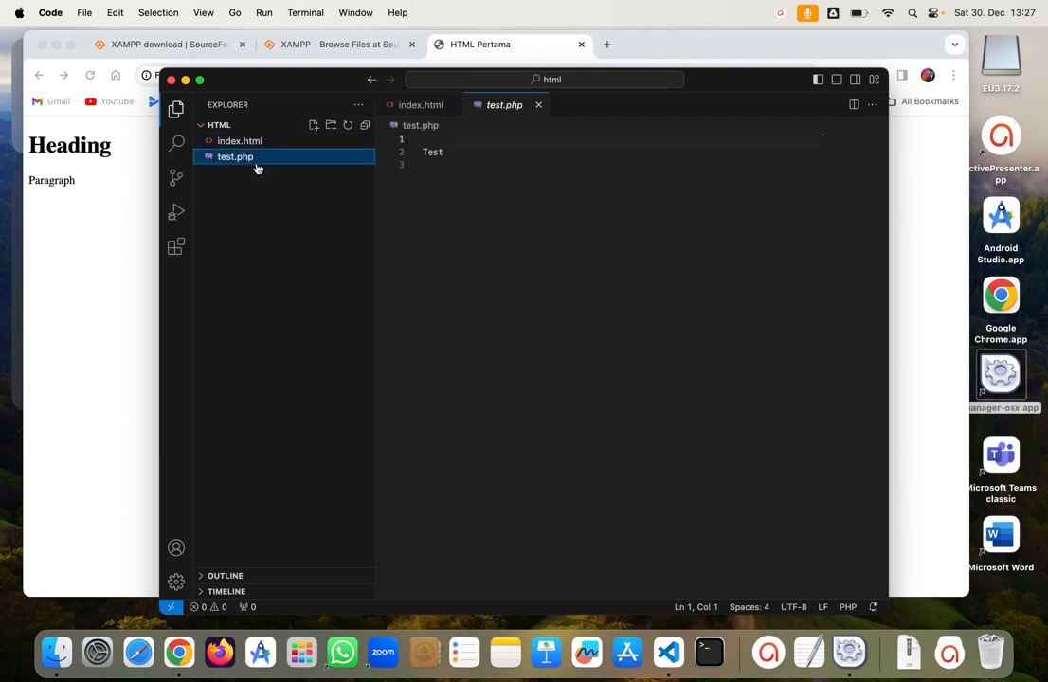
left_click(449, 146)
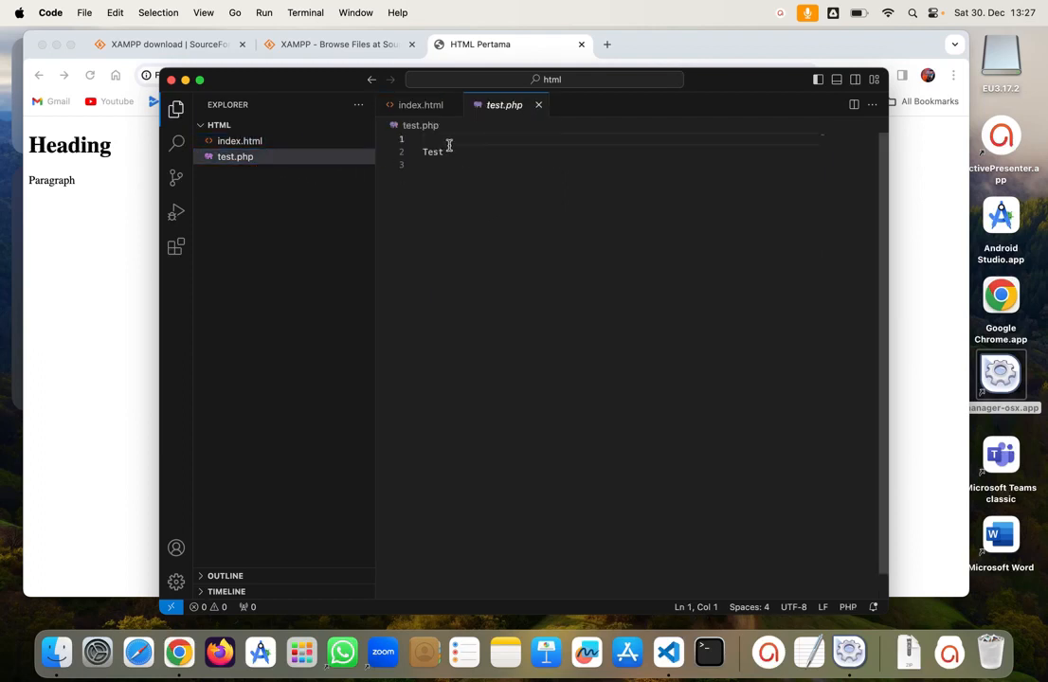
type("<?")
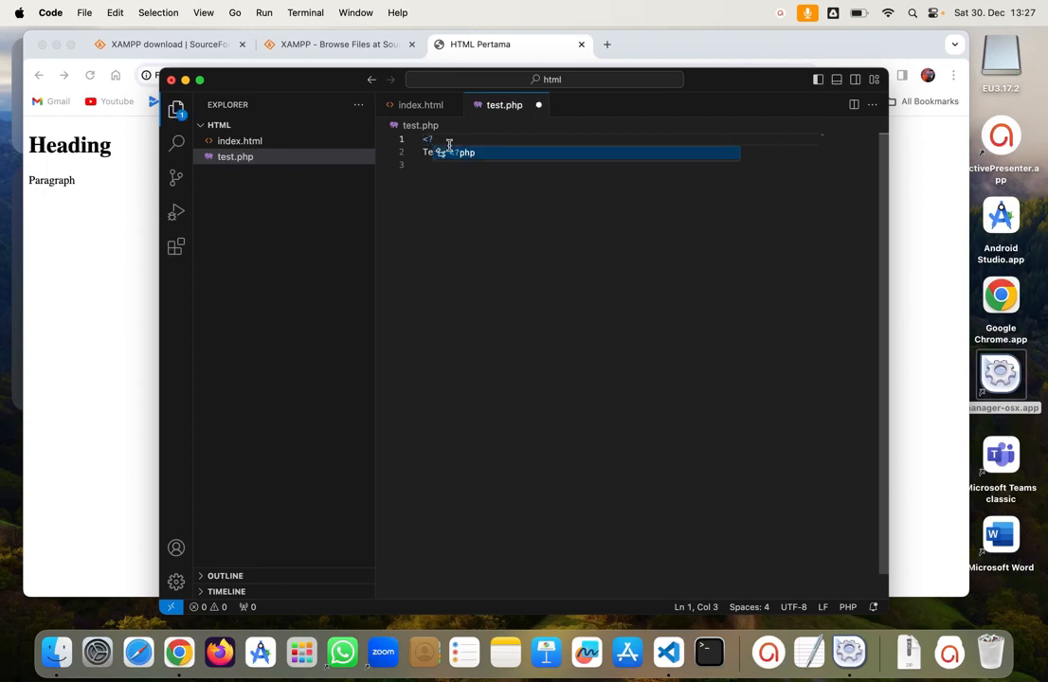
key("Return")
key("Down")
key("Down")
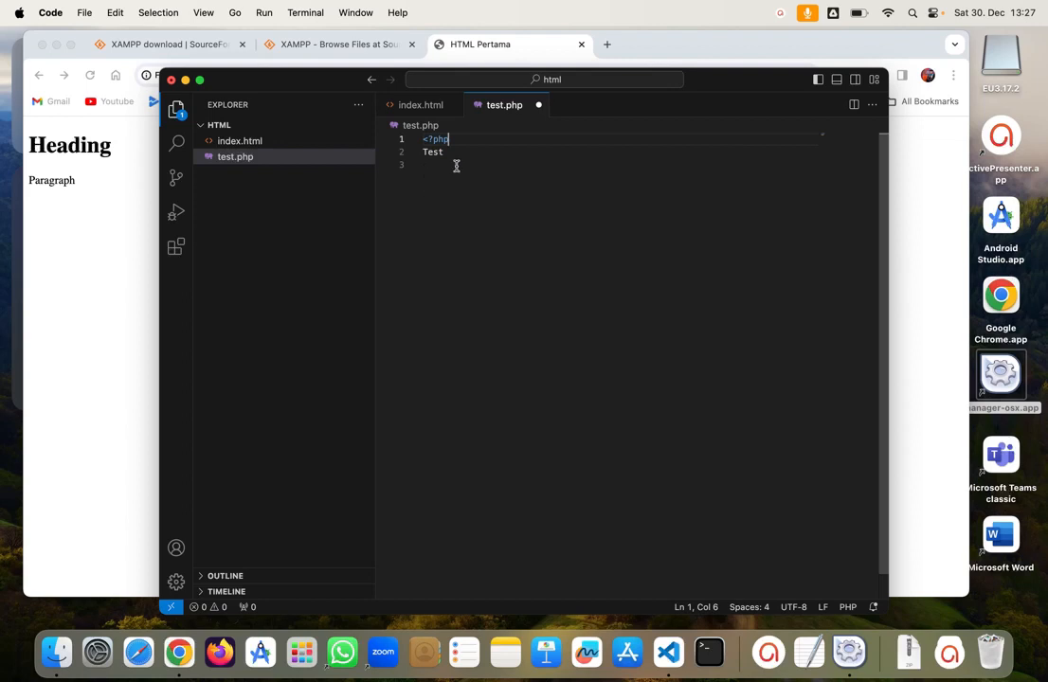
Step: Change line 2 to echo Test; and save test.php
double_click(442, 152)
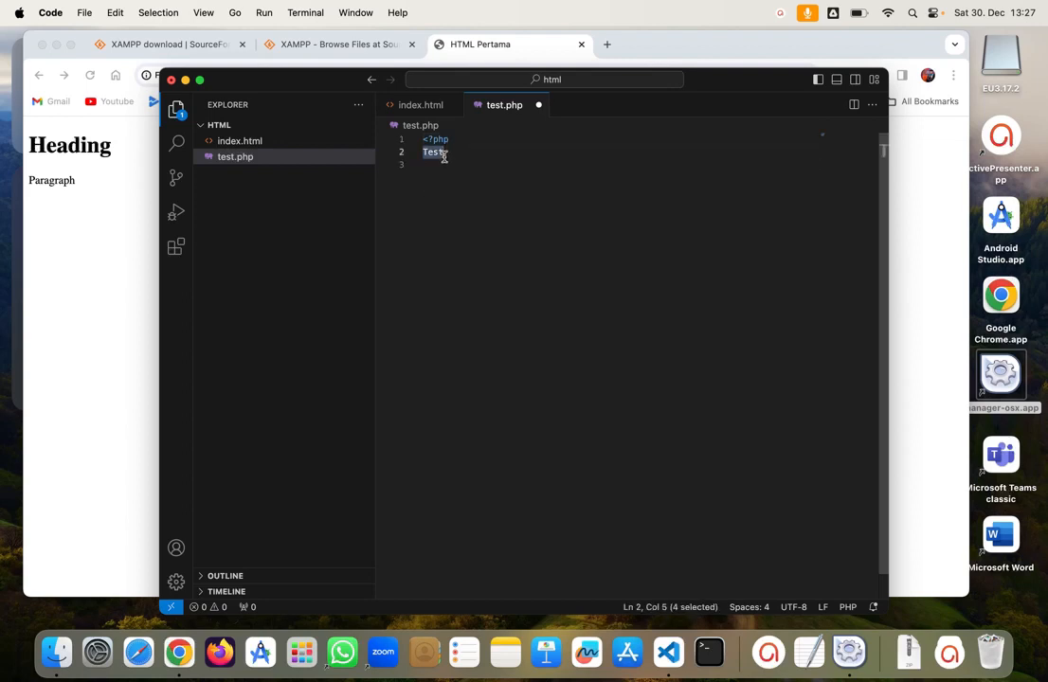
type("echo")
key("Escape")
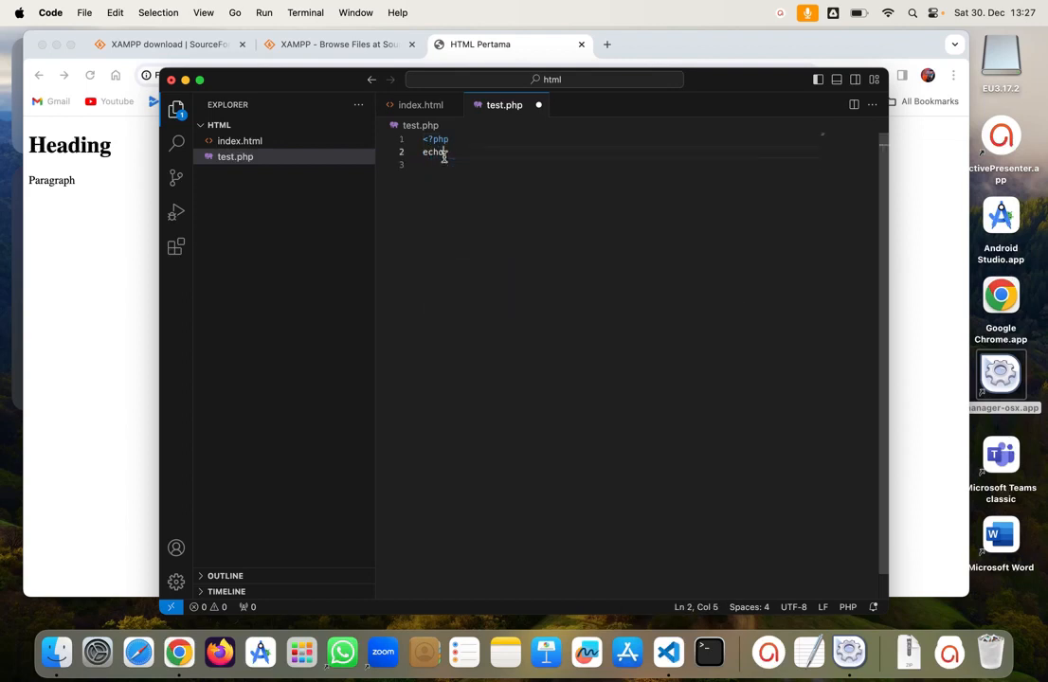
type("Te")
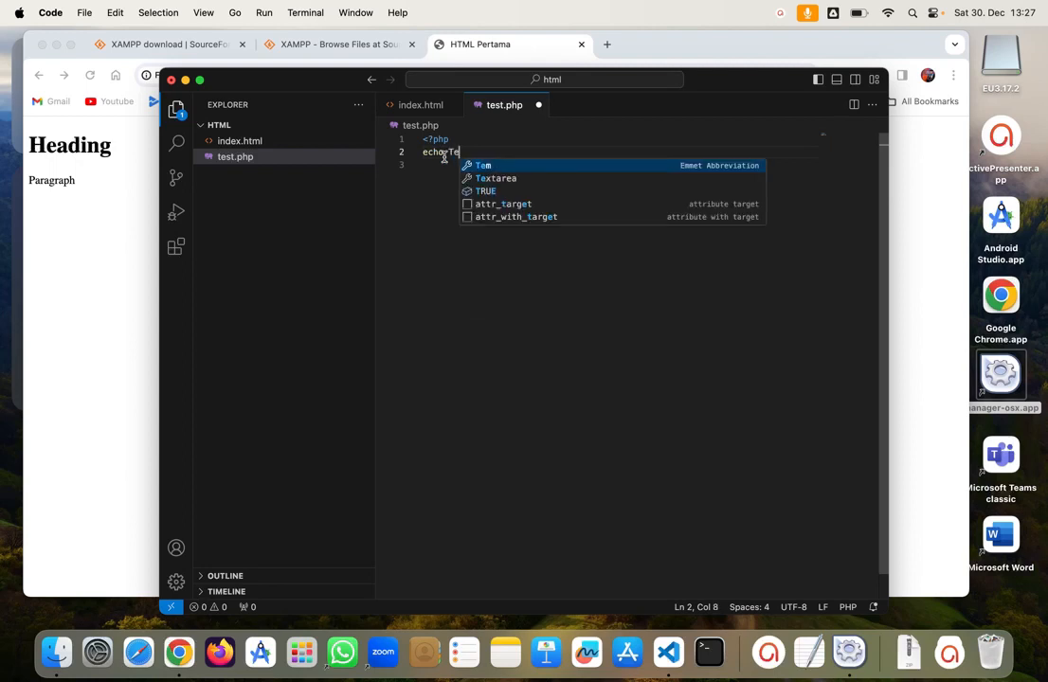
type("st")
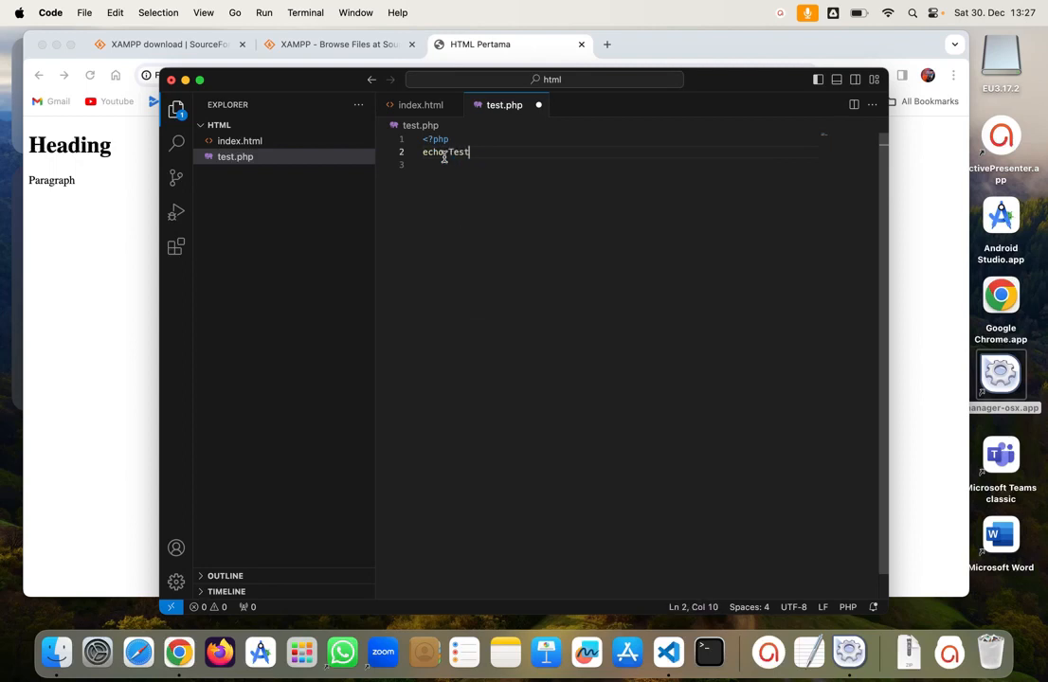
type(";")
key("BackSpace")
type(";")
key("super+s")
Step: Start MySQL, ProFTPD and Apache with Start All in the XAMPP manager
left_click(848, 652)
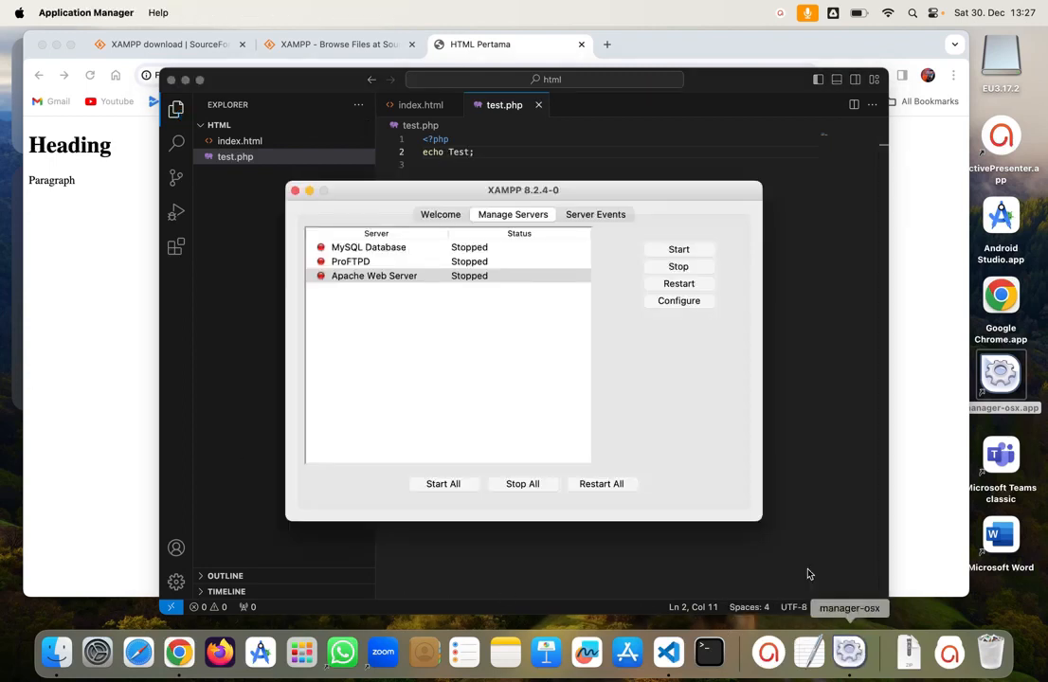
left_click(445, 275)
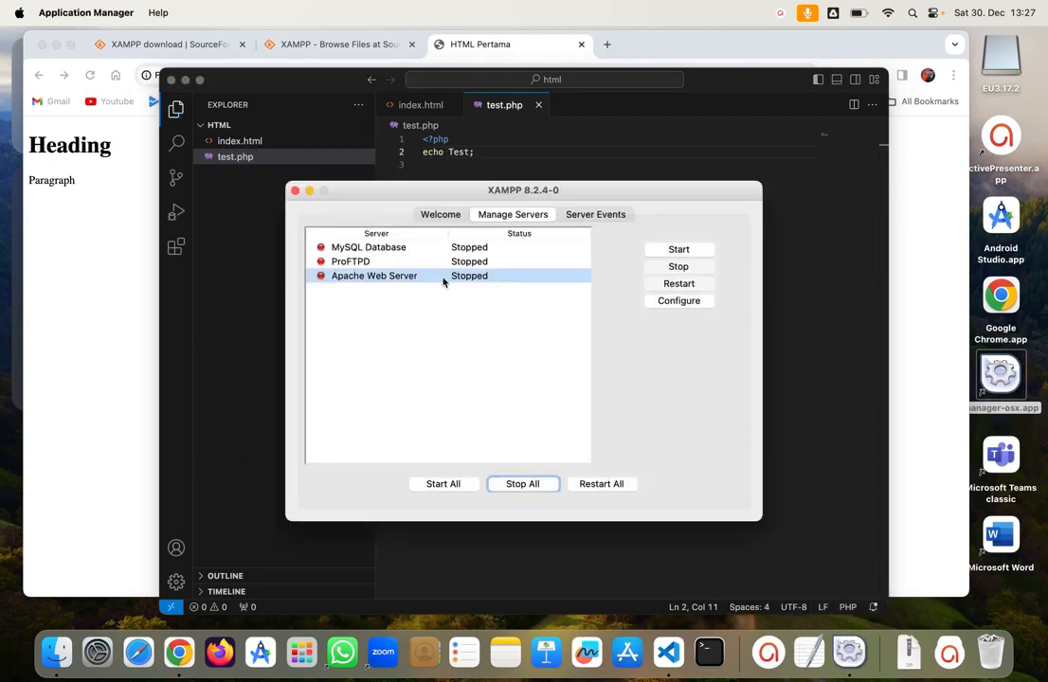
left_click(446, 485)
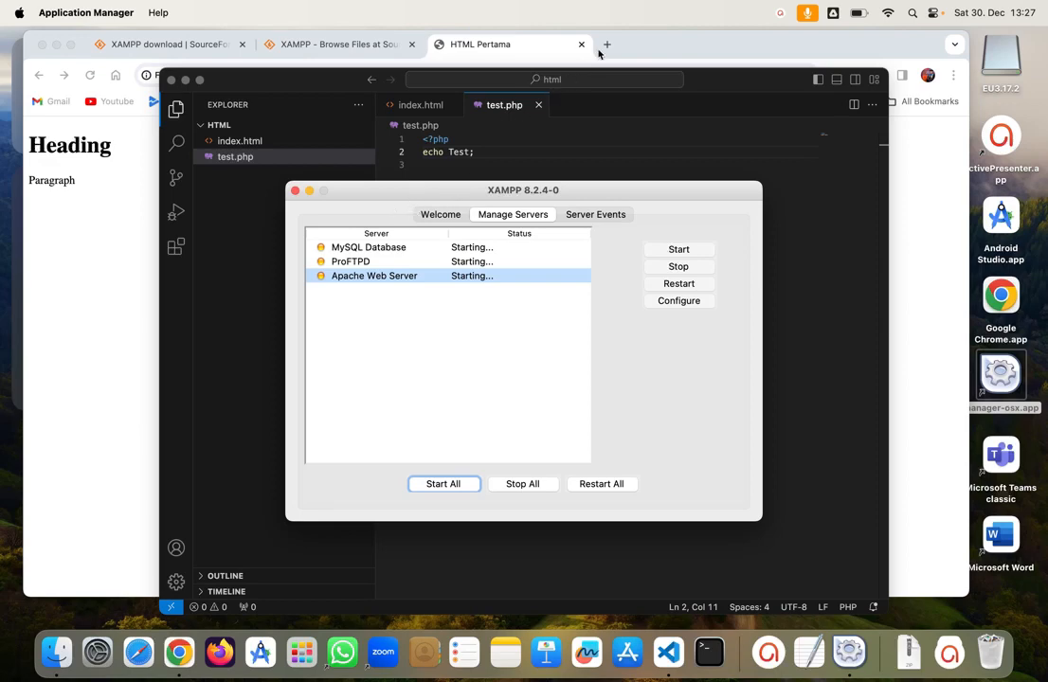
left_click(511, 44)
left_click(219, 74)
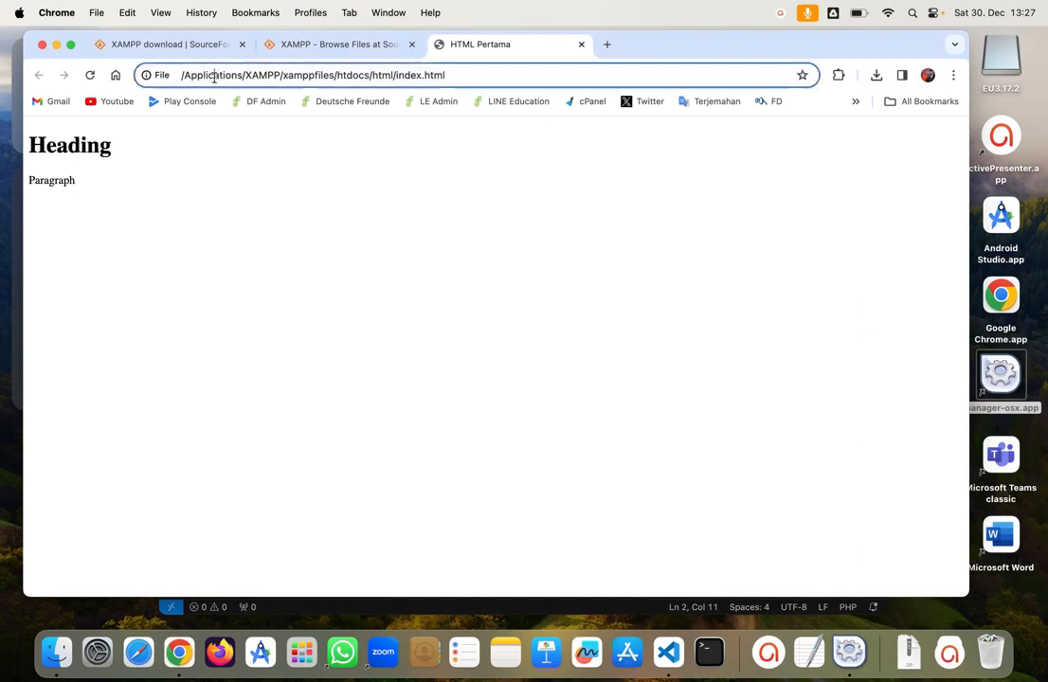
Step: Replace the file path with localhost/ to load index.html through the server
left_click(211, 76)
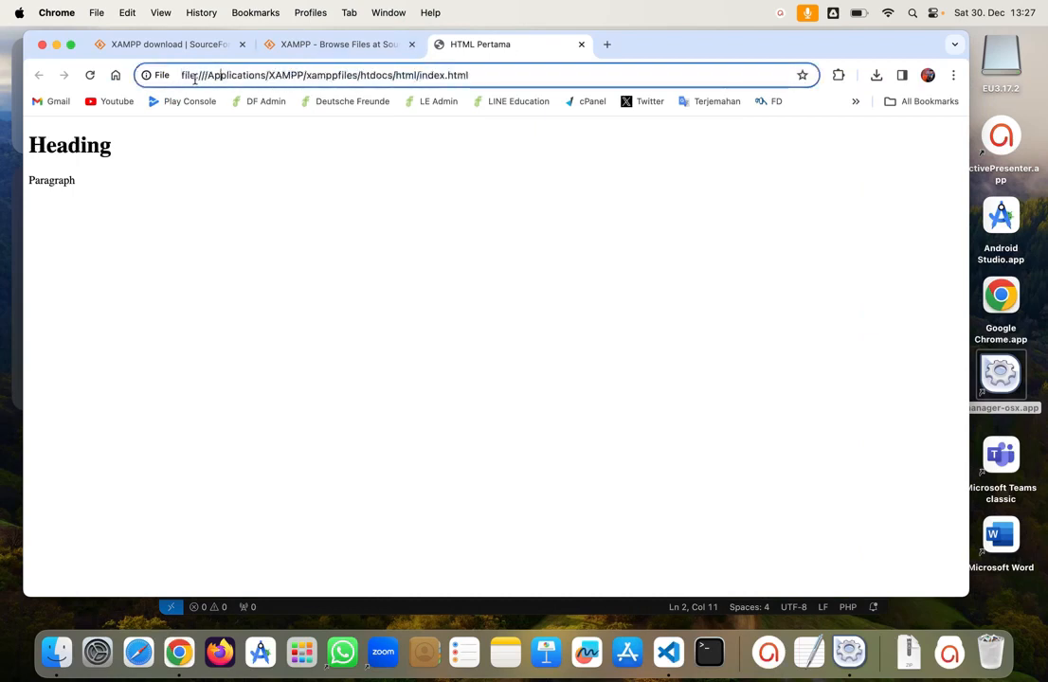
left_click_drag(210, 76, 181, 68)
type("local")
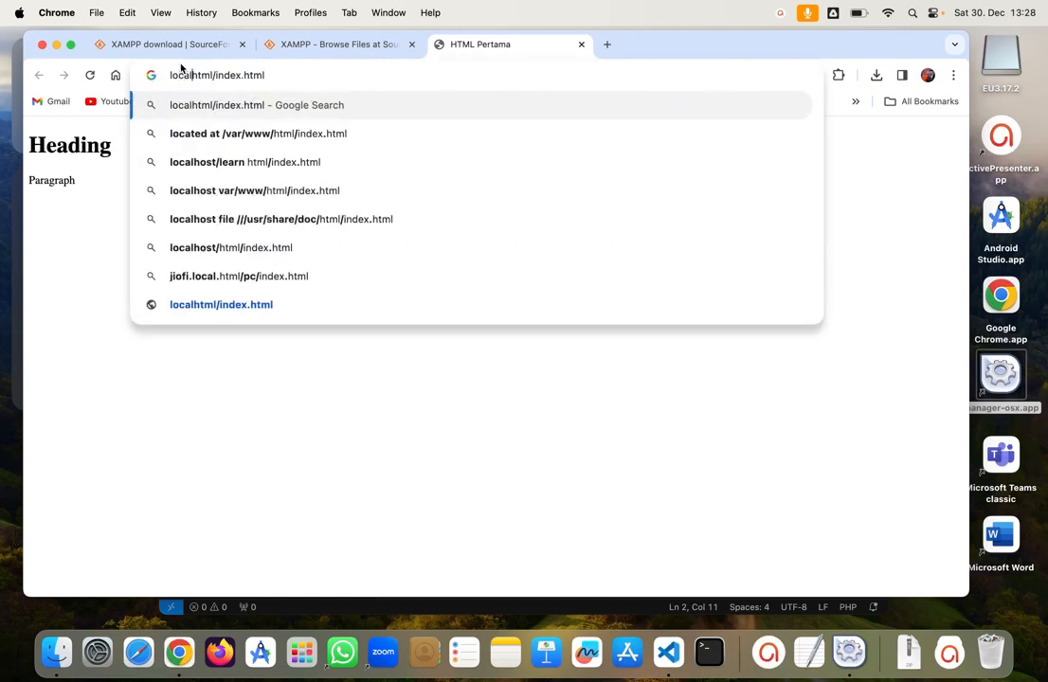
type("host/")
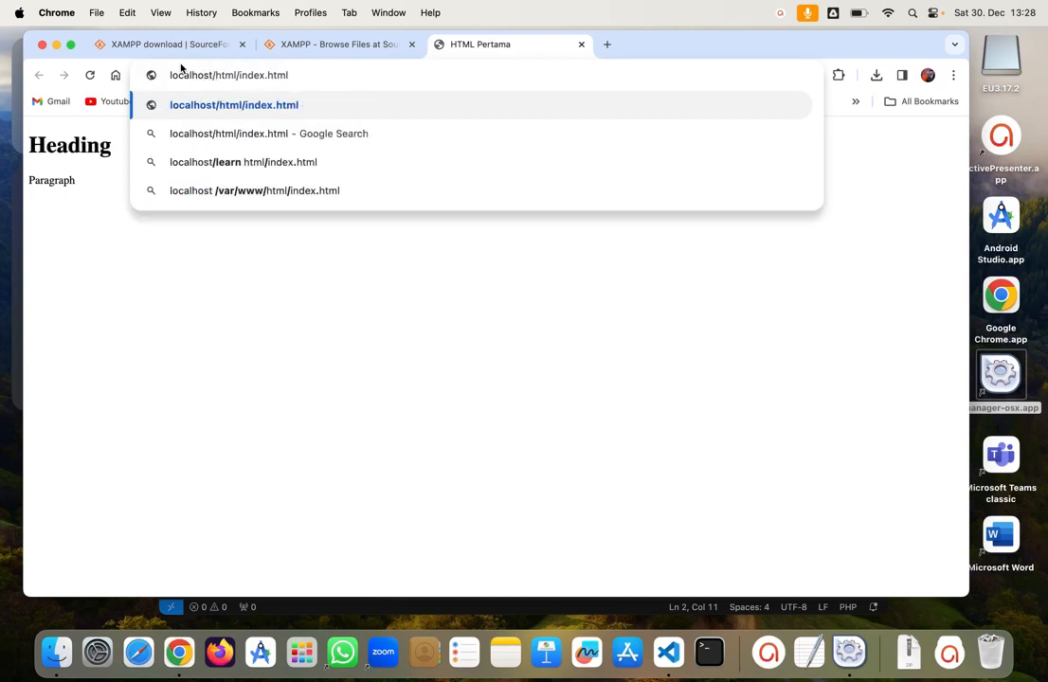
key("Return")
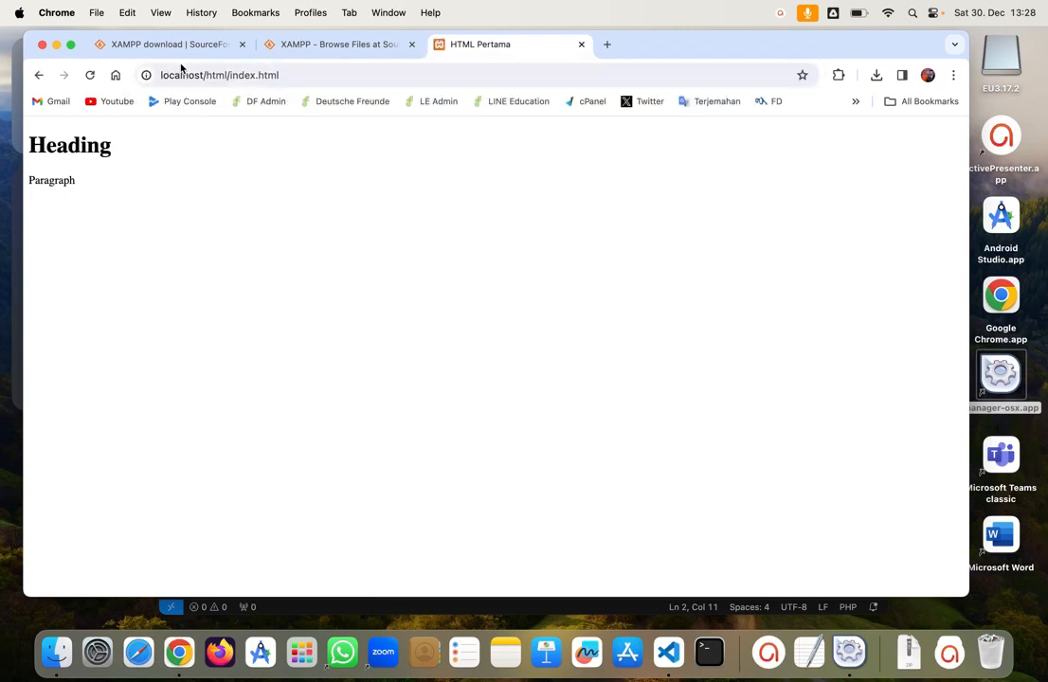
Step: Open localhost/html/test.php in a new tab, which shows HTTP ERROR 500
left_click(606, 43)
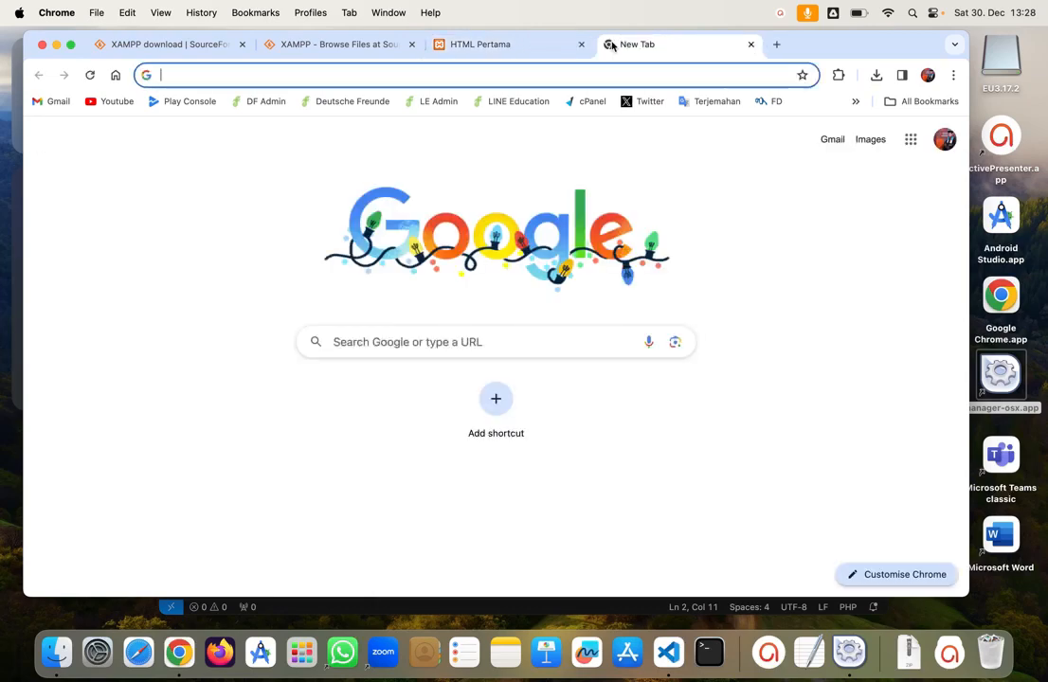
type("local")
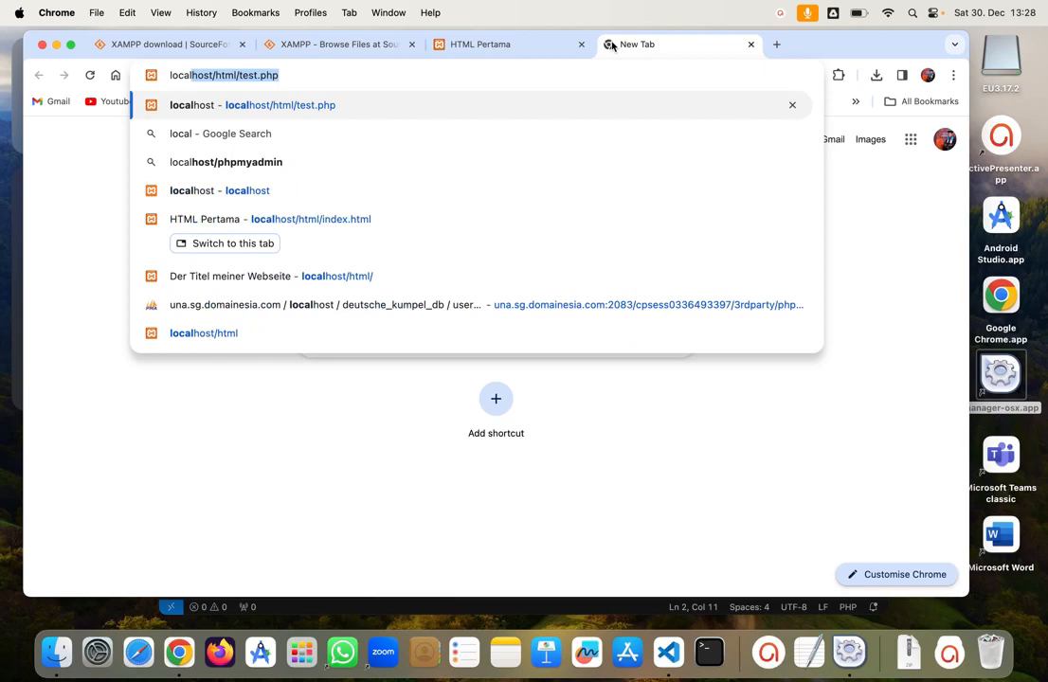
key("Return")
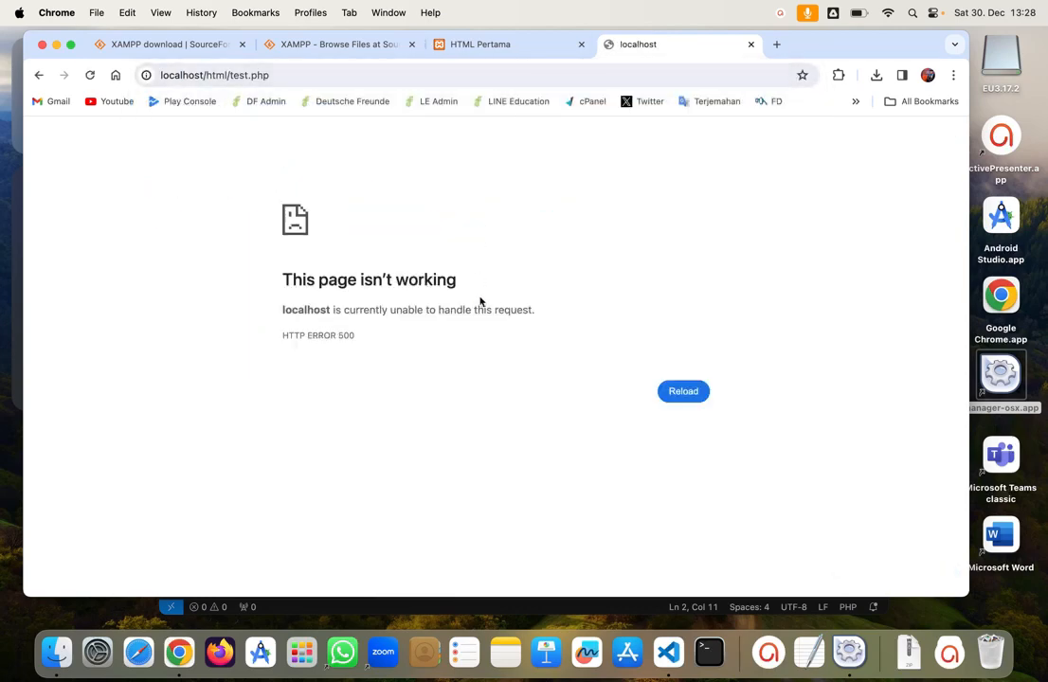
left_click(671, 652)
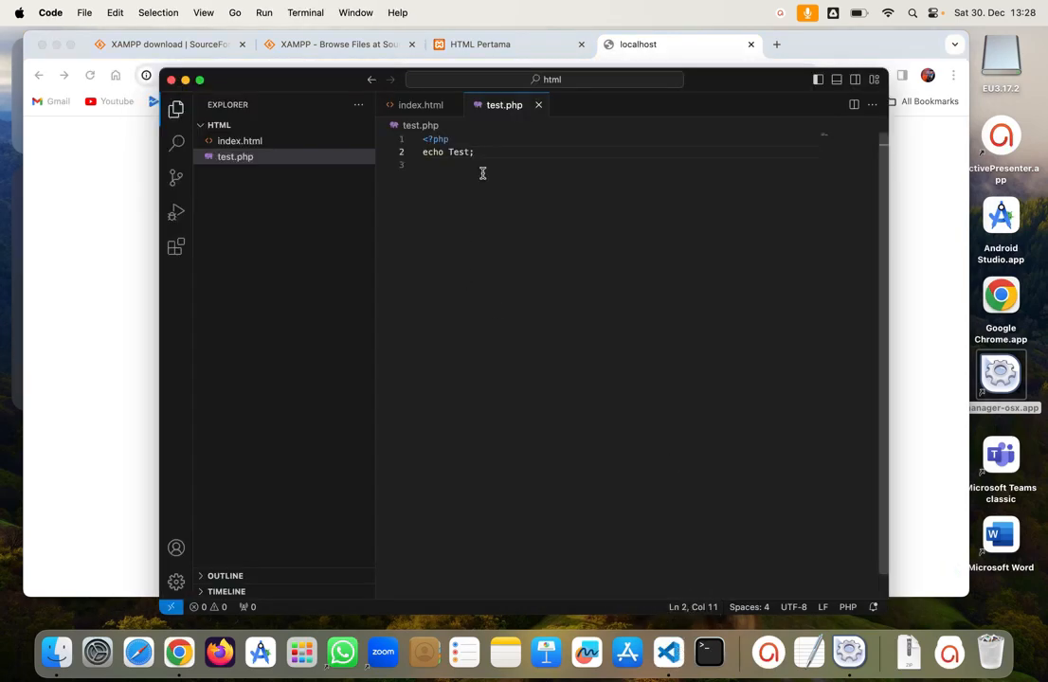
Step: Wrap Test in double quotes, save test.php, and reload it in Chrome to show Test
left_click(451, 152)
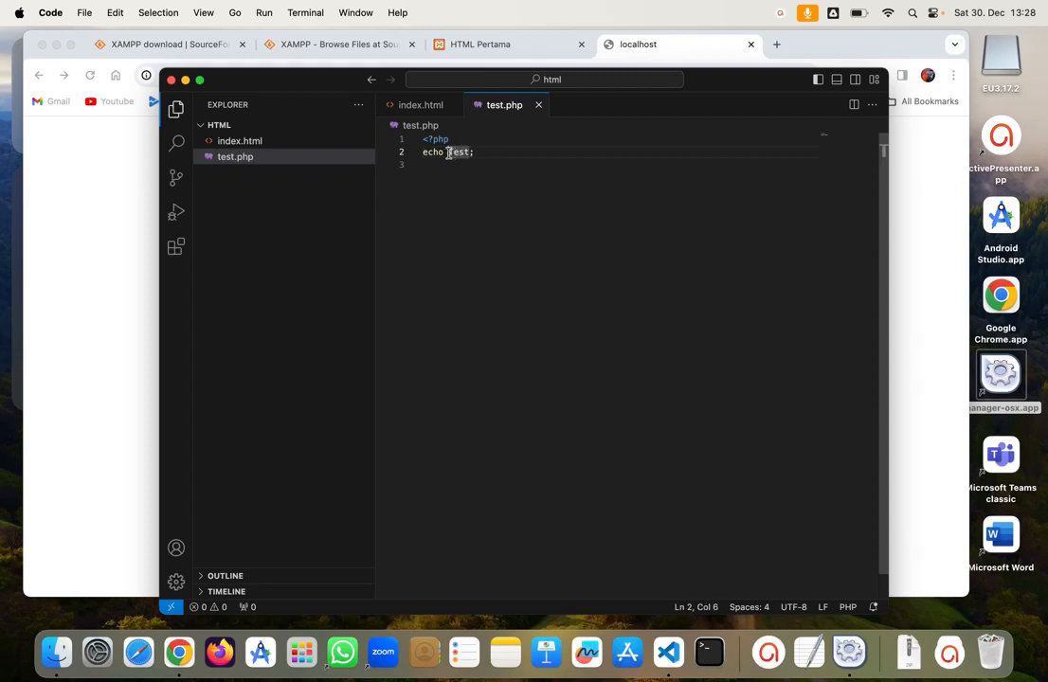
type("\"")
key("Right")
key("Right")
key("Right")
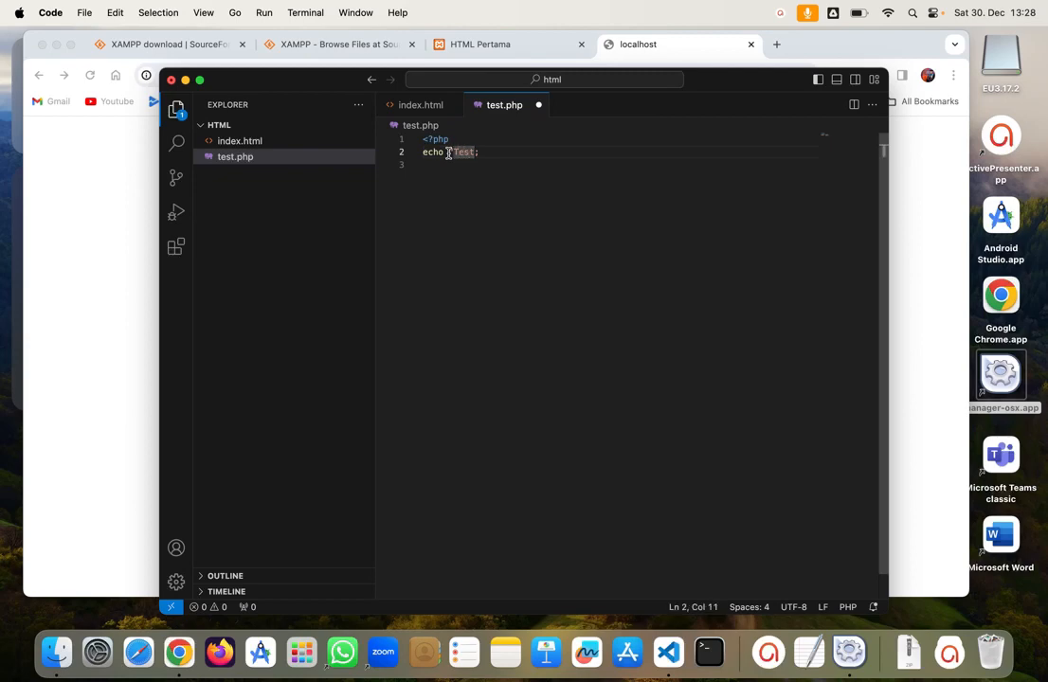
type("\"")
key("super+s")
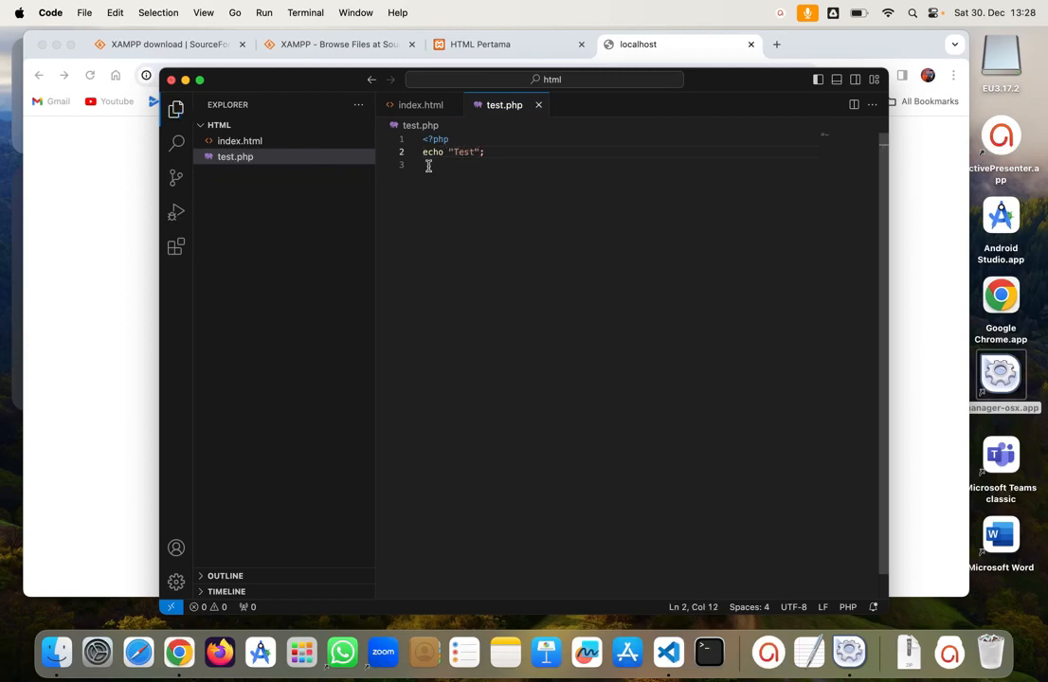
left_click(66, 273)
left_click(90, 75)
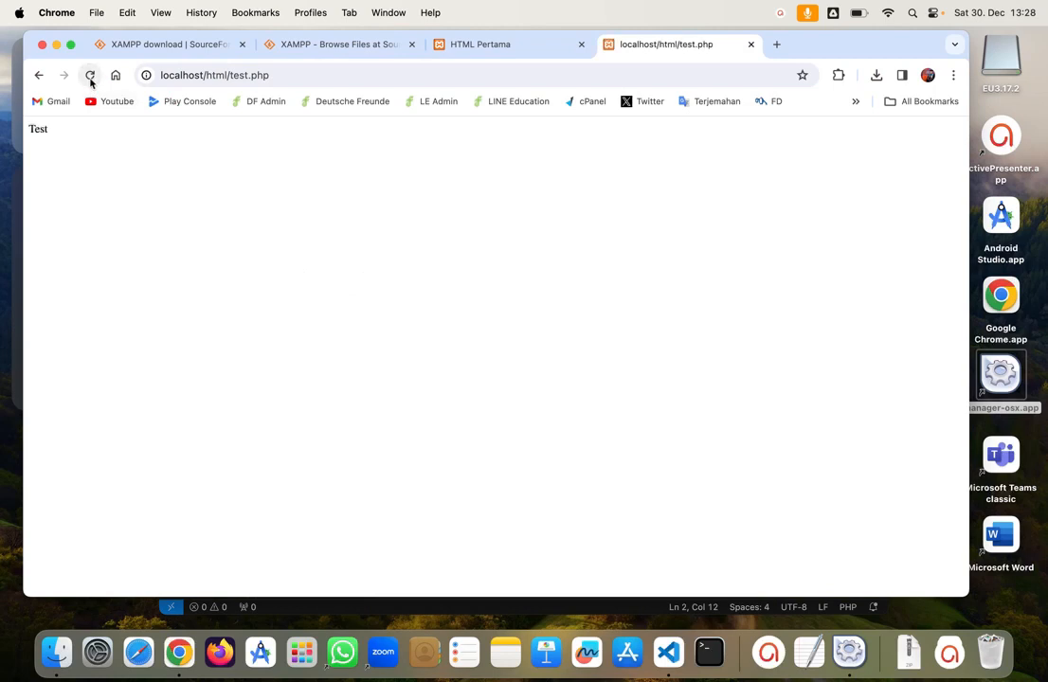